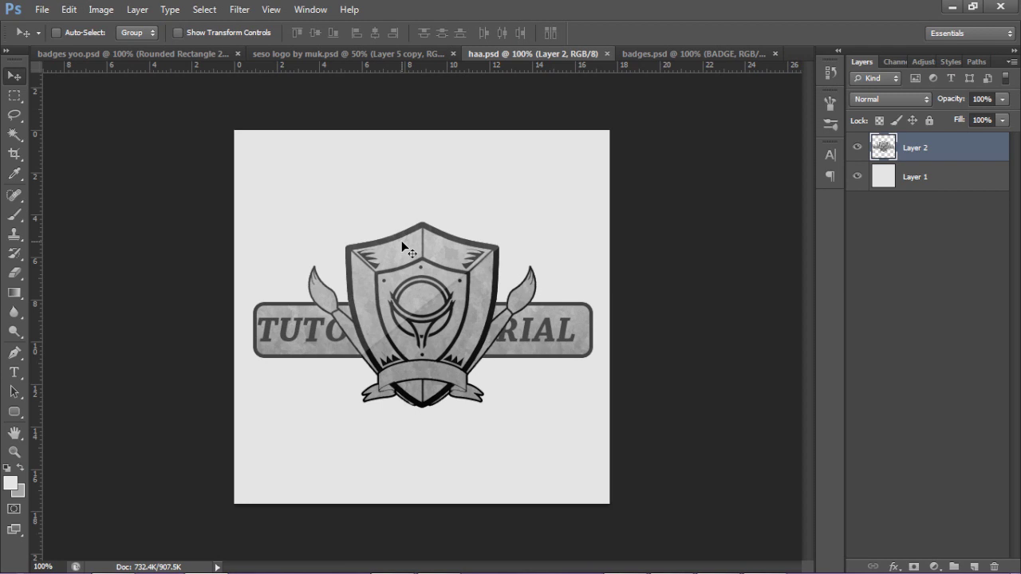
Switch to badges.psd and preview the BANNER and brush layers, leaving them hidden so only the shield outline shows.
click(646, 54)
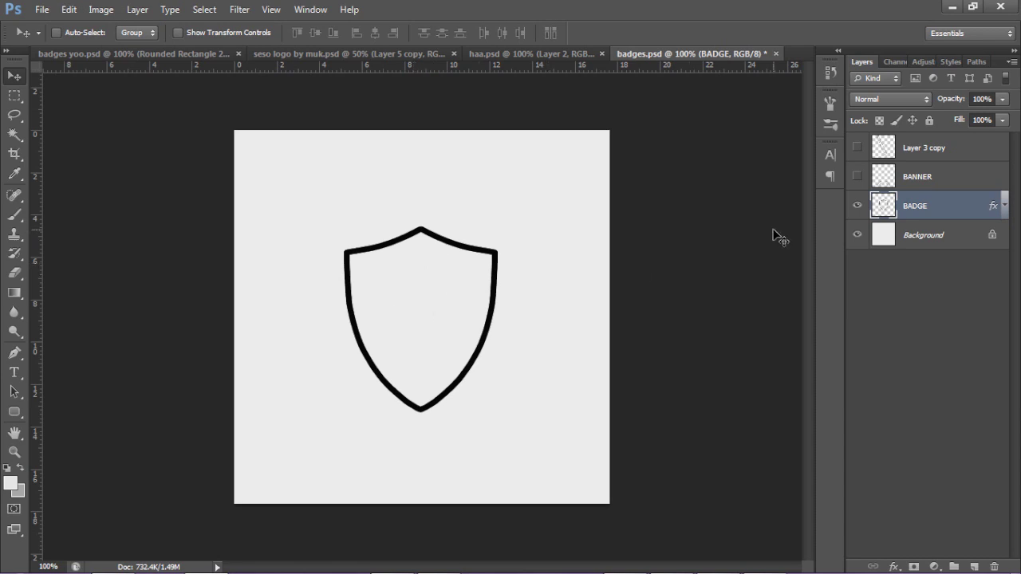
click(857, 176)
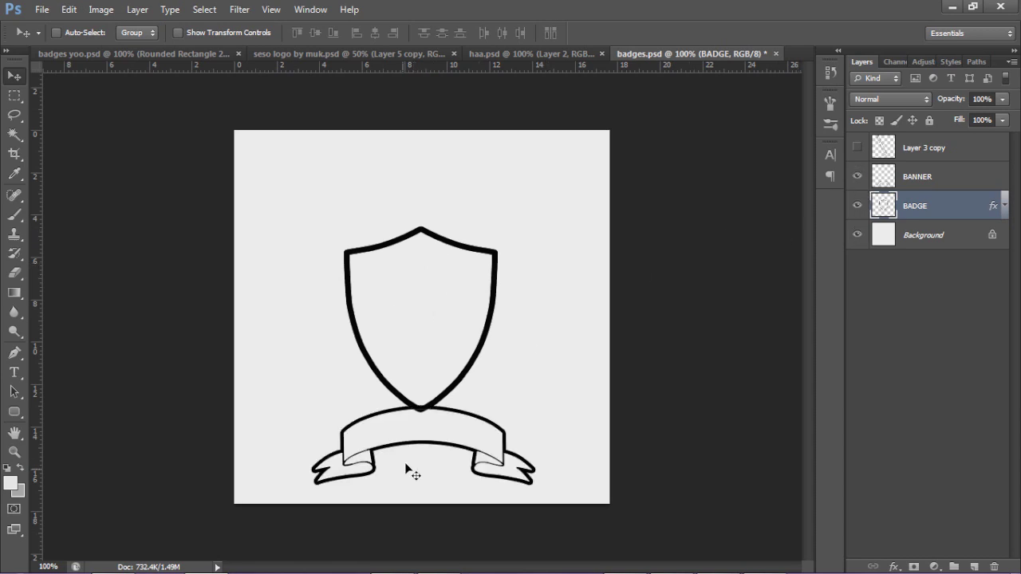
click(857, 148)
click(856, 148)
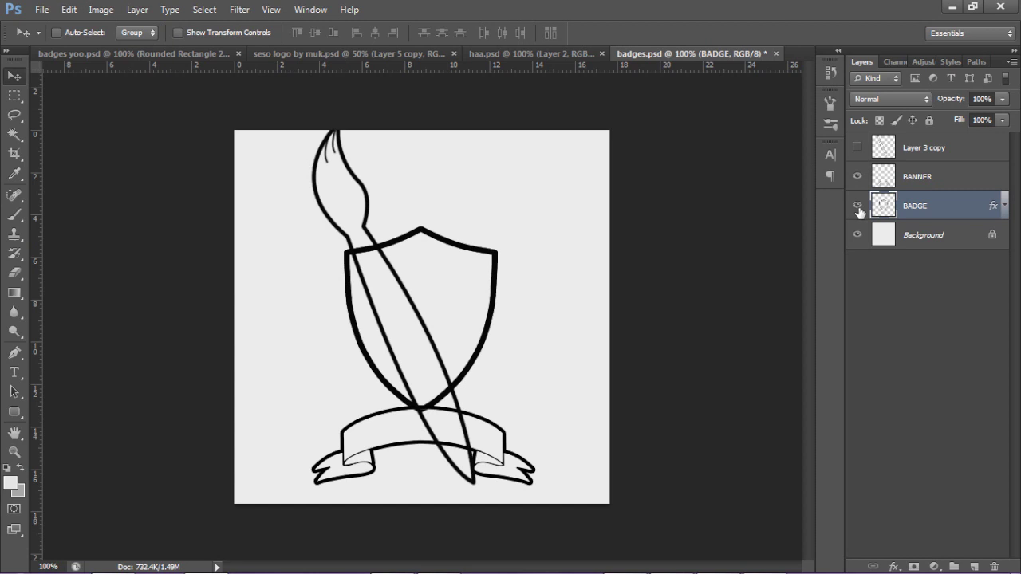
click(857, 176)
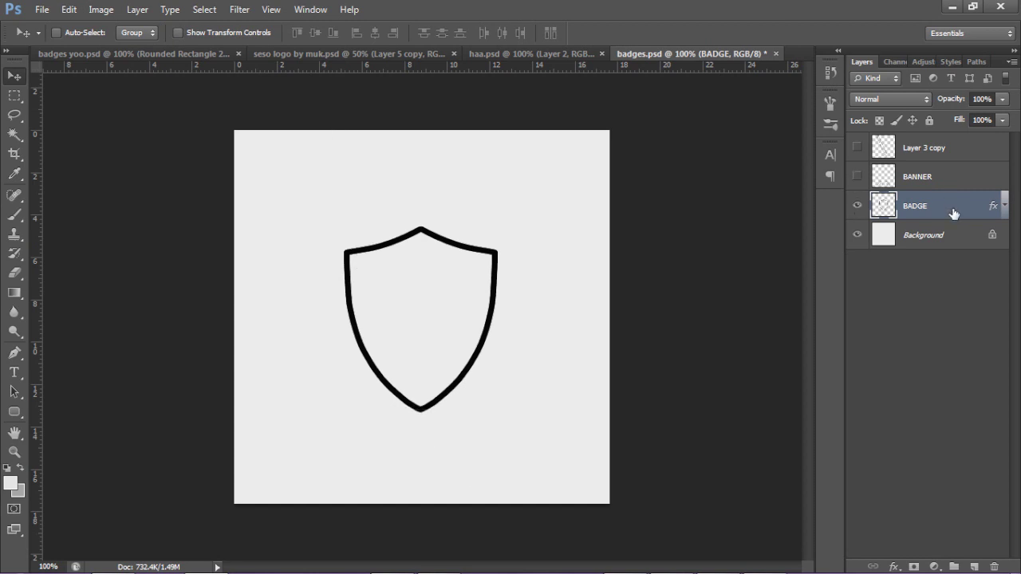
Nudge the shield slightly, duplicate the BADGE layer, and scale the copy down to sit centered inside the original shield.
drag(492, 328, 496, 336)
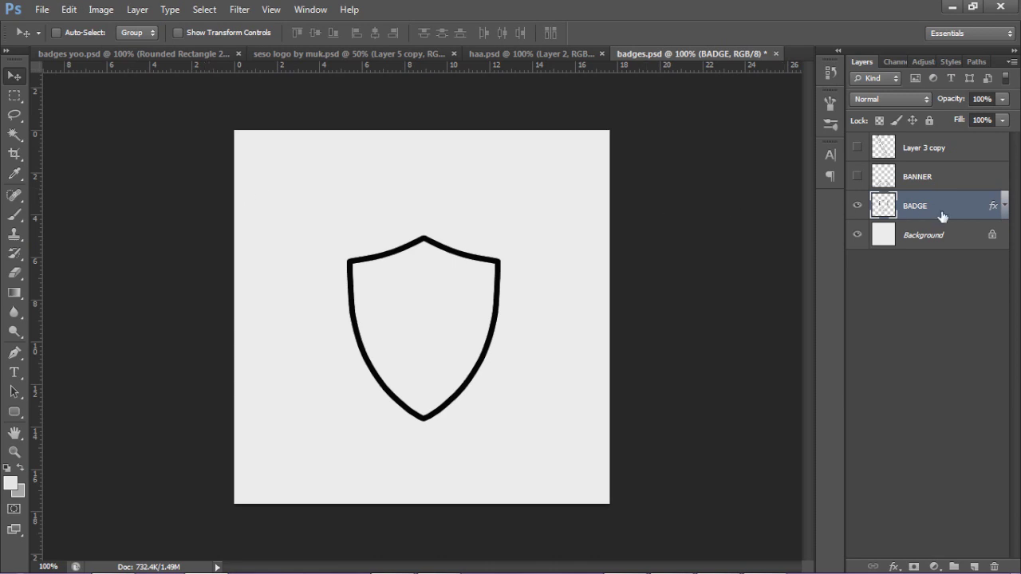
key(ctrl+j)
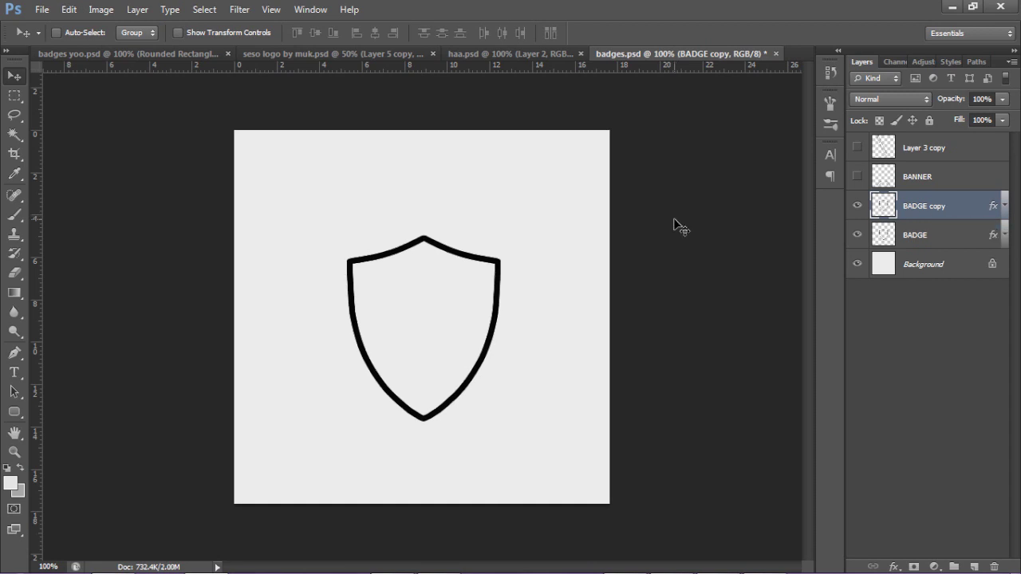
key(ctrl+t)
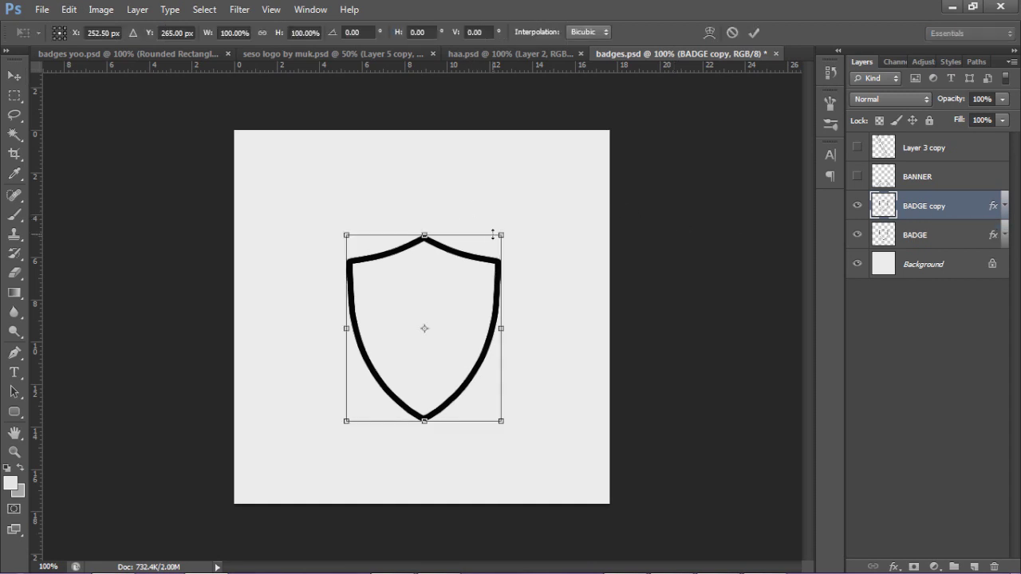
drag(501, 235, 531, 293)
key(ctrl+z)
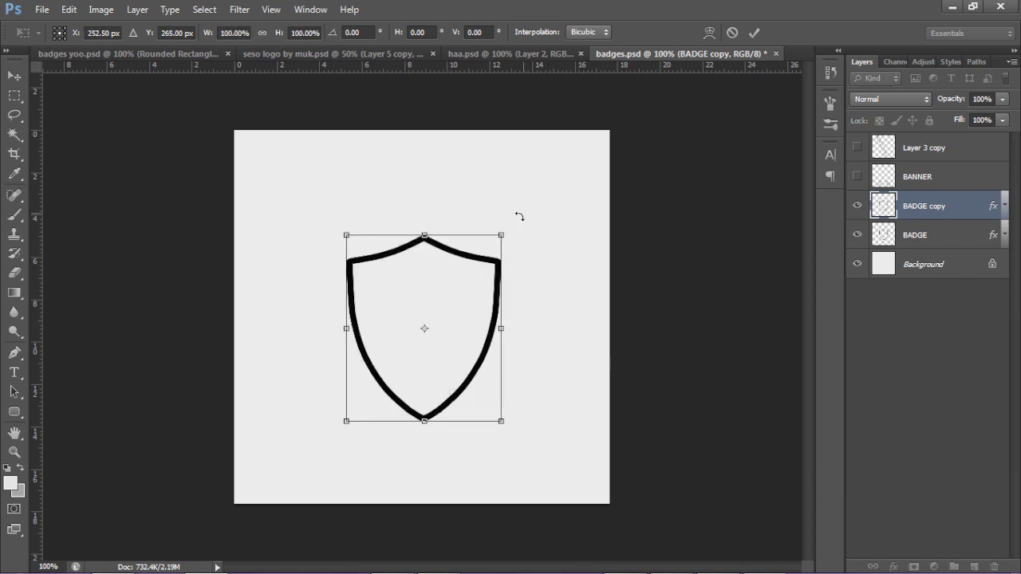
drag(501, 235, 448, 299)
click(753, 33)
drag(426, 343, 452, 311)
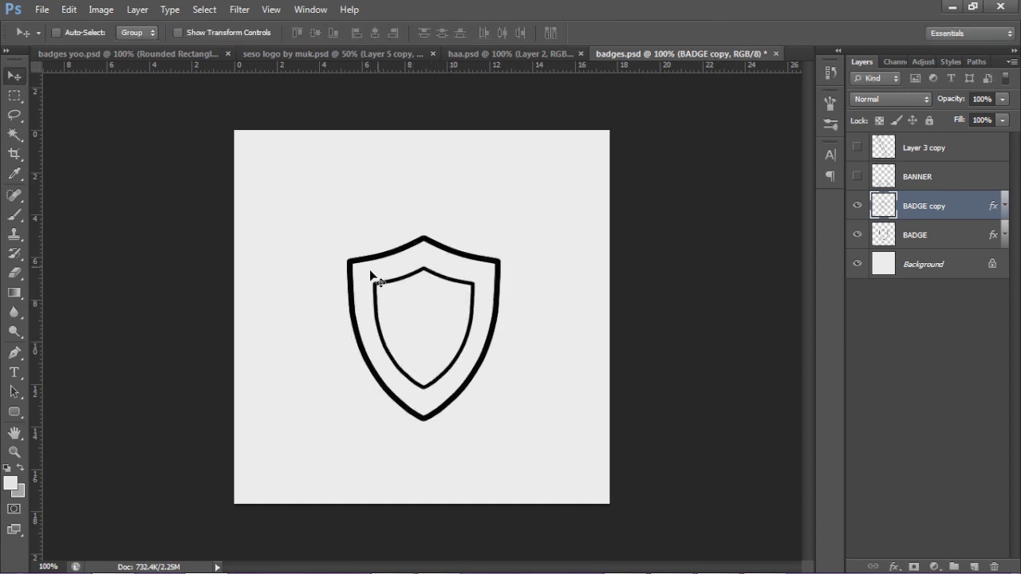
Review the finished badge in haa.psd as a reference and return to the enlarged shield in badges.psd.
key(z)
click(424, 284)
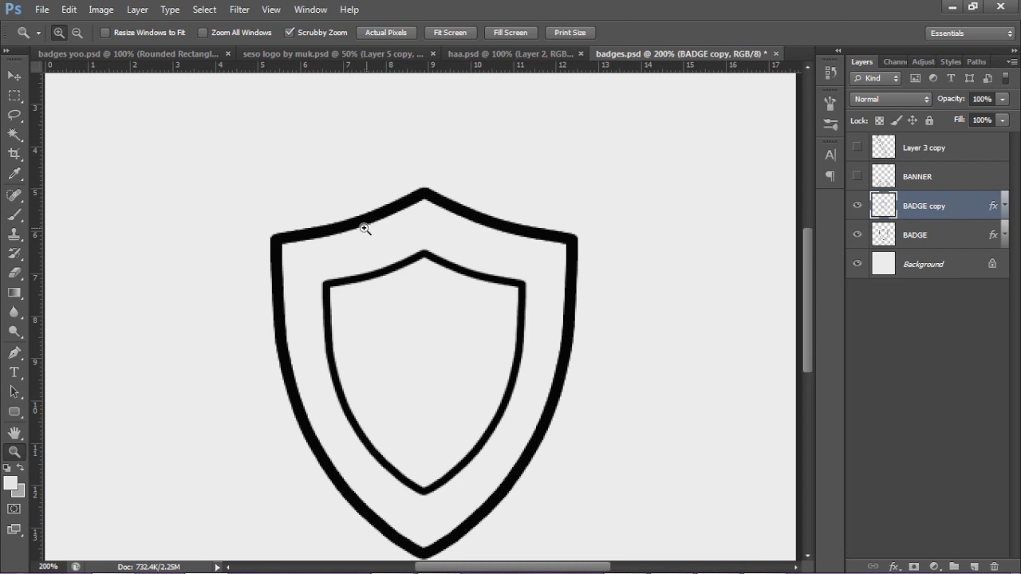
click(494, 54)
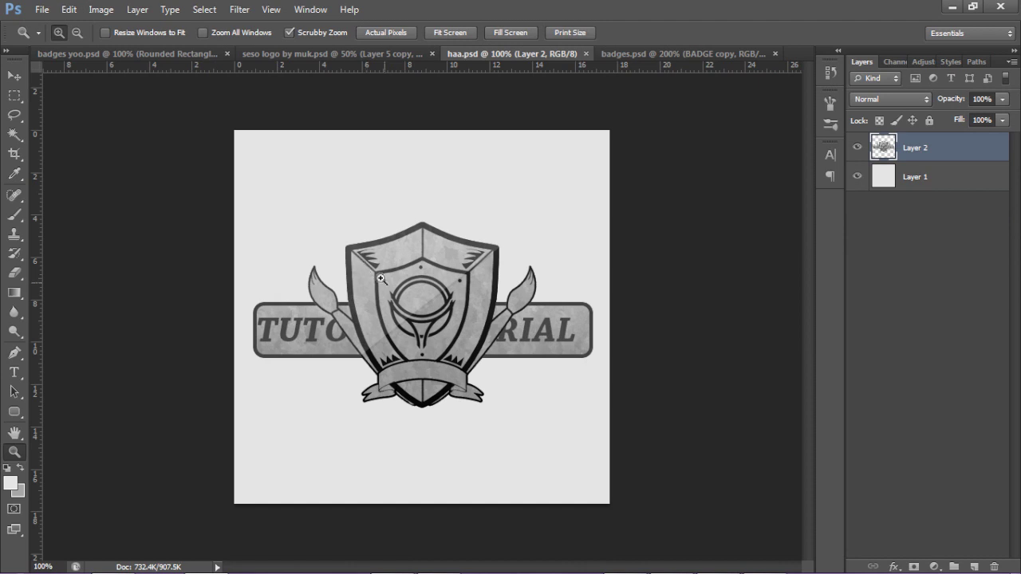
click(683, 53)
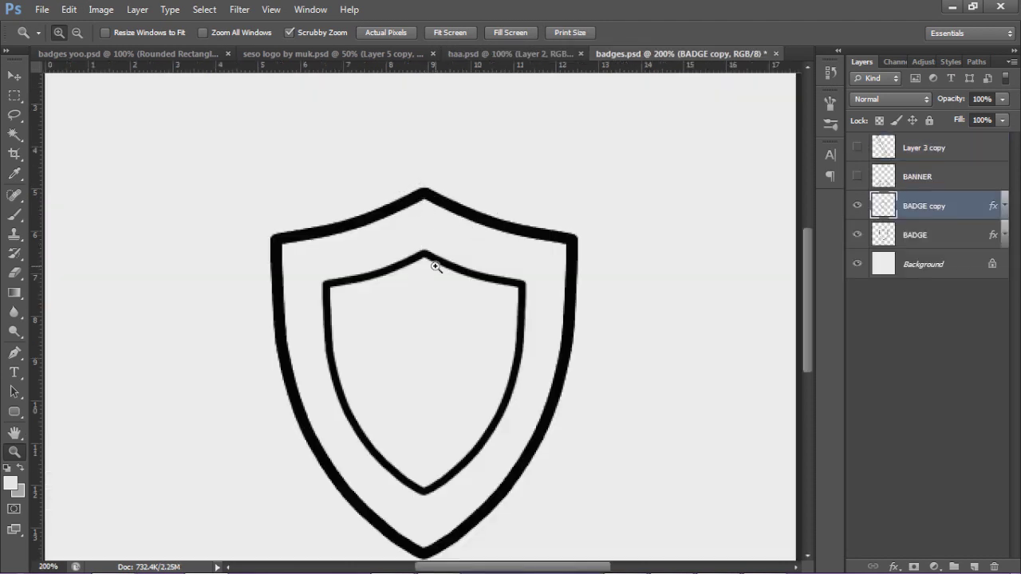
key(v)
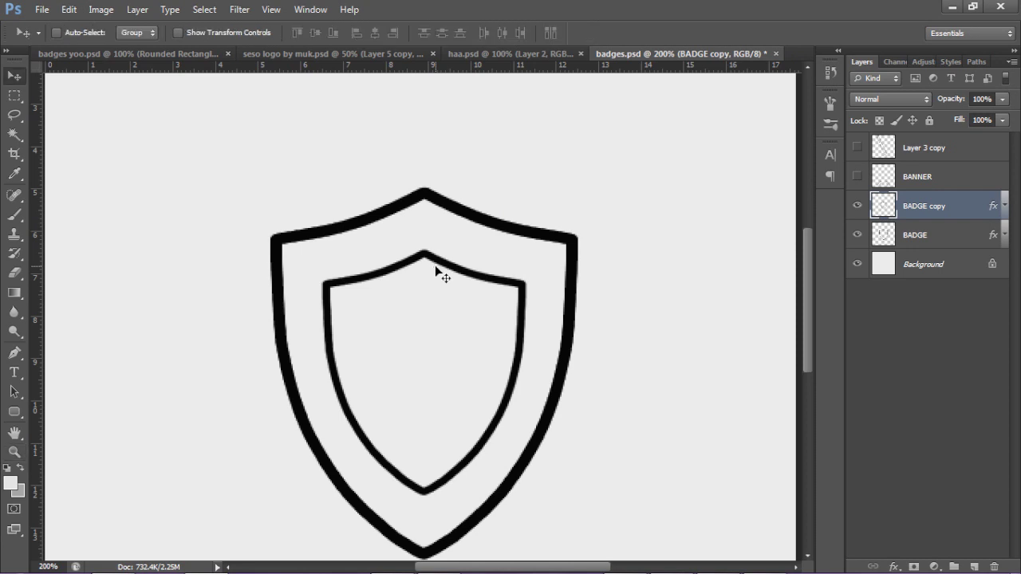
scroll(437, 271, down, 1)
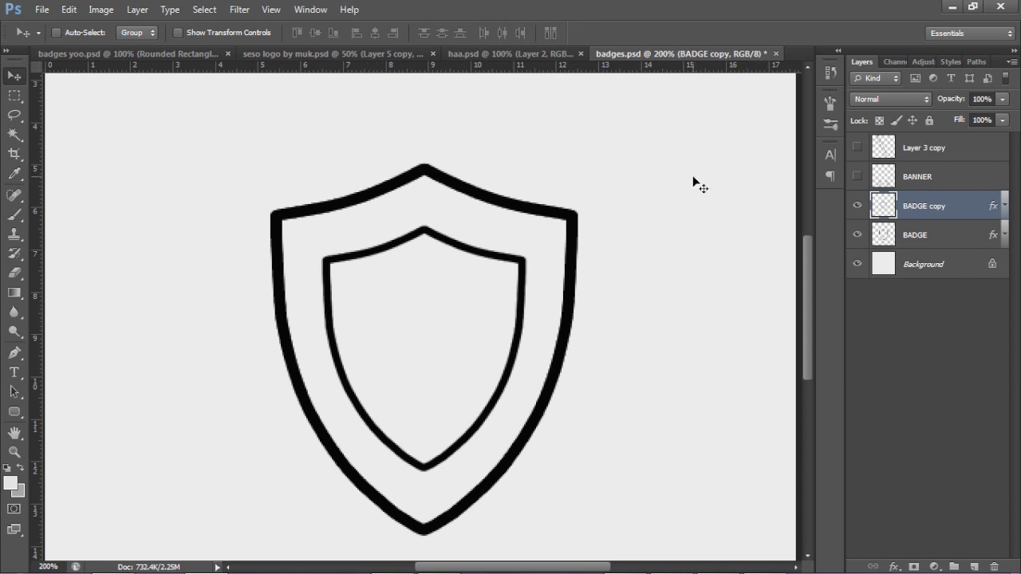
Use a 3 px Brush at 100% hardness and sample the shield outline's near-black, #060606, as the foreground color.
key(b)
right_click(194, 156)
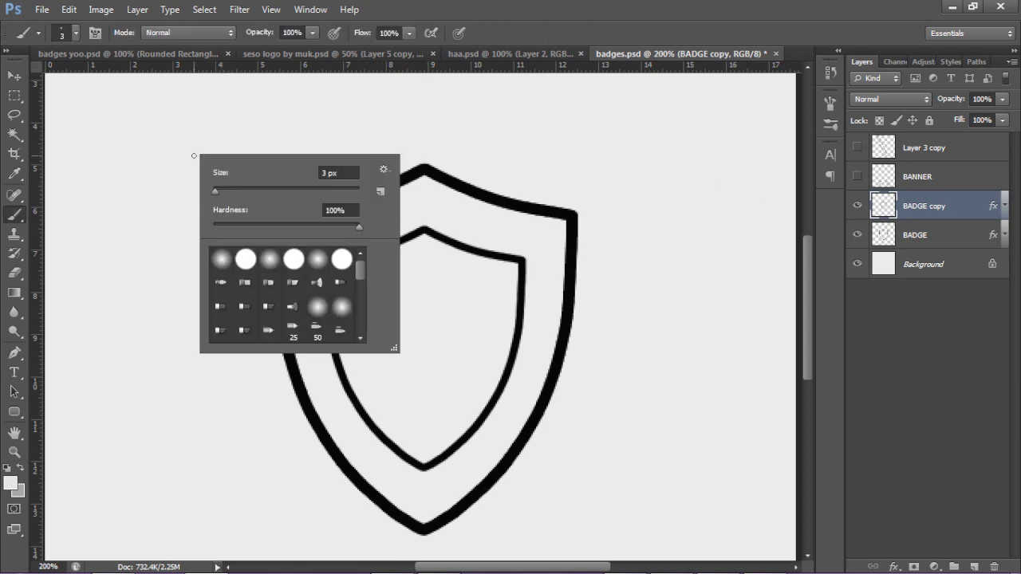
click(341, 173)
drag(341, 173, 289, 179)
key(Tab)
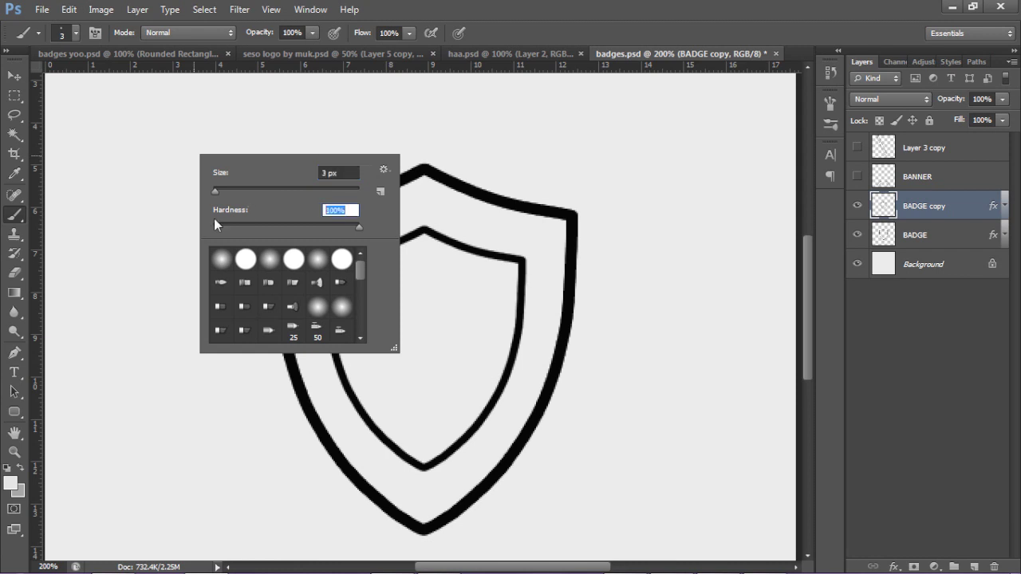
click(851, 297)
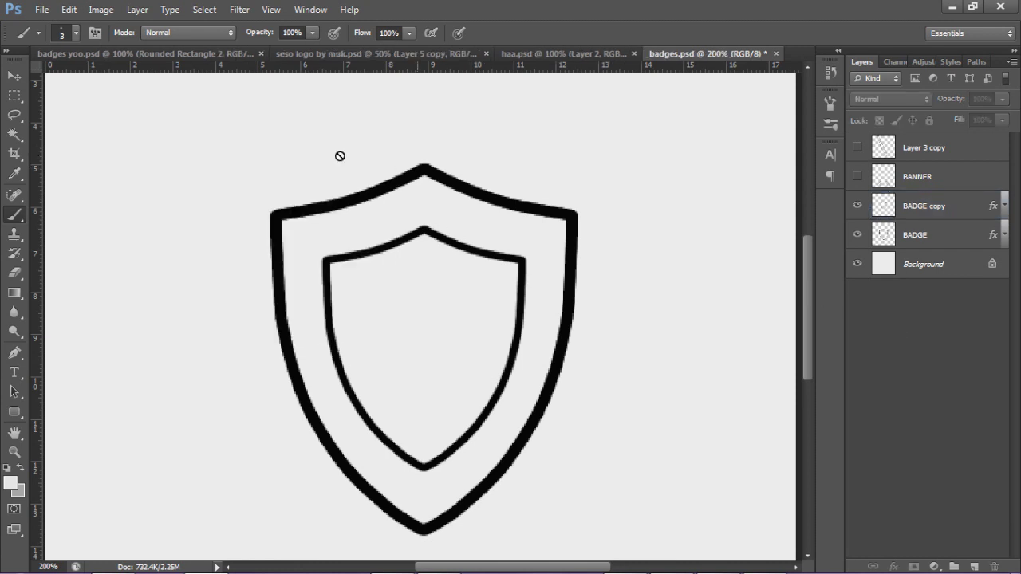
click(11, 483)
click(305, 206)
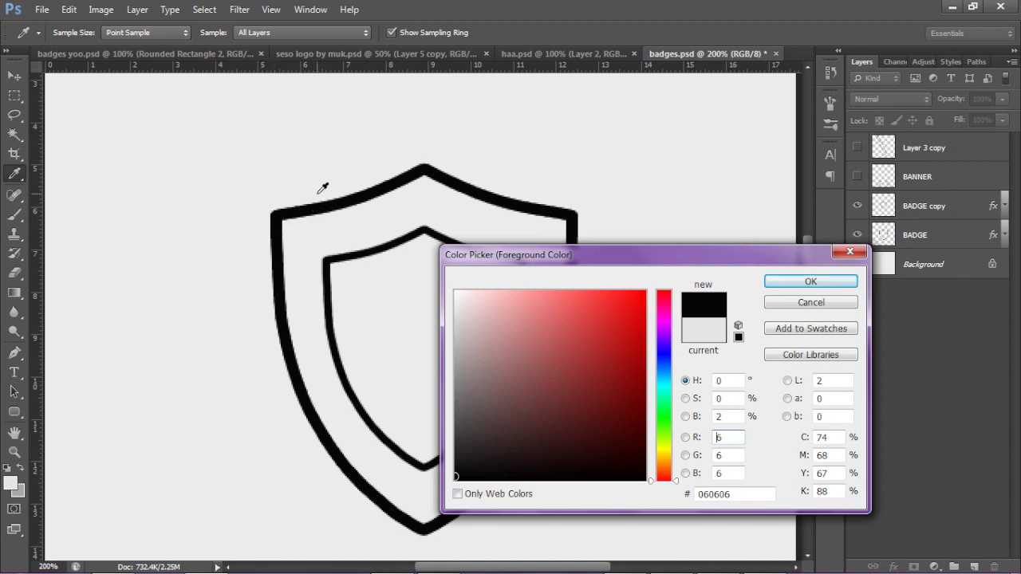
click(804, 281)
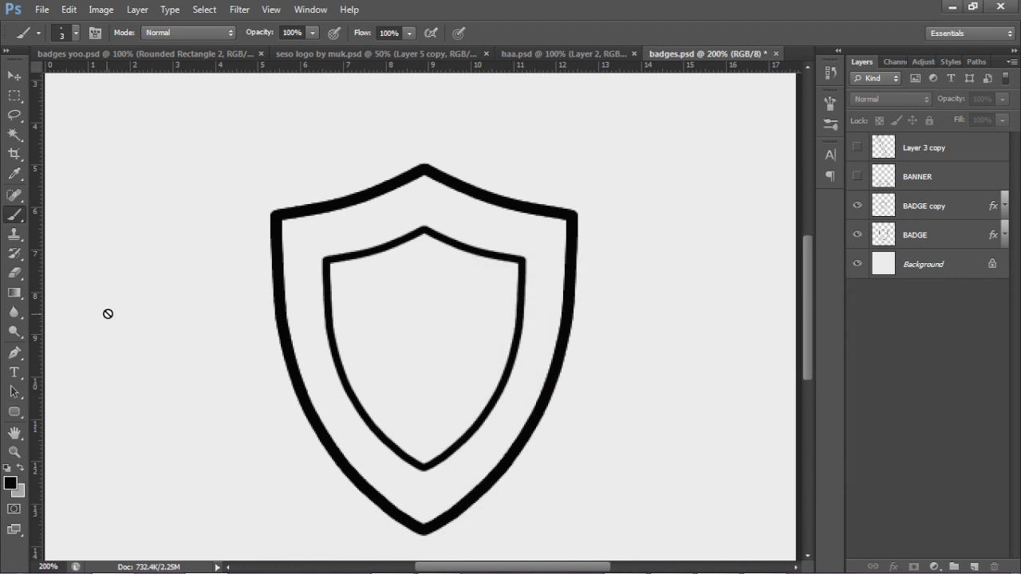
Add a new layer above BADGE copy and draw a straight path joining the upper-left corners of the outer and inner shields.
click(921, 209)
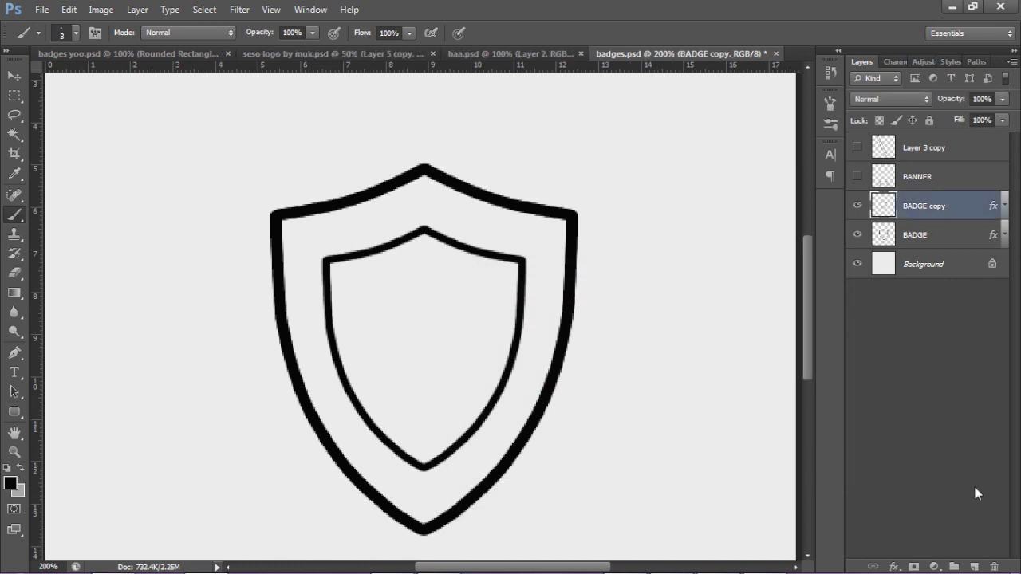
click(974, 566)
key(p)
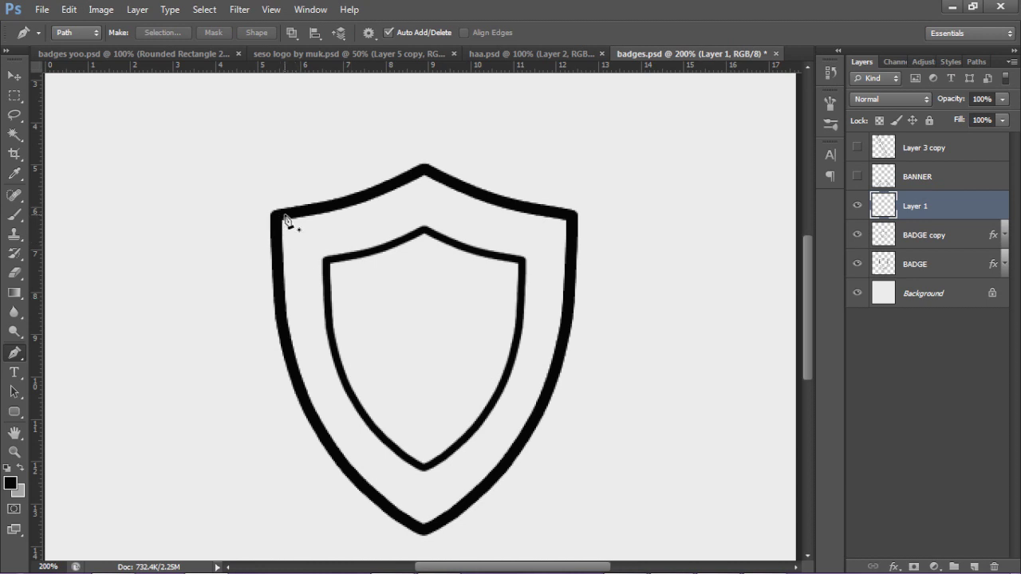
click(279, 217)
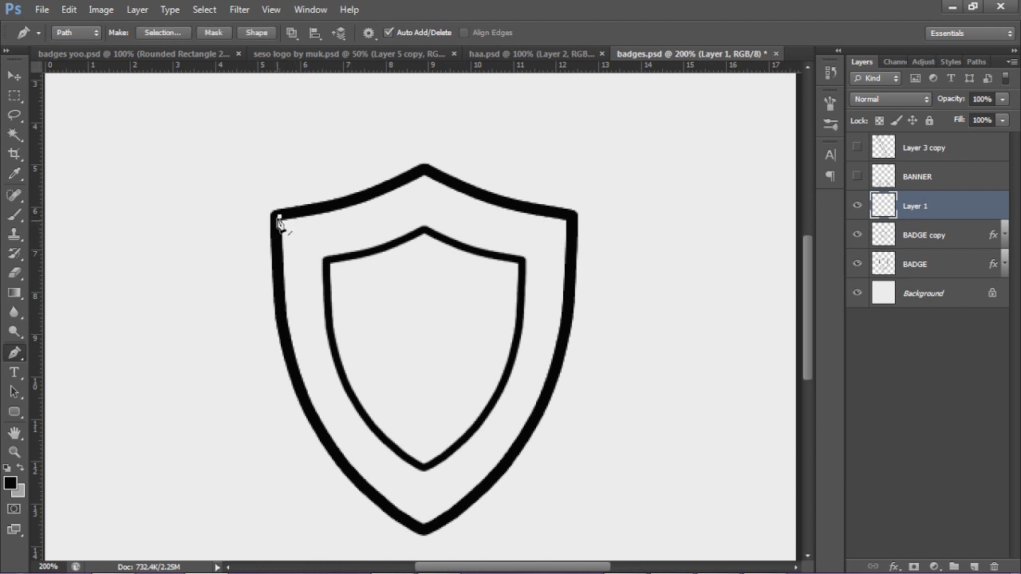
click(328, 262)
Stroke the diagonal corner path with the Brush, without simulated pressure, and delete the path.
right_click(561, 165)
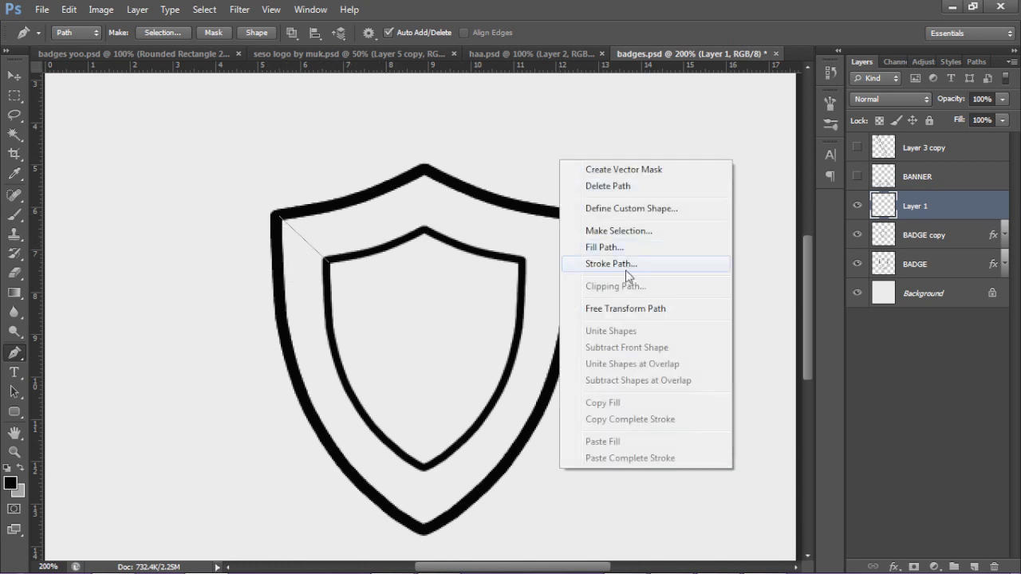
click(627, 217)
click(439, 193)
click(438, 224)
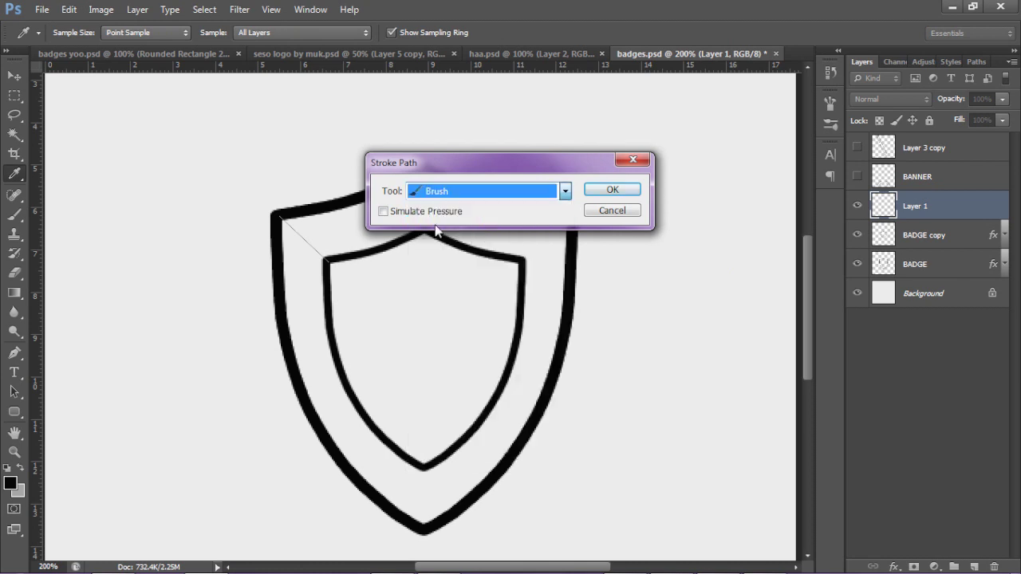
click(610, 191)
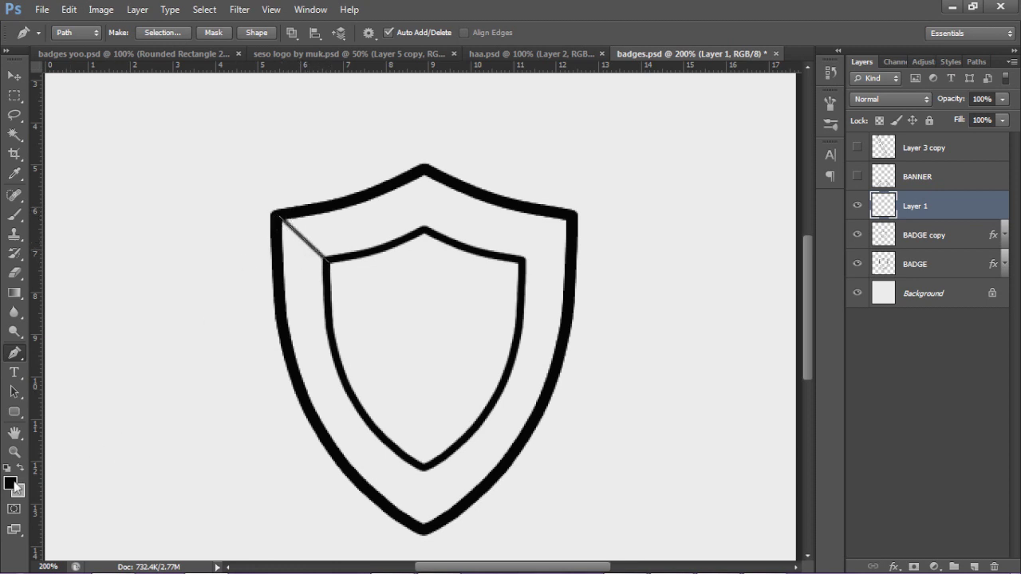
right_click(322, 233)
click(381, 254)
key(v)
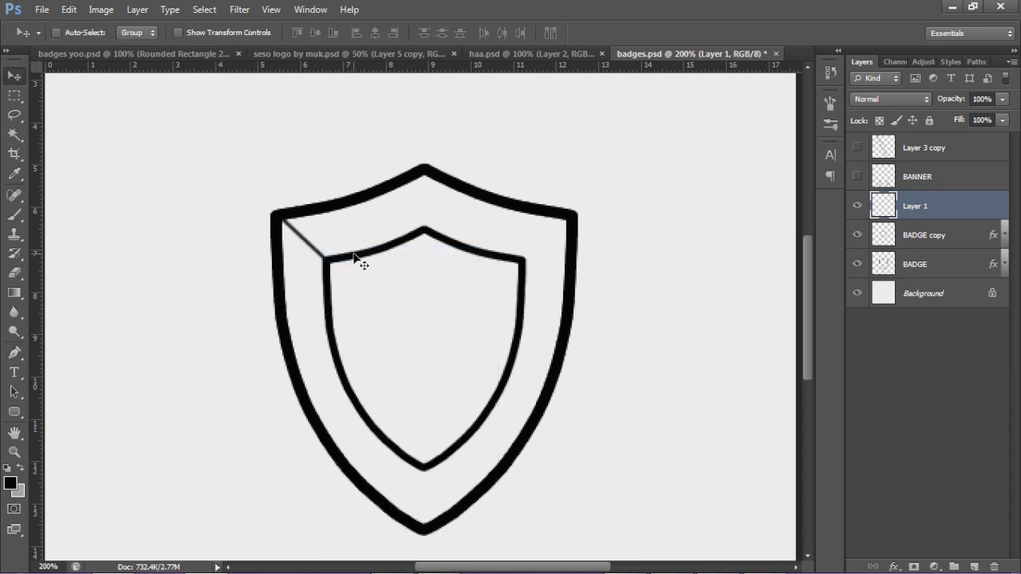
Duplicate the diagonal line, flip the copy horizontally, and position it between the upper-right corners of the two shields.
drag(309, 252, 551, 253)
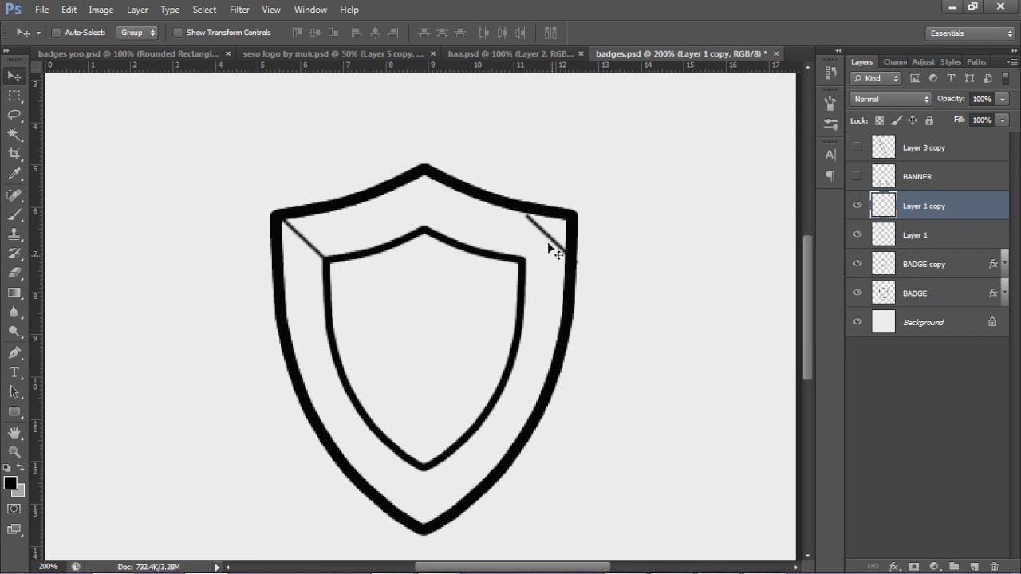
key(ctrl+t)
right_click(570, 240)
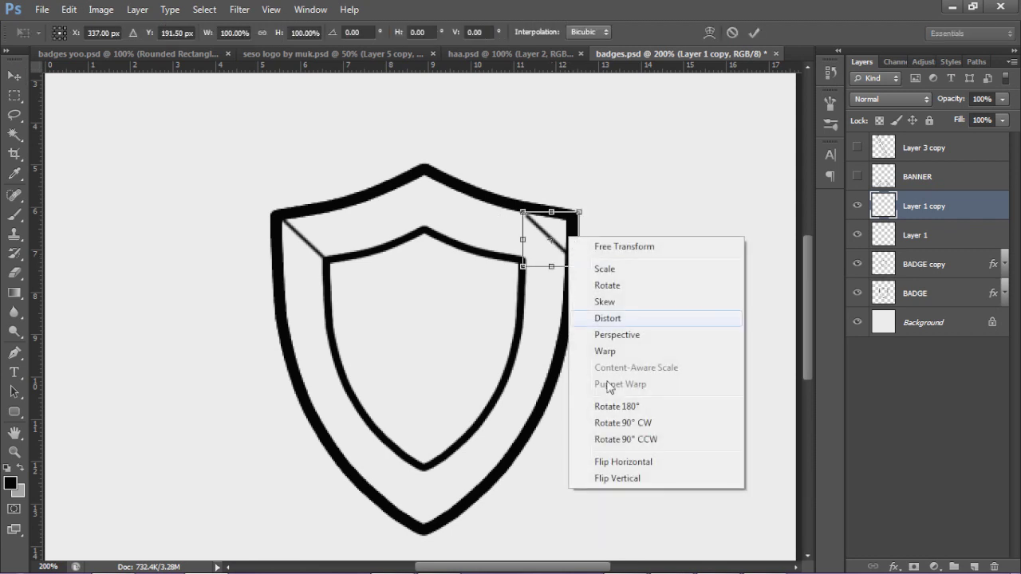
click(618, 462)
click(754, 33)
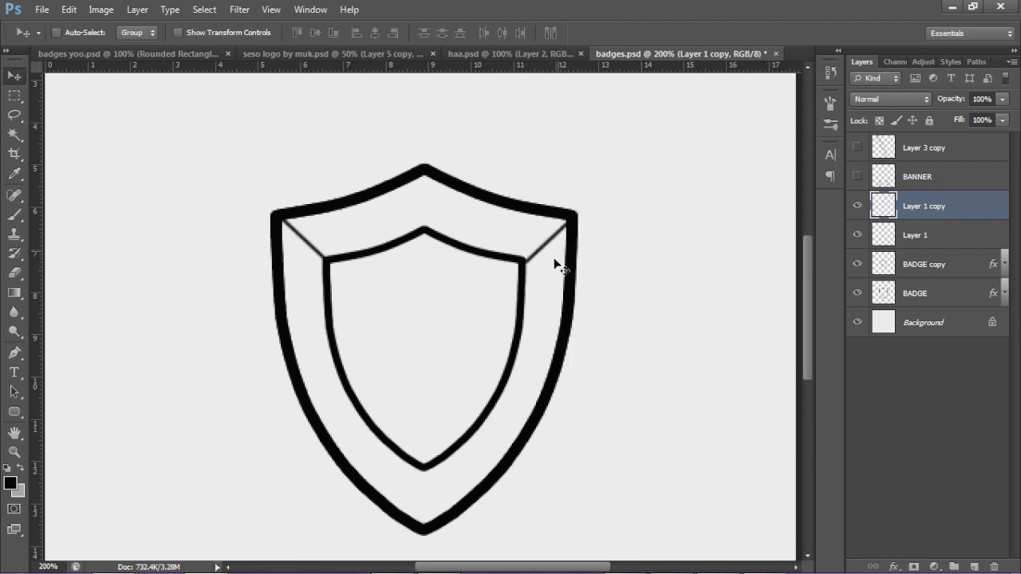
drag(549, 253, 543, 258)
Add another new layer and draw a vertical path joining the top points of the outer and inner shields.
click(974, 565)
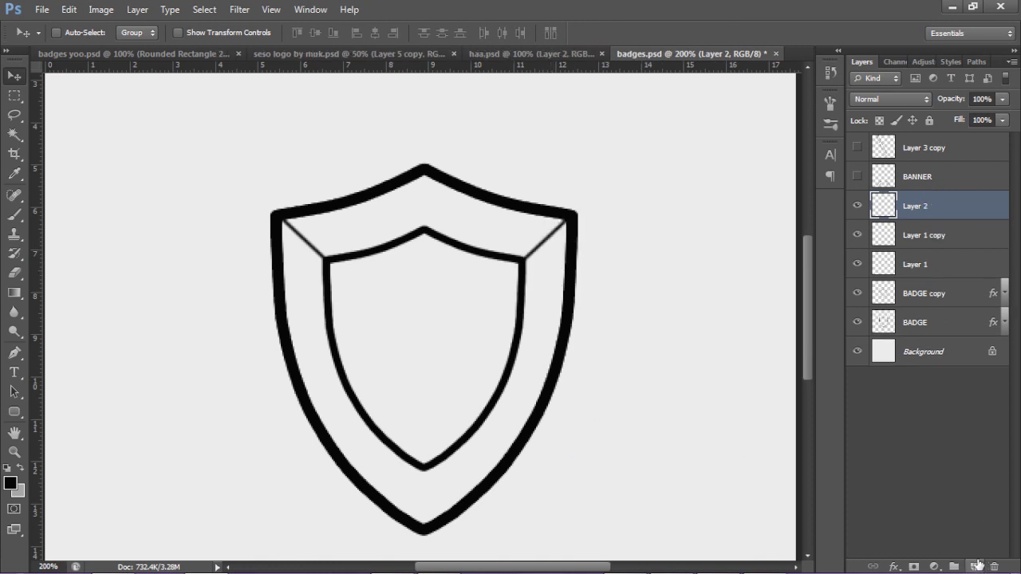
key(p)
click(424, 169)
click(424, 230)
Stroke the vertical path with the Brush, without simulated pressure, and delete the path.
right_click(485, 207)
click(536, 311)
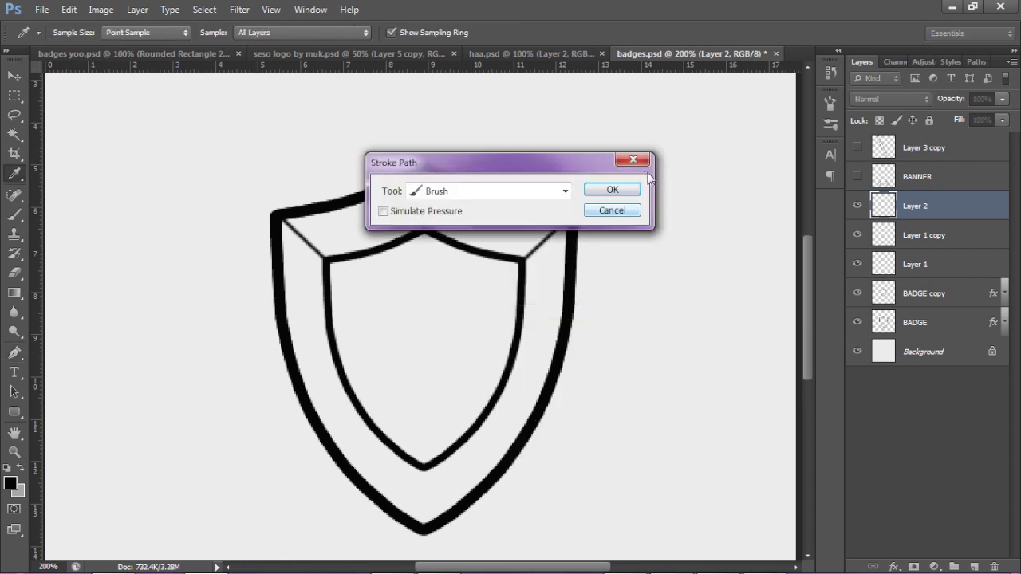
click(617, 191)
right_click(606, 190)
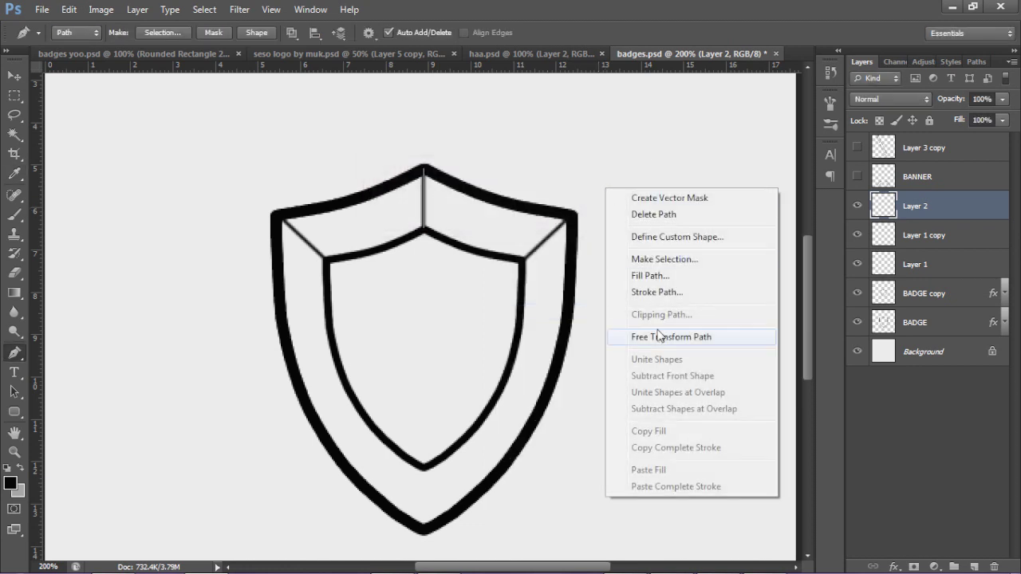
right_click(532, 180)
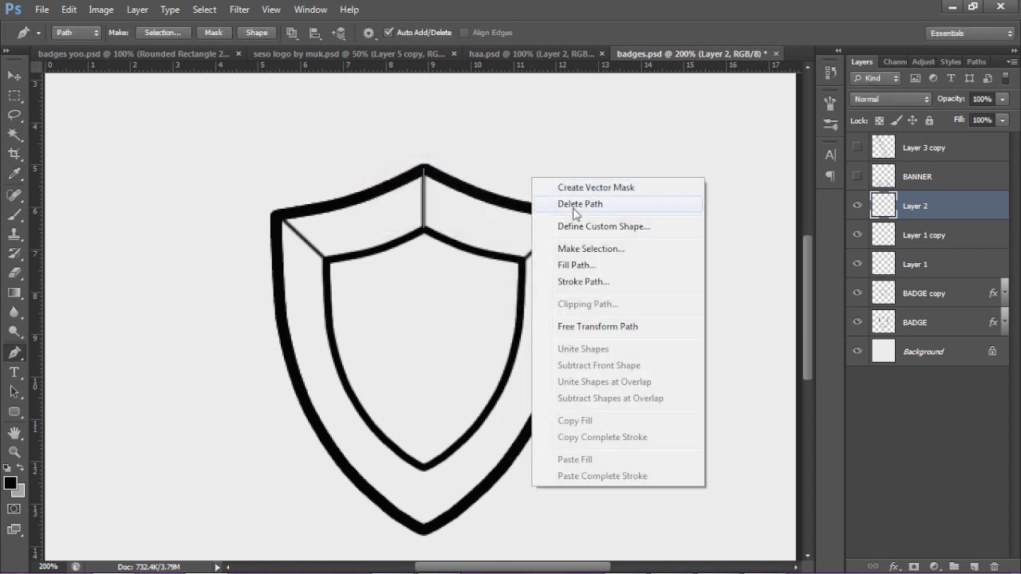
click(572, 209)
Duplicate the vertical line and place the copy between the bottom points of the inner and outer shields.
key(v)
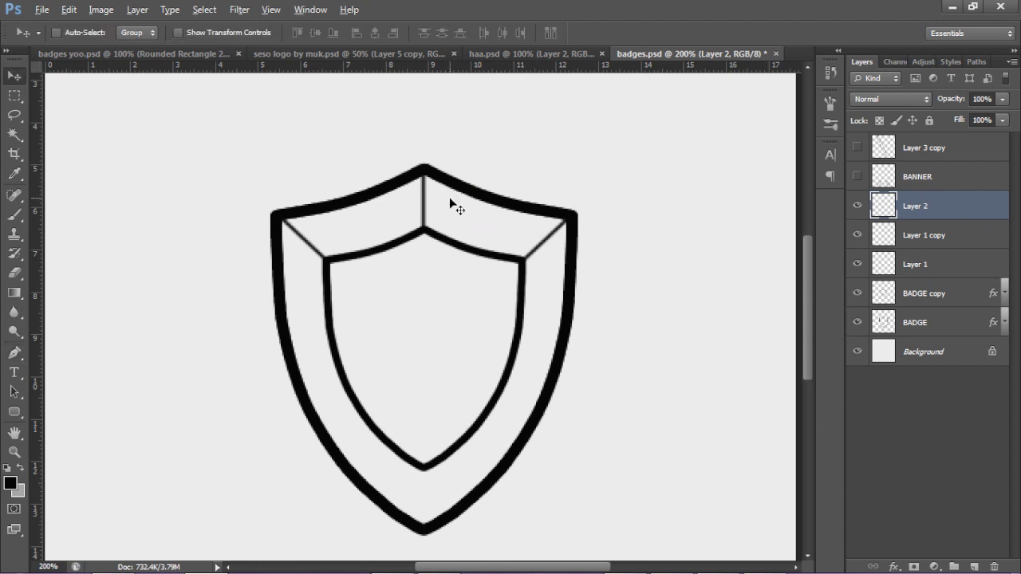
drag(451, 234, 451, 481)
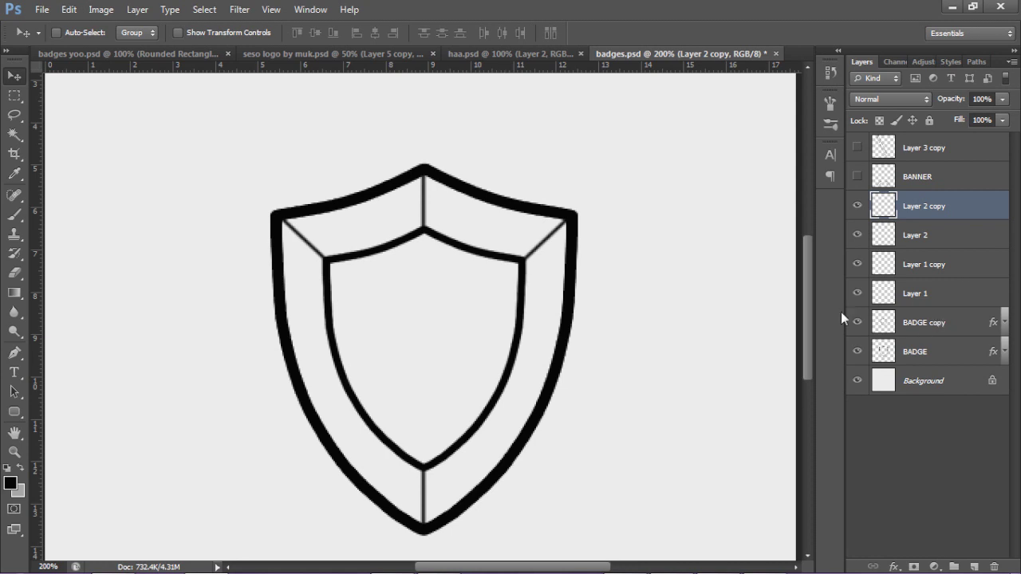
Group all the shield and bevel-line layers from BADGE up to Layer 2 copy and name the group BADGES.
scroll(562, 369, down, 1)
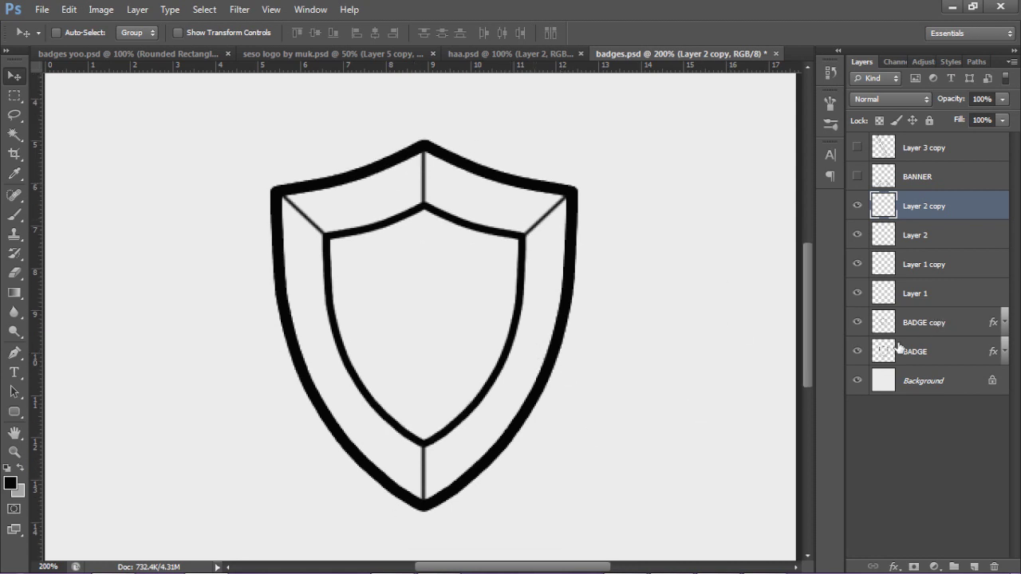
shift+click(945, 346)
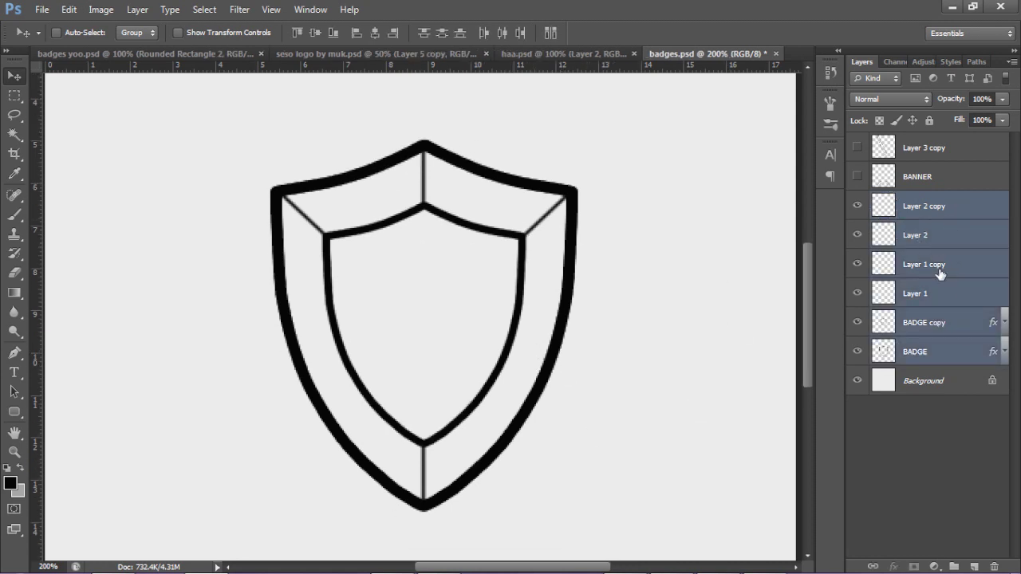
key(ctrl+g)
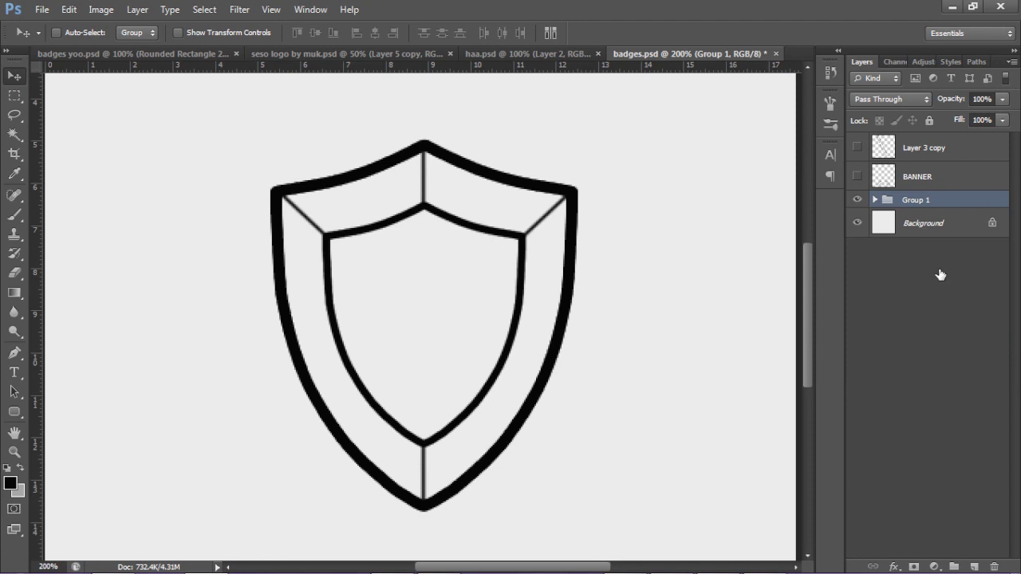
double_click(925, 199)
text(bADGES)
key(Return)
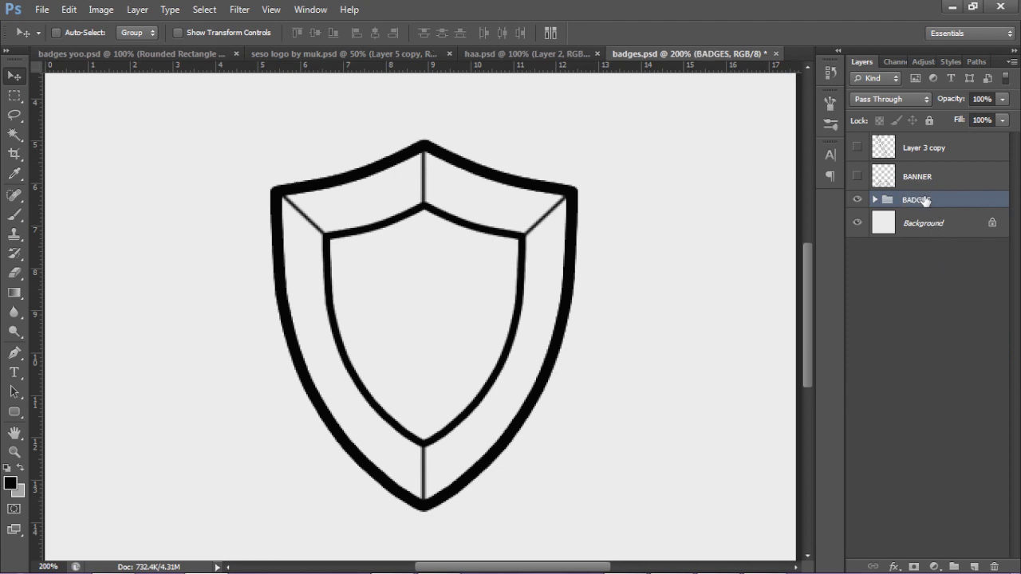
Show the BANNER layer and move the ribbon banner over the lower tip of the shield.
click(856, 176)
click(941, 178)
scroll(665, 209, down, 2)
drag(504, 431, 493, 277)
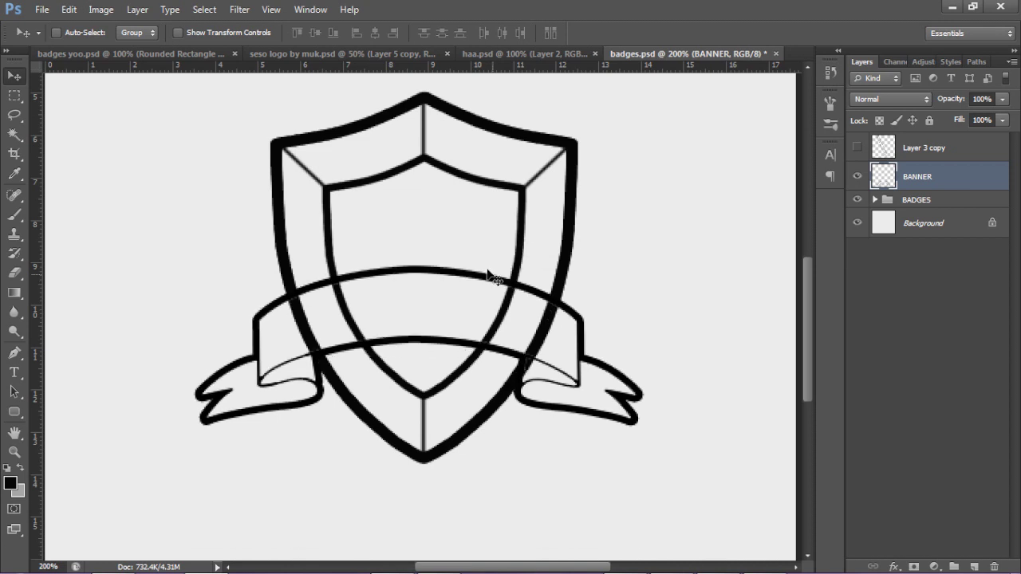
drag(464, 333, 474, 433)
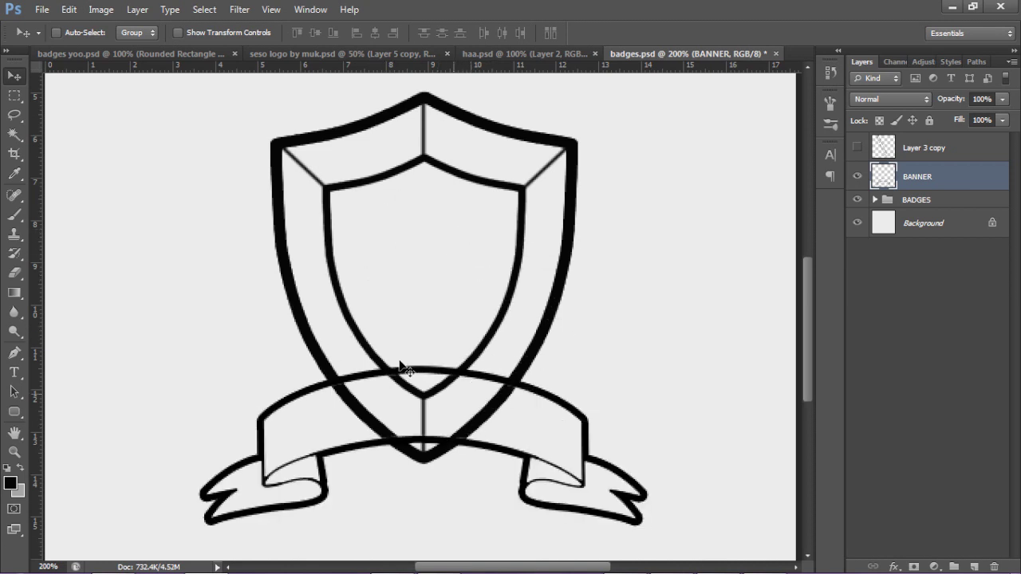
Compare with the finished example in haa.psd, scale the banner to about half size, and centre it over the shield's lower tip.
key(ctrl+shift+Tab)
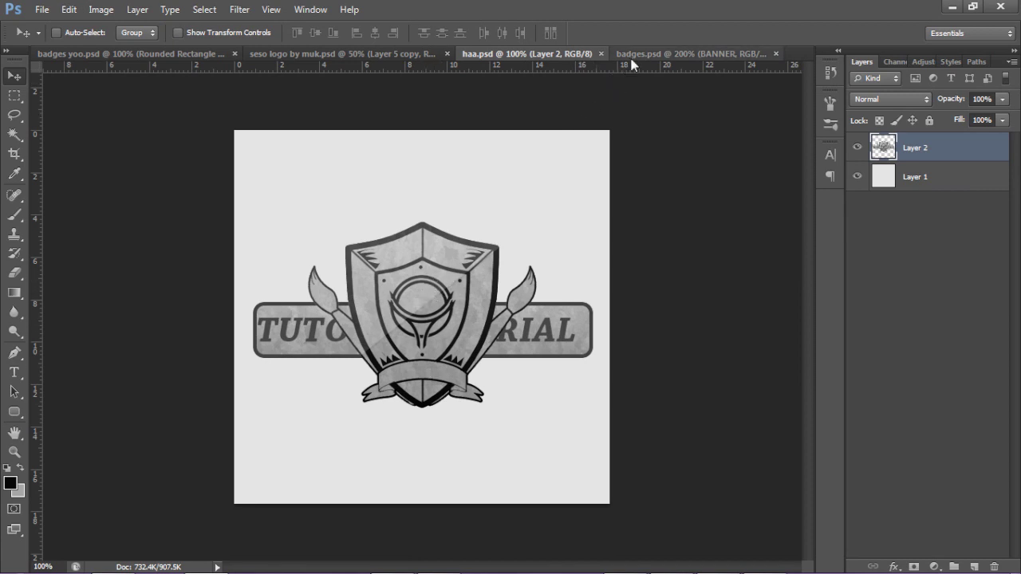
click(686, 54)
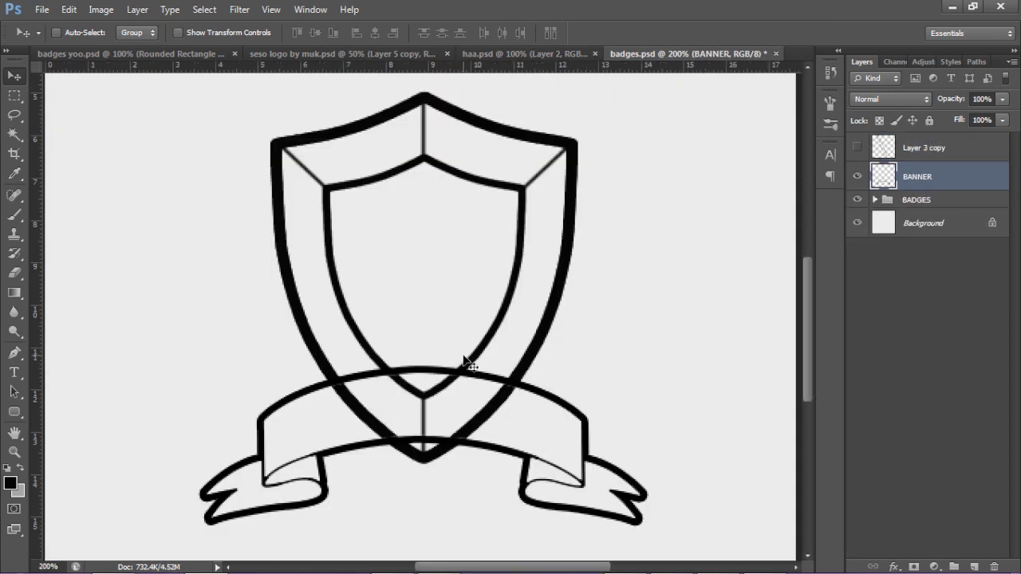
key(ctrl+t)
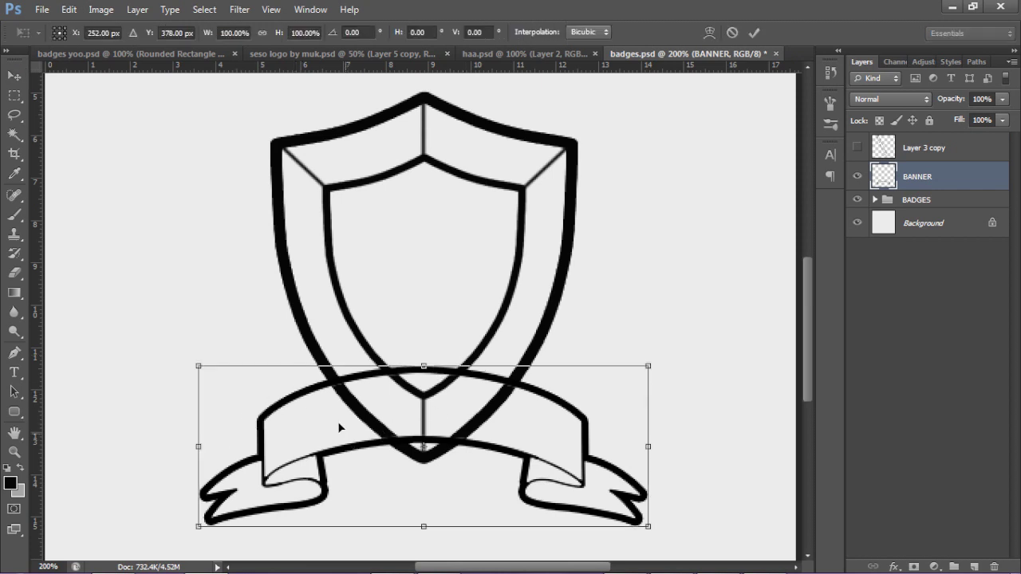
drag(647, 365, 528, 318)
click(754, 33)
key(Right)
key(Right)
key(Right)
key(Right)
key(Right)
key(Right)
key(Right)
key(Right)
key(Right)
key(Right)
key(Up)
key(Up)
key(Up)
key(Up)
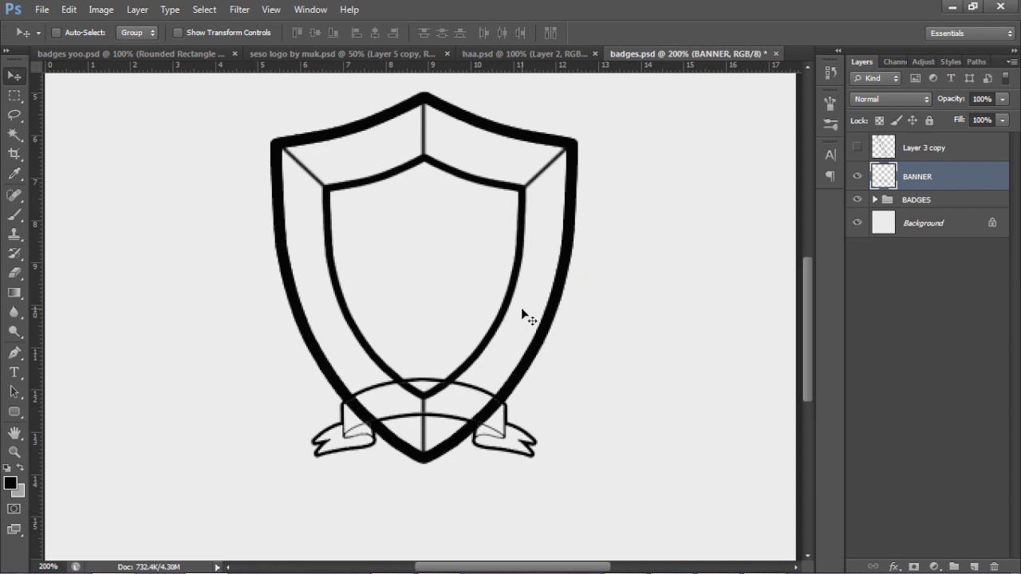
Trace a closed Pen path around the curved front panel of the banner.
key(z)
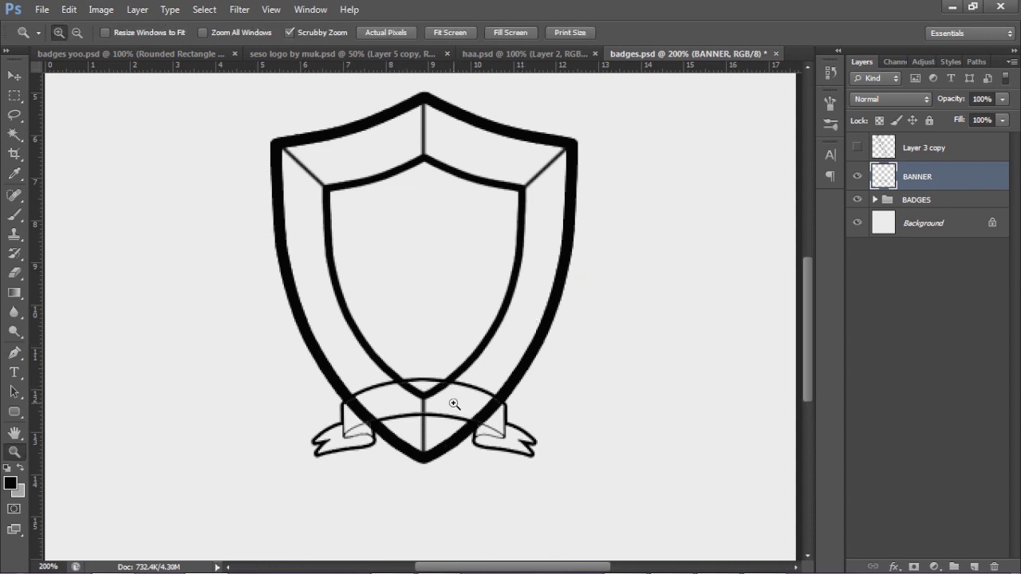
click(453, 405)
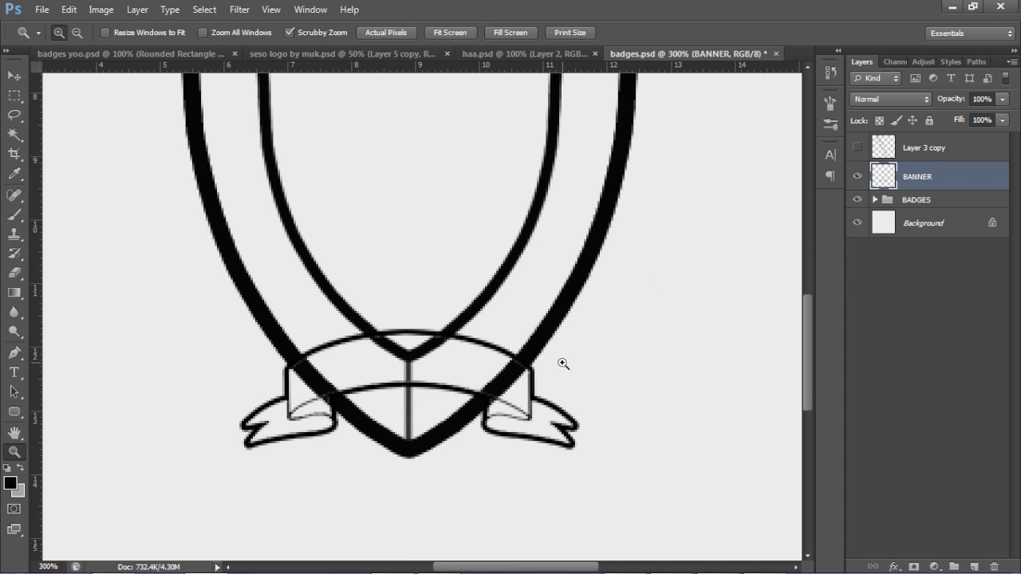
click(874, 200)
click(874, 200)
click(367, 386)
key(p)
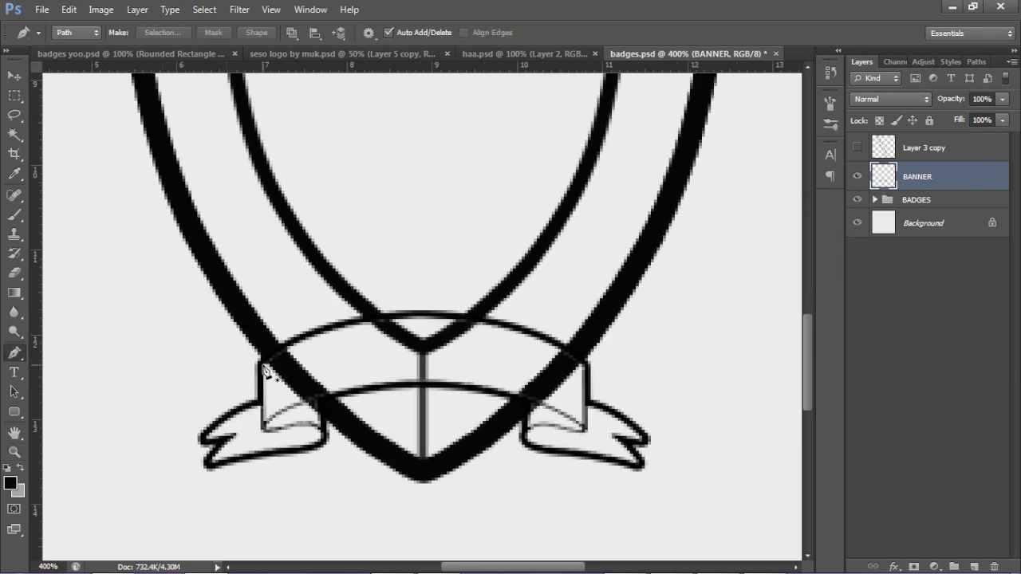
click(264, 366)
drag(424, 321, 328, 314)
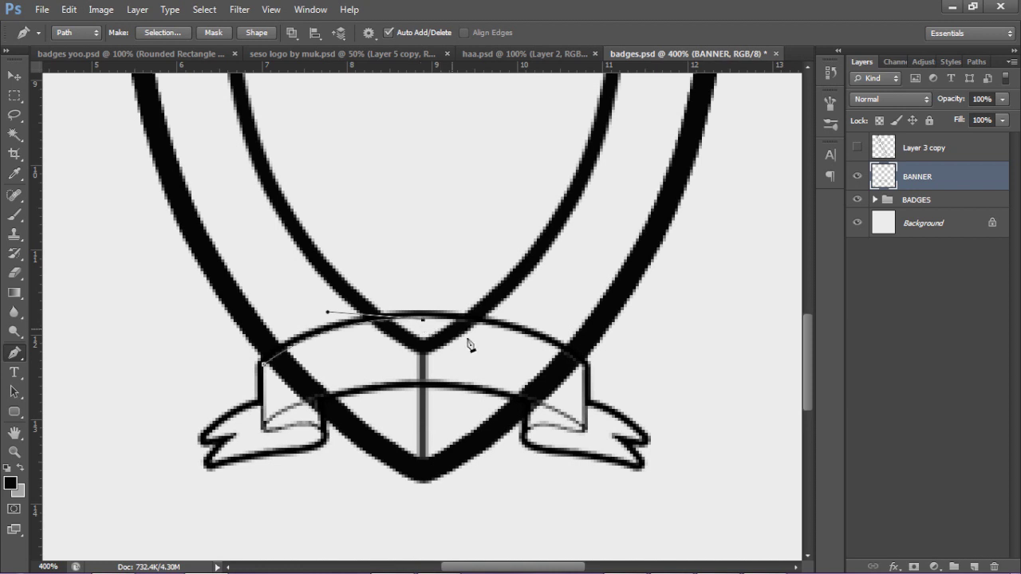
click(588, 369)
drag(588, 361, 559, 326)
drag(595, 384, 594, 381)
click(586, 429)
drag(420, 383, 545, 386)
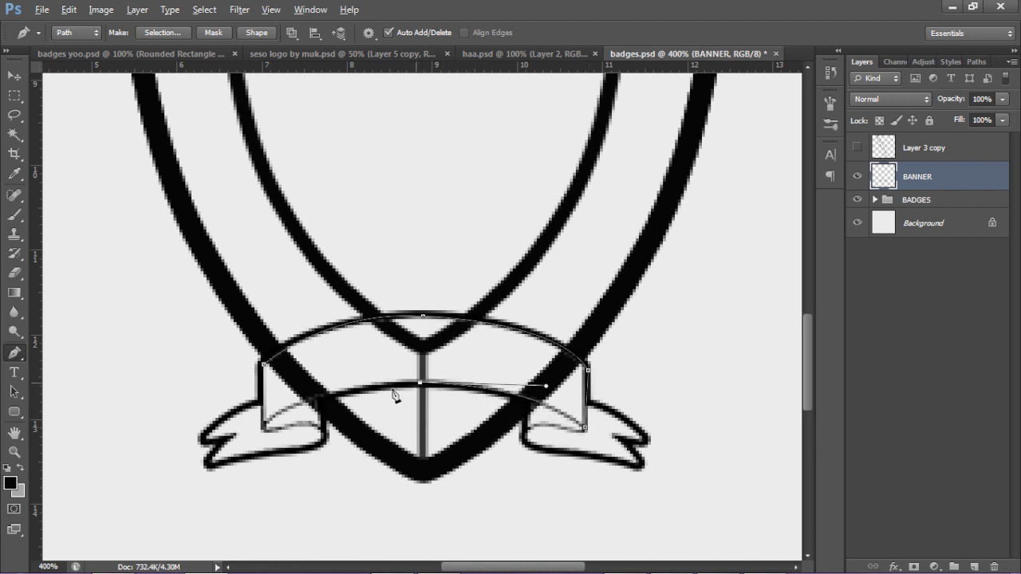
drag(265, 427, 295, 390)
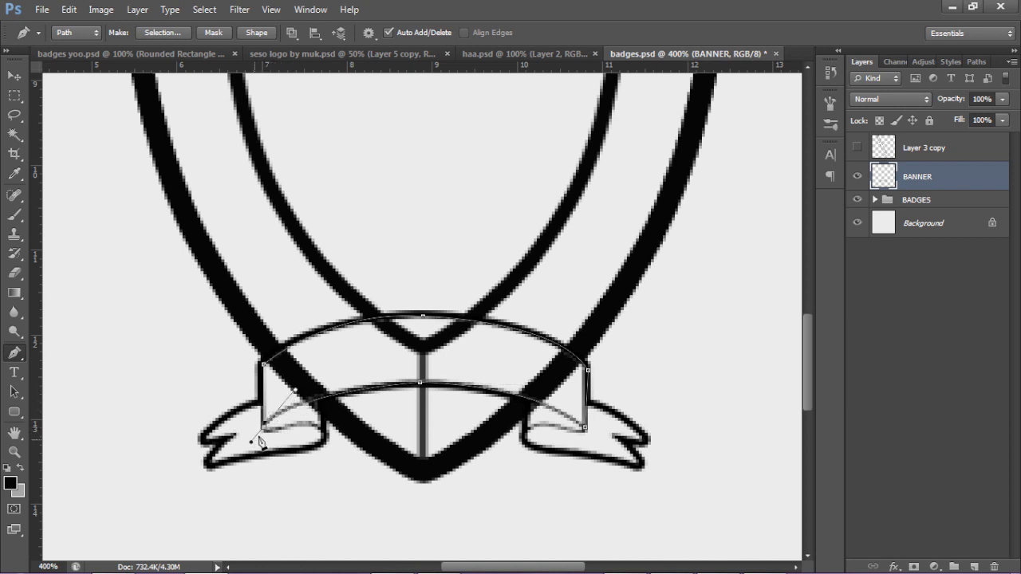
key(Escape)
Convert the banner panel path into a new anti-aliased selection with a feather radius of 0 pixels.
right_click(527, 331)
click(576, 86)
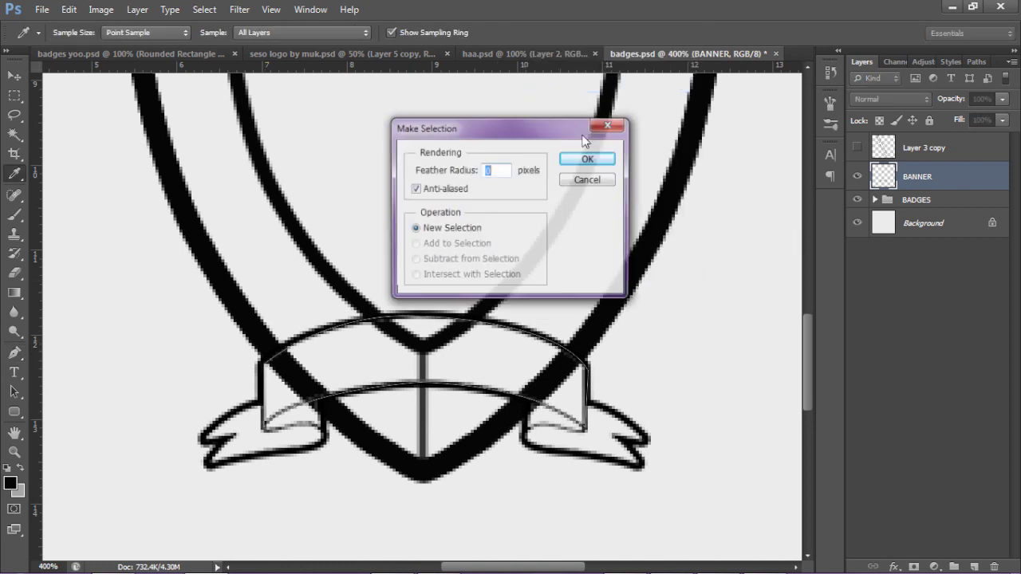
key(Return)
Delete the selected banner area from every layer in the BADGES group and clear the selection.
click(885, 194)
click(875, 199)
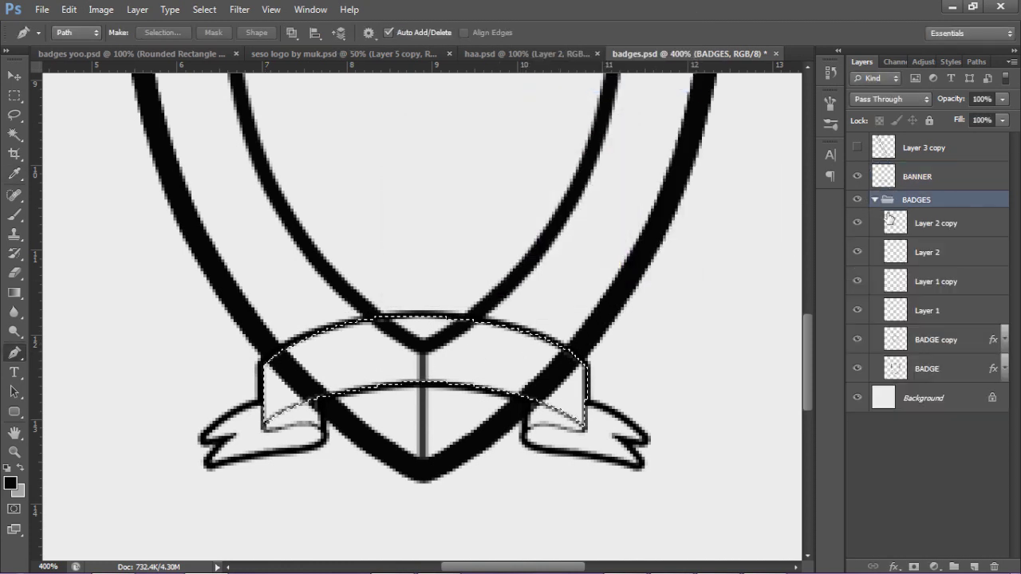
click(938, 231)
click(926, 252)
click(919, 279)
click(922, 312)
click(929, 340)
click(929, 367)
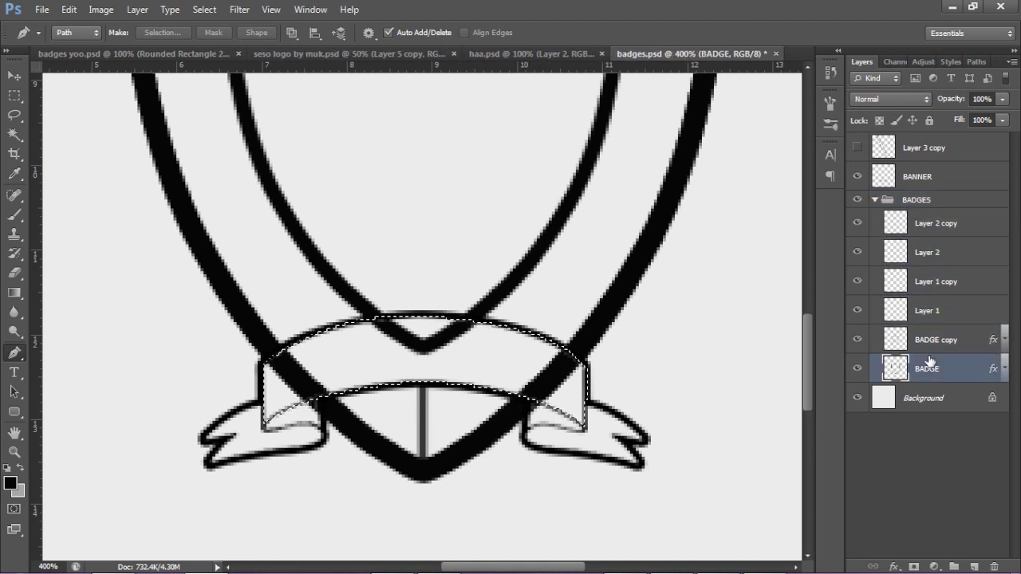
key(Delete)
key(ctrl+d)
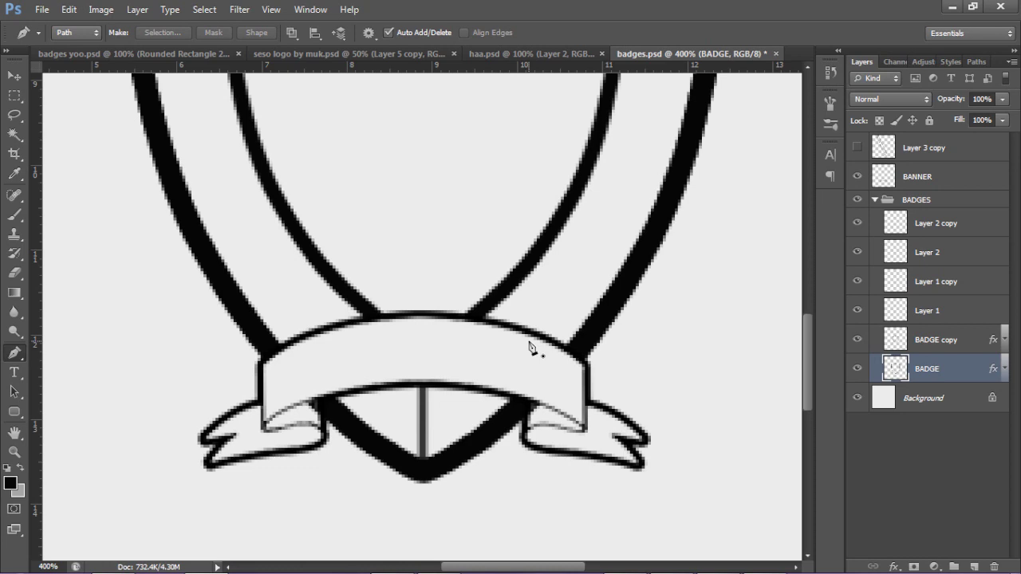
Erase the stray dark pixels inside the banner's left fold on the BANNER layer with a 2-pixel Eraser.
key(ctrl+minus)
key(z)
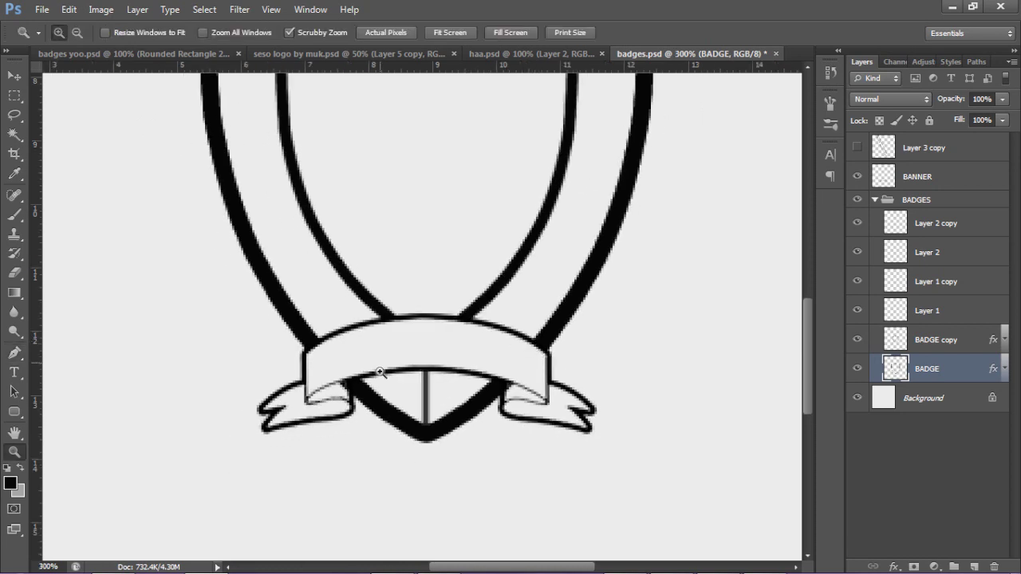
click(352, 380)
click(350, 387)
click(345, 393)
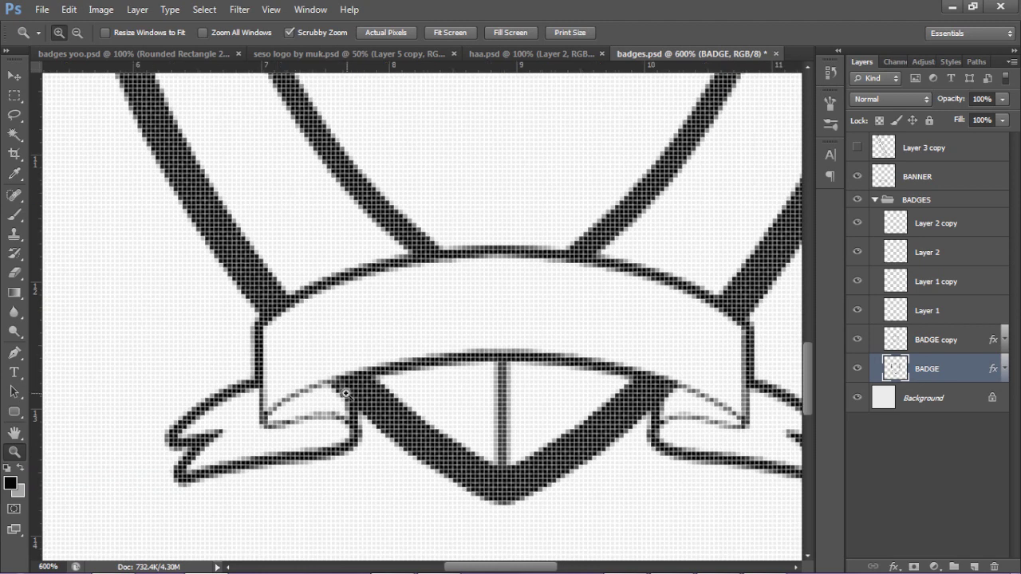
alt+click(360, 361)
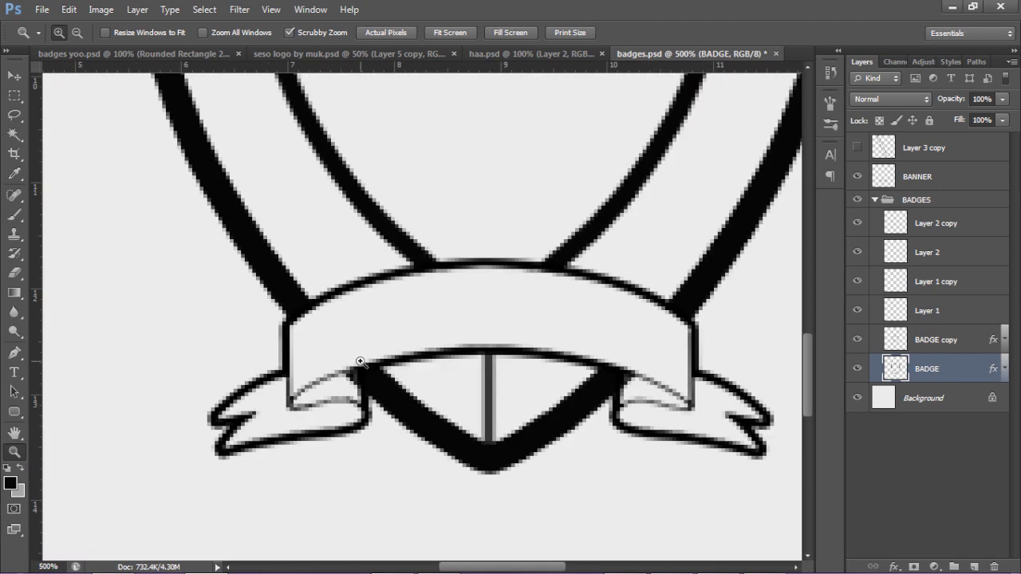
click(941, 176)
key(e)
drag(351, 376, 360, 380)
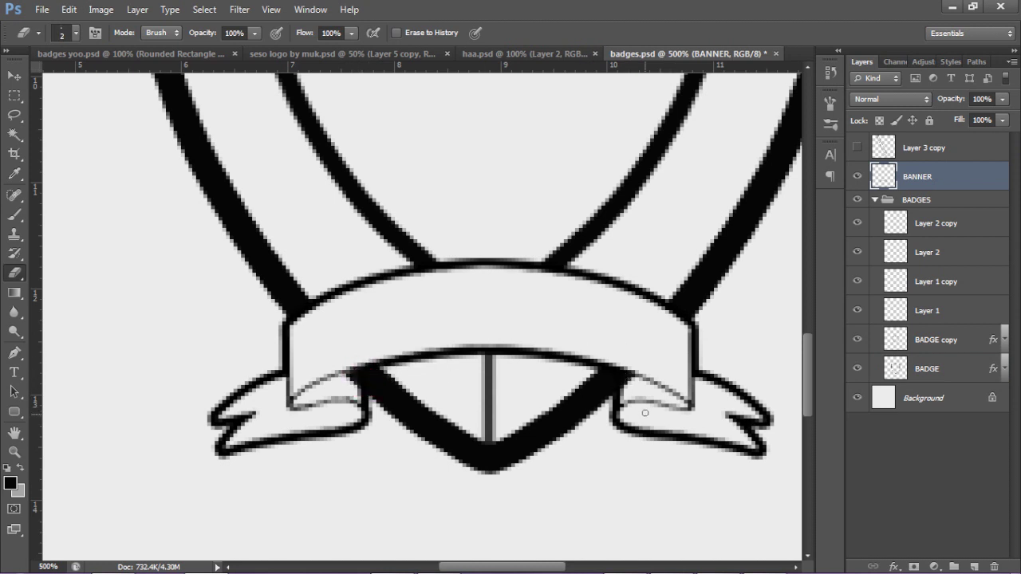
Check the corner details of the finished example in haa.psd, return to badges.psd, and add a new layer above BANNER.
key(ctrl+minus)
key(ctrl+minus)
key(ctrl+minus)
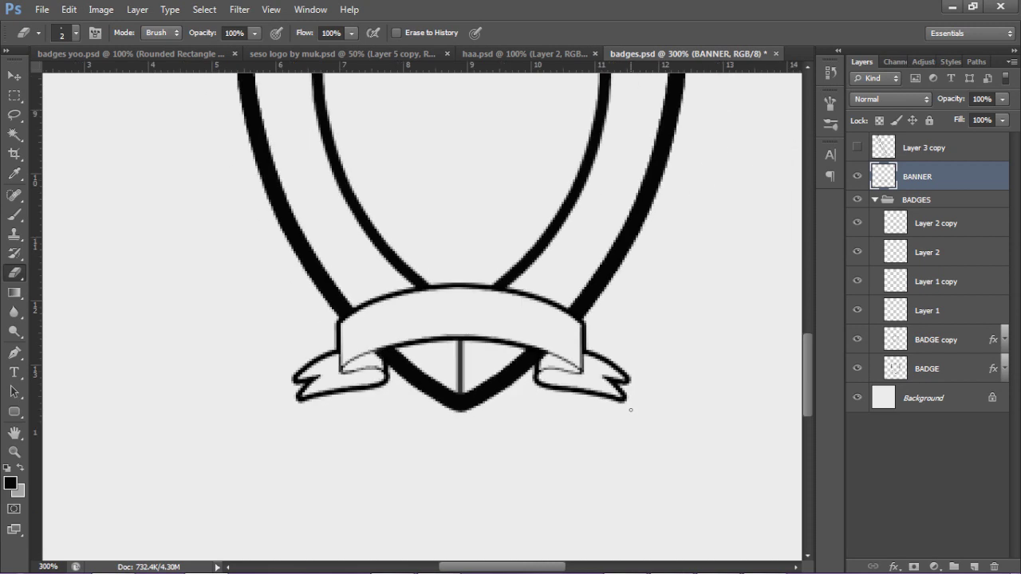
scroll(629, 410, up, 3)
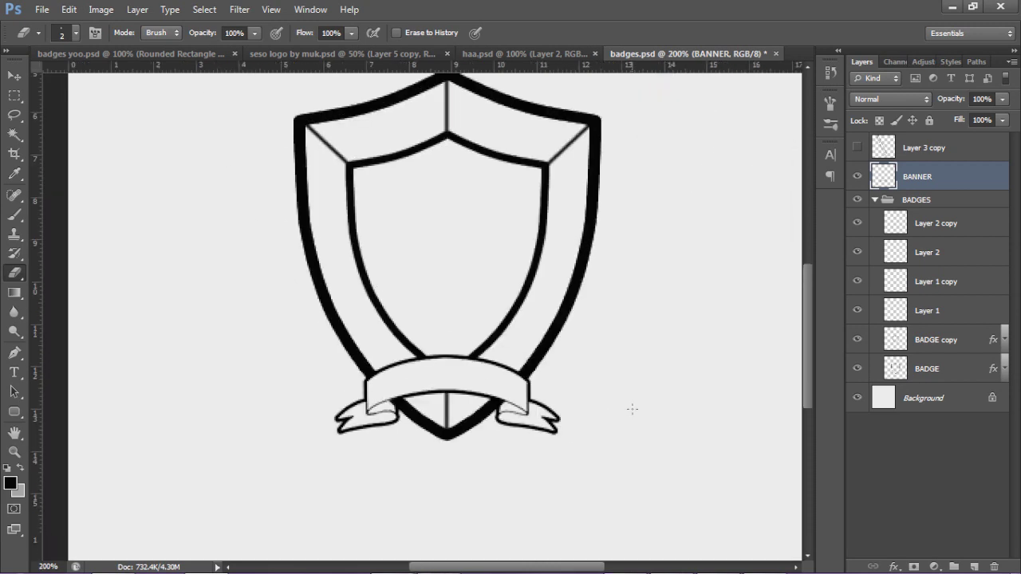
key(v)
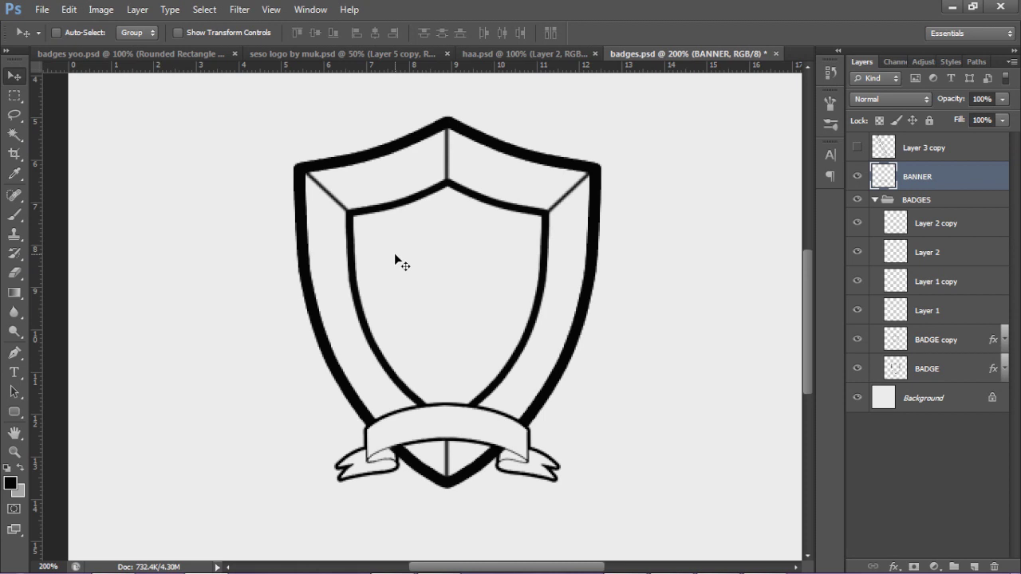
click(482, 54)
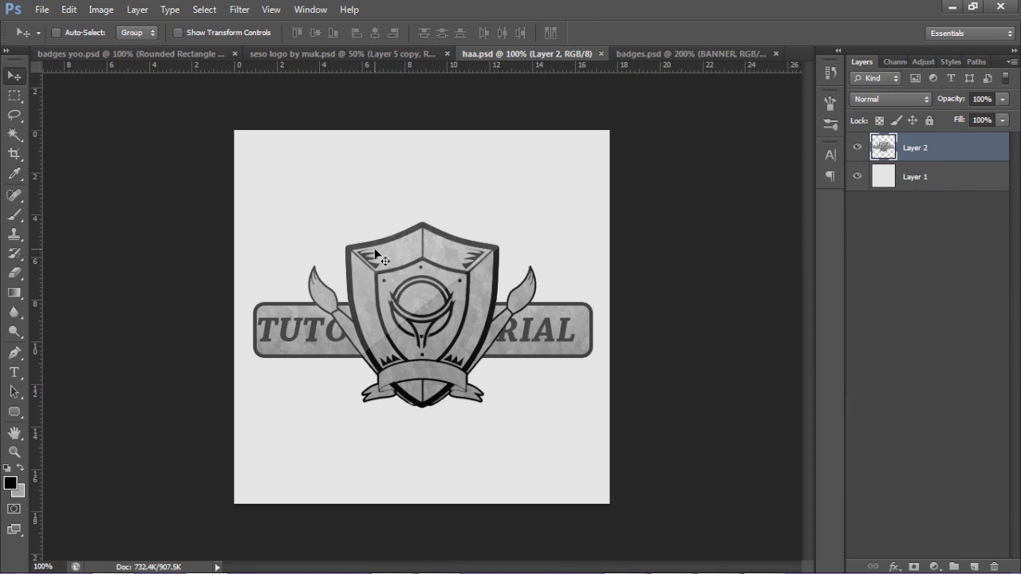
click(669, 53)
key(z)
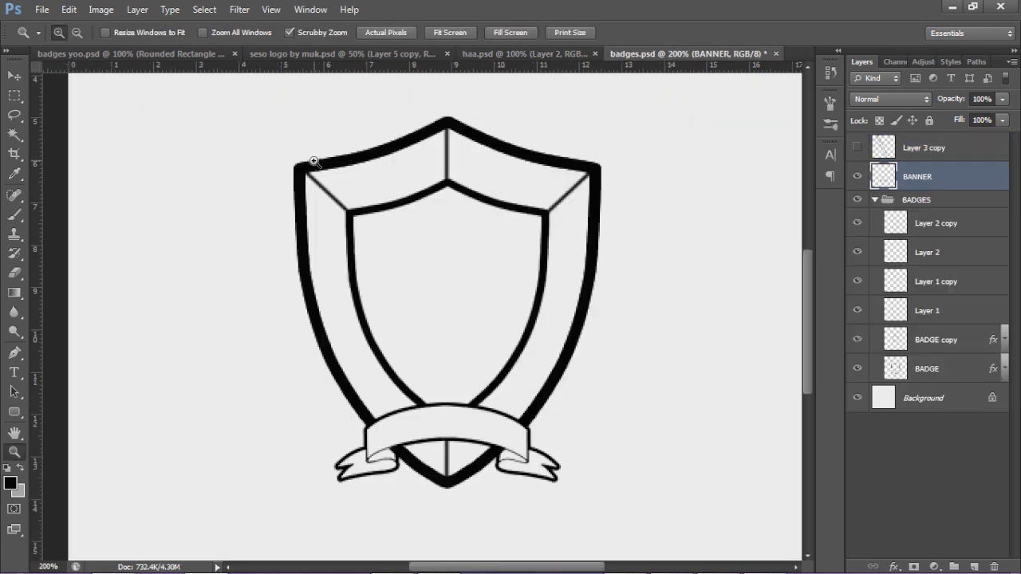
click(315, 161)
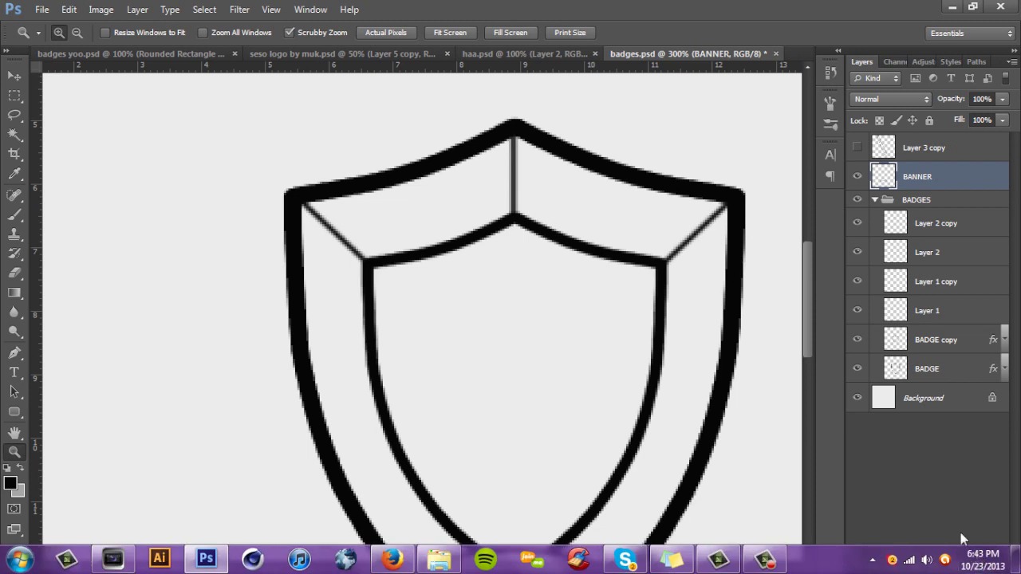
click(974, 566)
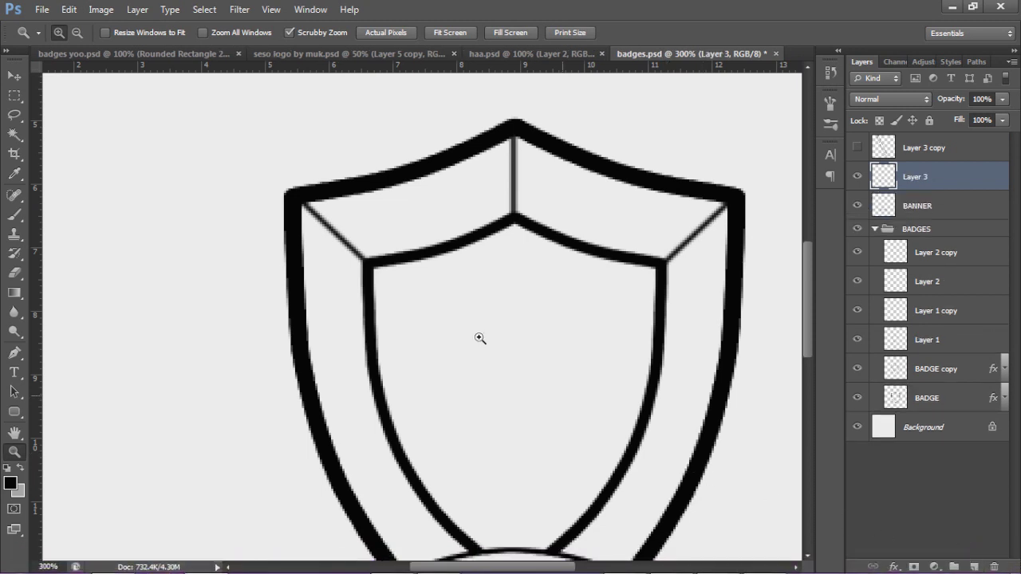
Draw a closed jagged shading path with three pointed tips inside the bevel at the shield's upper-left corner.
key(p)
click(320, 209)
mouse_move(369, 202)
mouse_down()
mouse_move(387, 207)
mouse_move(358, 210)
mouse_up()
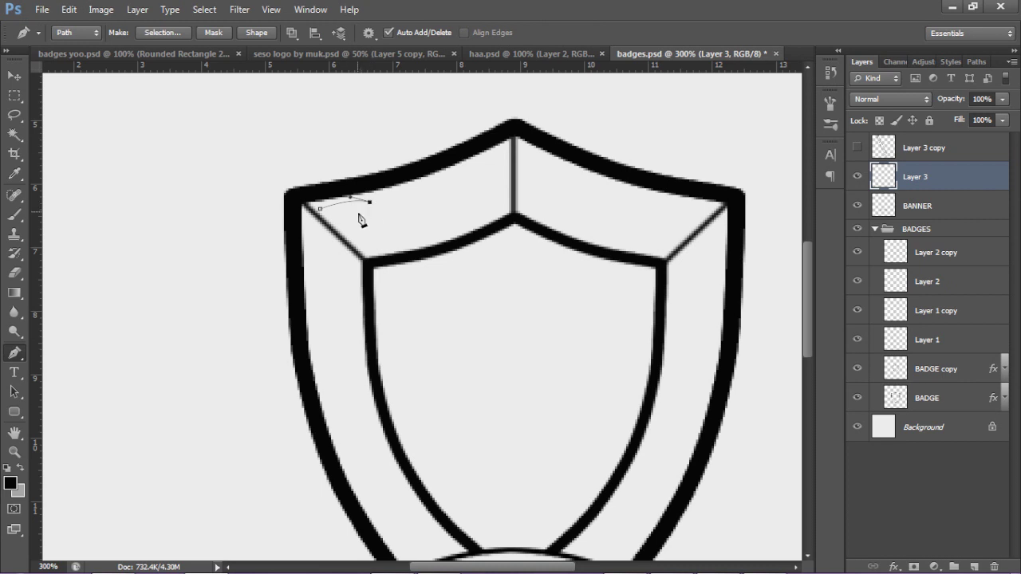
click(333, 211)
drag(338, 215, 373, 215)
click(351, 236)
click(379, 236)
click(367, 255)
Fill the jagged corner path with the near-black colour 060606 on Layer 3 and delete the path.
right_click(420, 236)
click(426, 315)
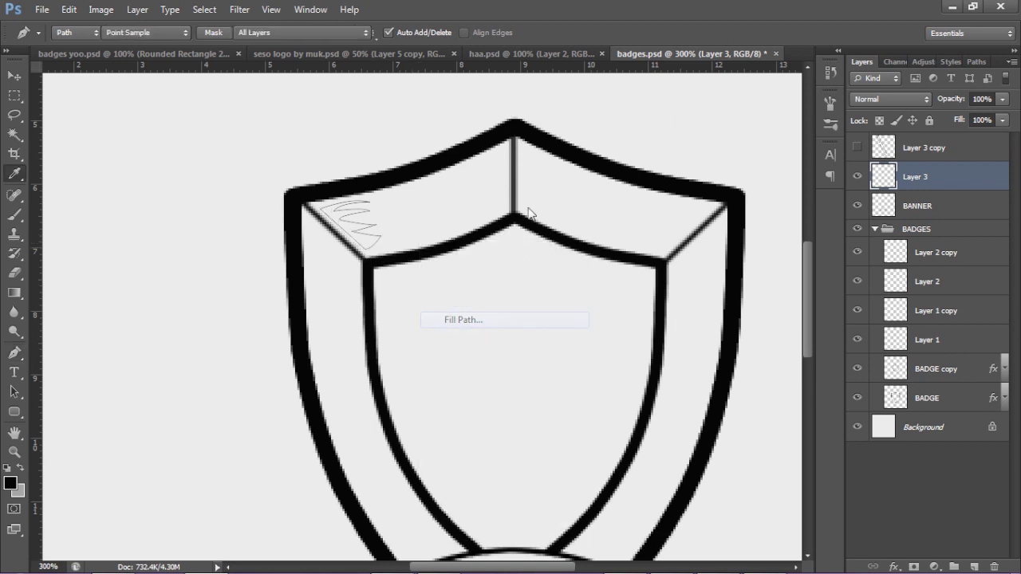
click(772, 164)
click(789, 201)
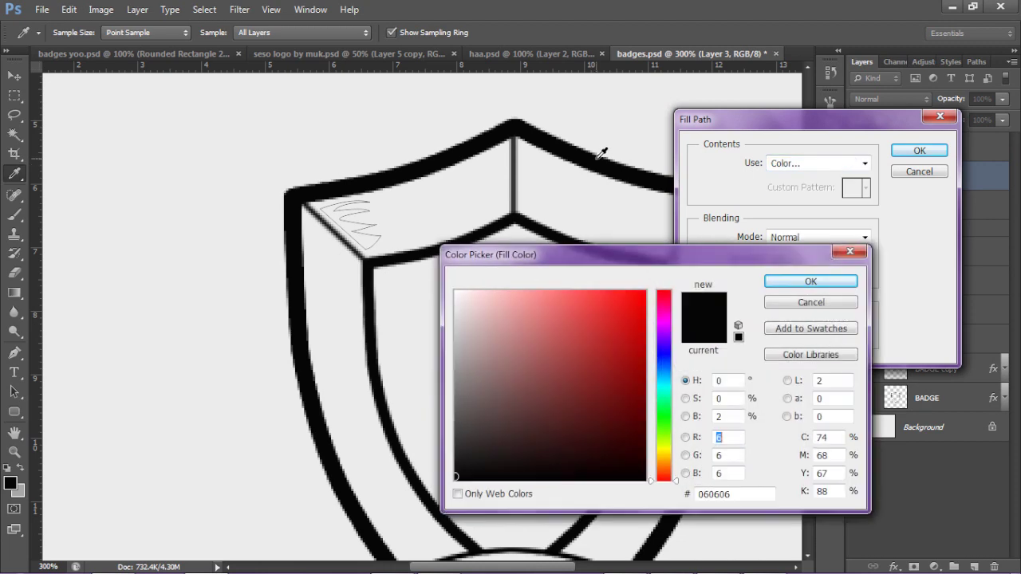
click(853, 282)
key(Return)
right_click(674, 152)
click(713, 174)
key(ctrl+minus)
key(ctrl+minus)
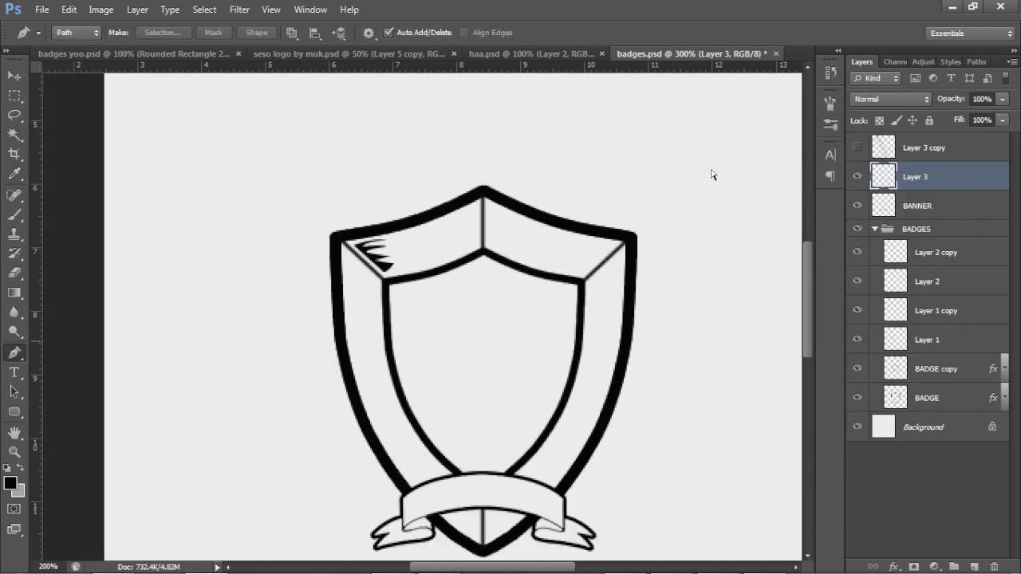
Place a horizontally flipped copy of the jagged corner shading inside the bevel at the shield's upper-right corner.
key(v)
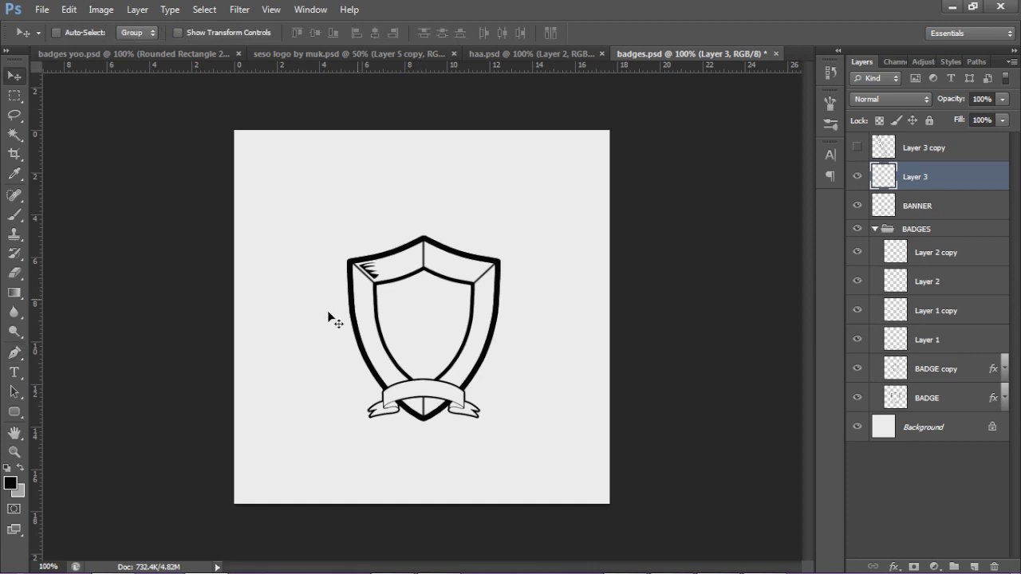
mouse_move(358, 264)
mouse_down()
mouse_move(444, 255)
mouse_move(555, 285)
mouse_up()
key(ctrl+z)
drag(368, 278, 470, 281)
key(ctrl+t)
right_click(467, 274)
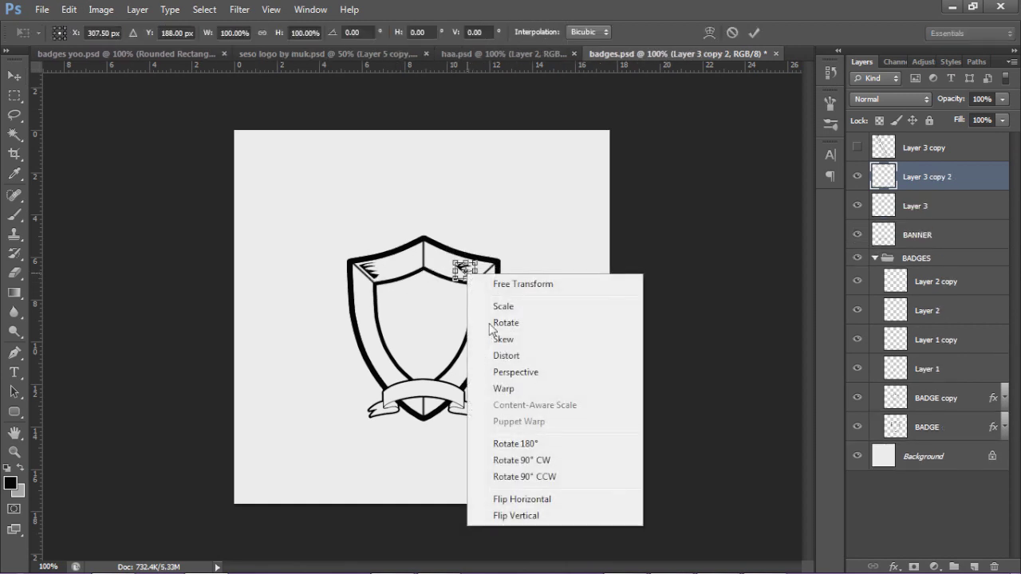
click(515, 499)
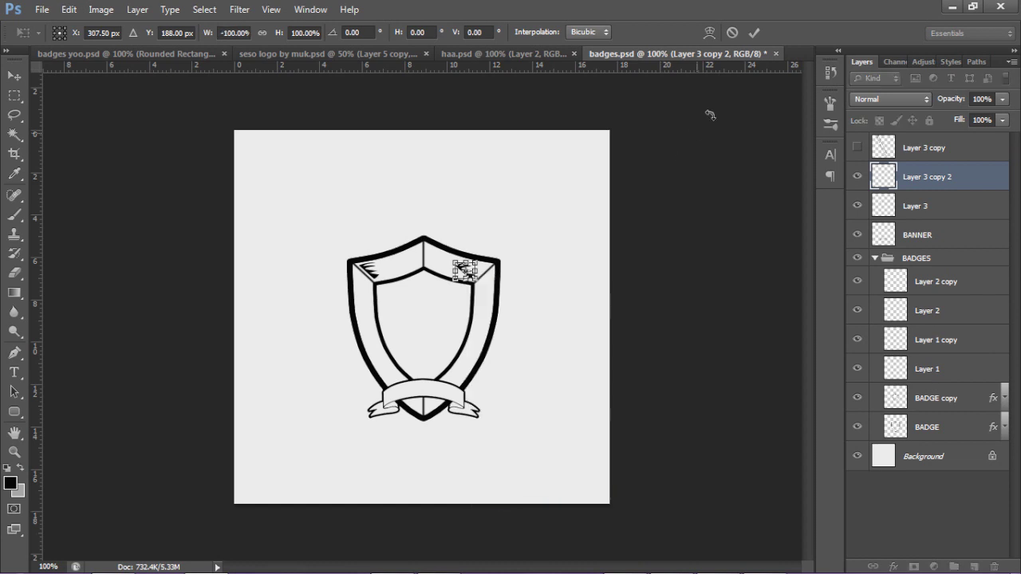
click(754, 32)
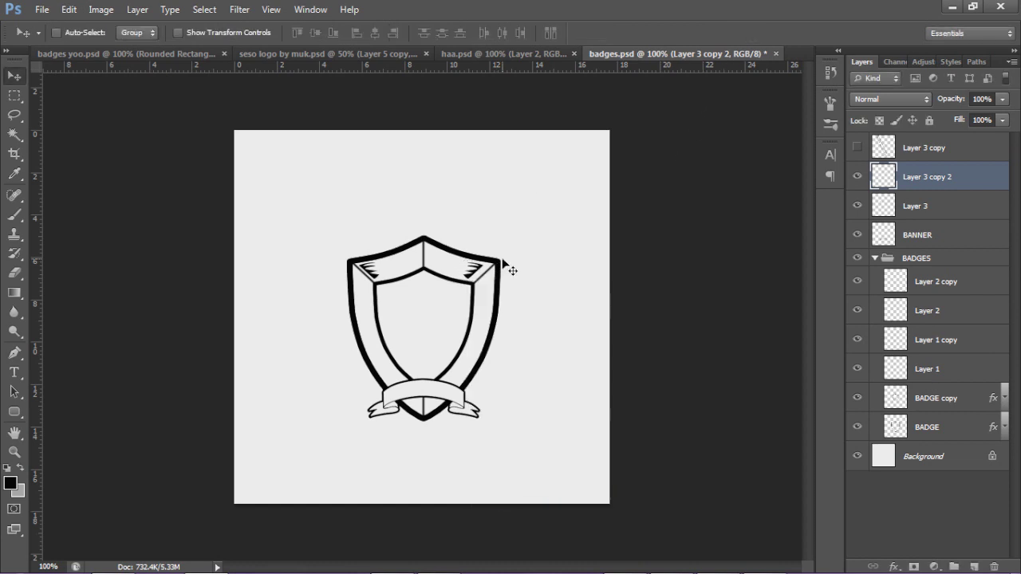
drag(503, 260, 503, 264)
Add a new layer and draw a closed jagged path with three upward points in the bevel just above the banner's right side.
key(z)
click(483, 377)
click(487, 407)
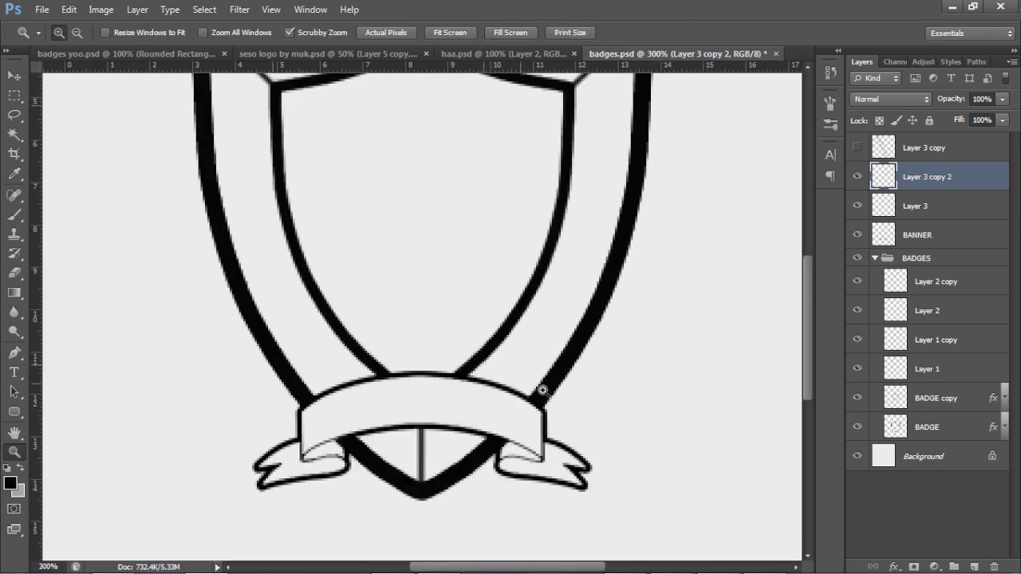
key(p)
click(975, 556)
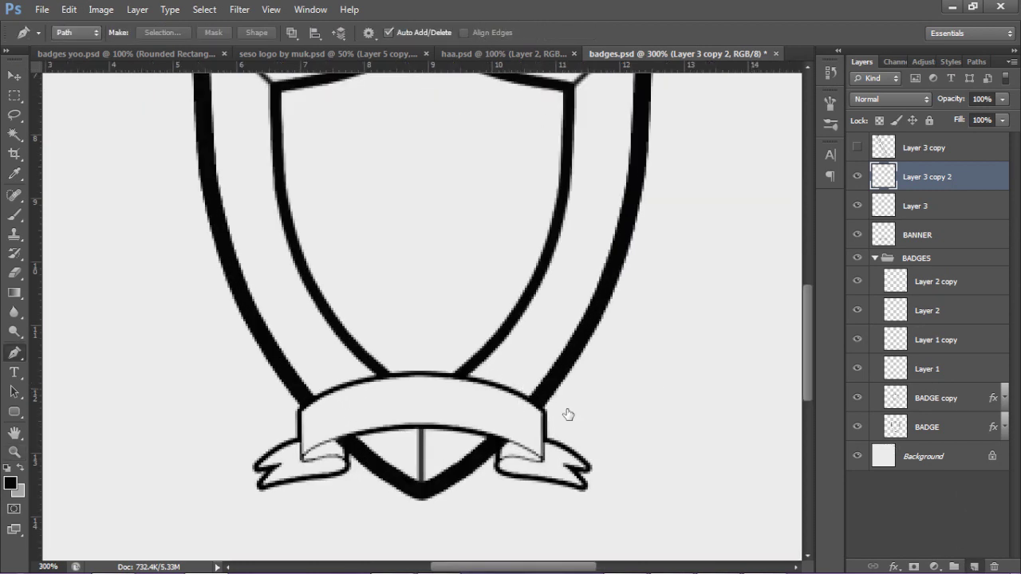
click(479, 368)
click(519, 336)
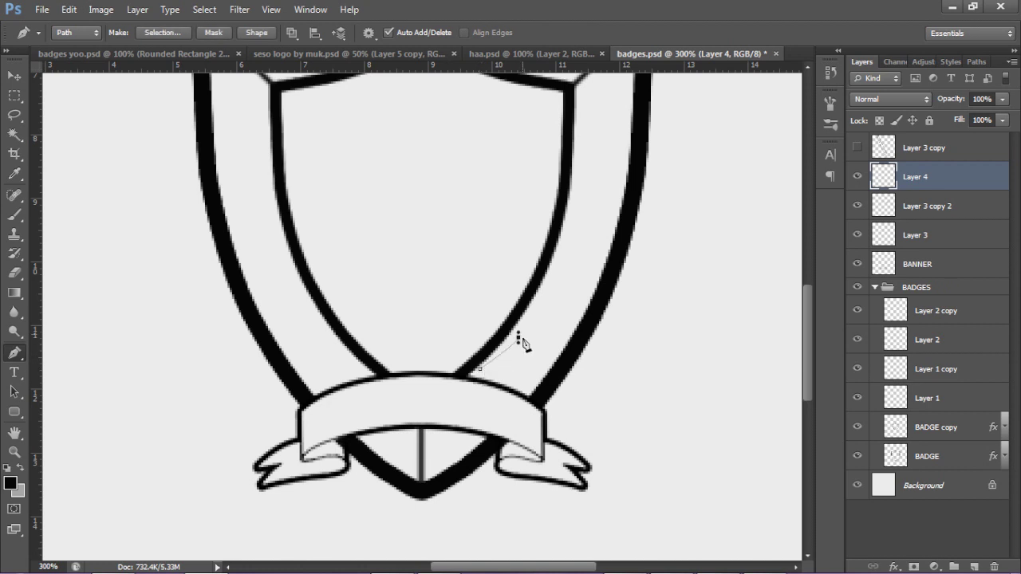
click(490, 369)
click(516, 358)
drag(516, 358, 538, 368)
ctrl+click(524, 386)
Fill the jagged path above the banner with the dark colour at 100% opacity and delete the path.
right_click(448, 297)
click(497, 354)
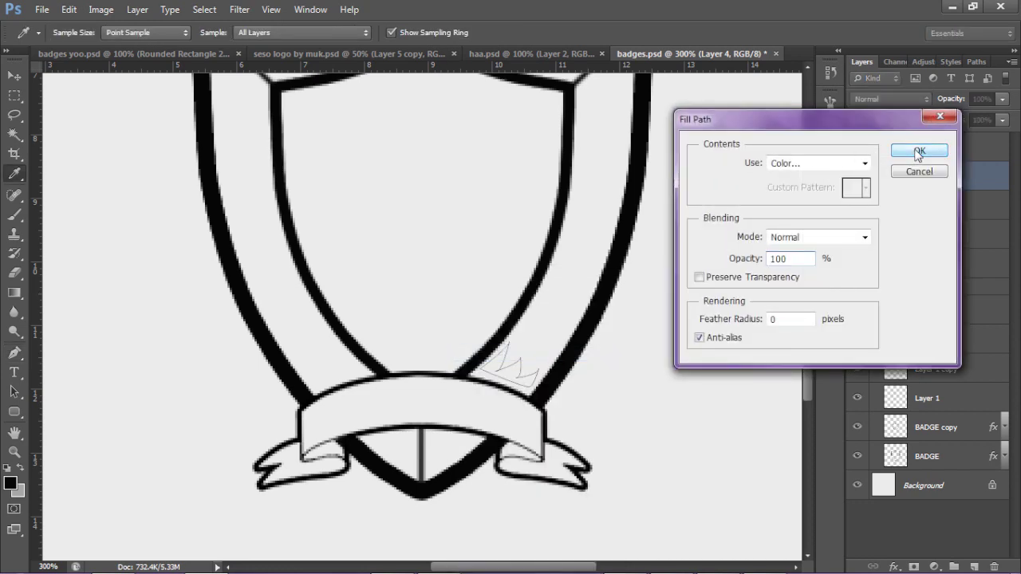
click(918, 152)
right_click(729, 163)
click(758, 196)
Place a horizontally flipped copy of the lower jagged shading in the bevel above the banner's left side.
key(v)
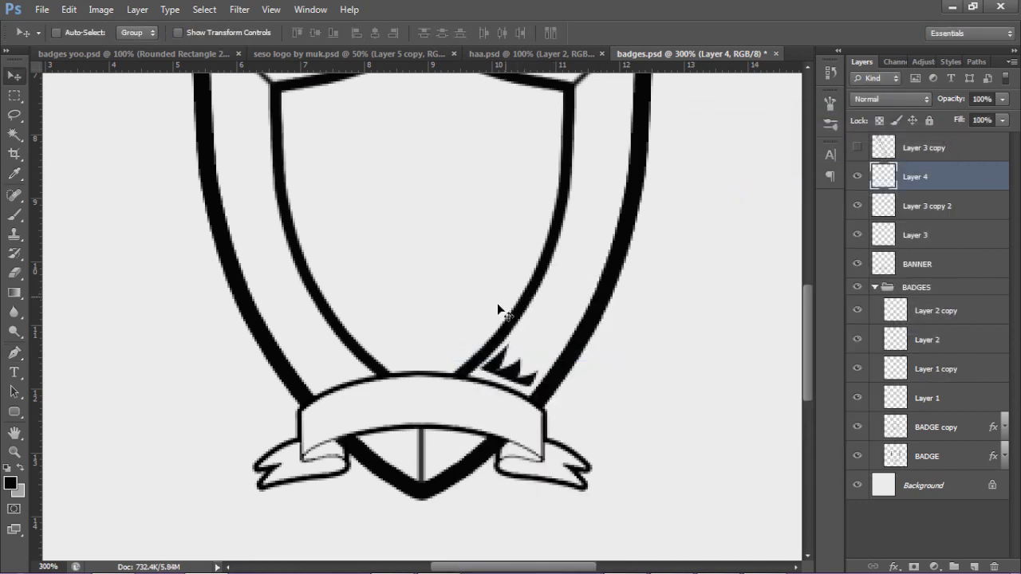
alt+drag(494, 373, 343, 374)
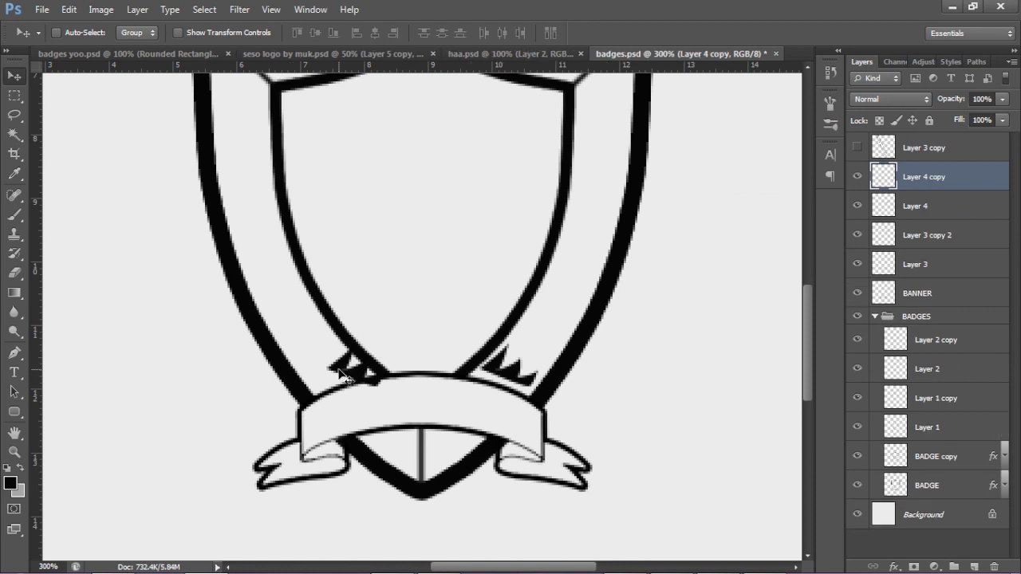
key(ctrl+t)
right_click(363, 369)
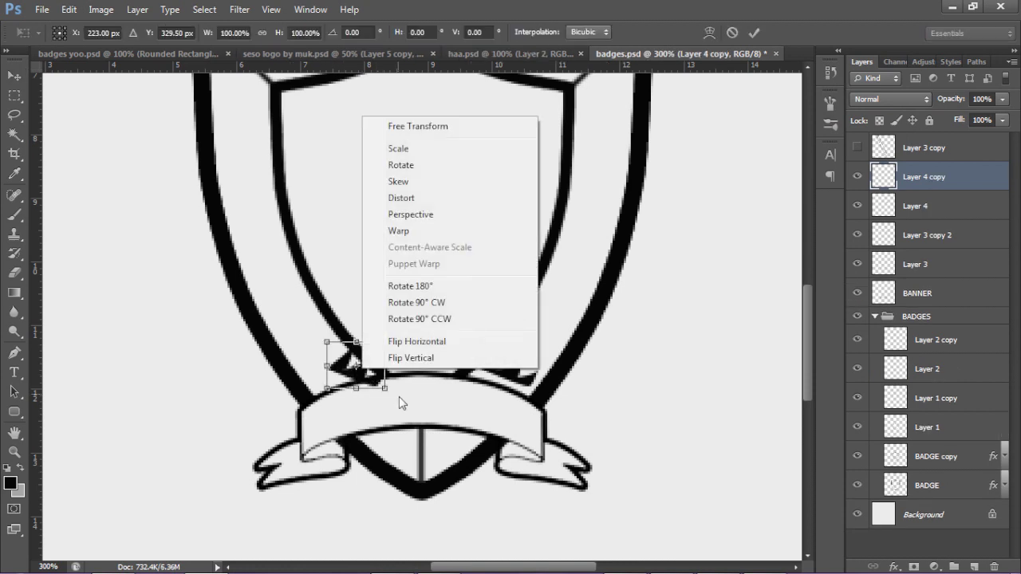
click(412, 343)
click(753, 32)
mouse_move(382, 373)
mouse_down()
mouse_move(362, 373)
mouse_move(378, 379)
mouse_up()
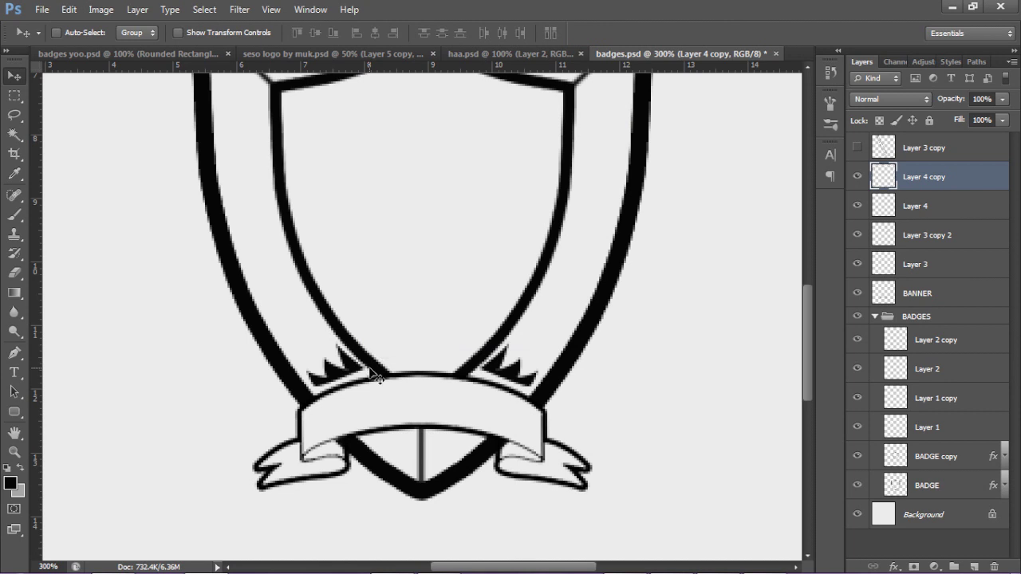
Add a new layer and make a circular selection inside the inner shield with the Elliptical Marquee tool.
key(ctrl+minus)
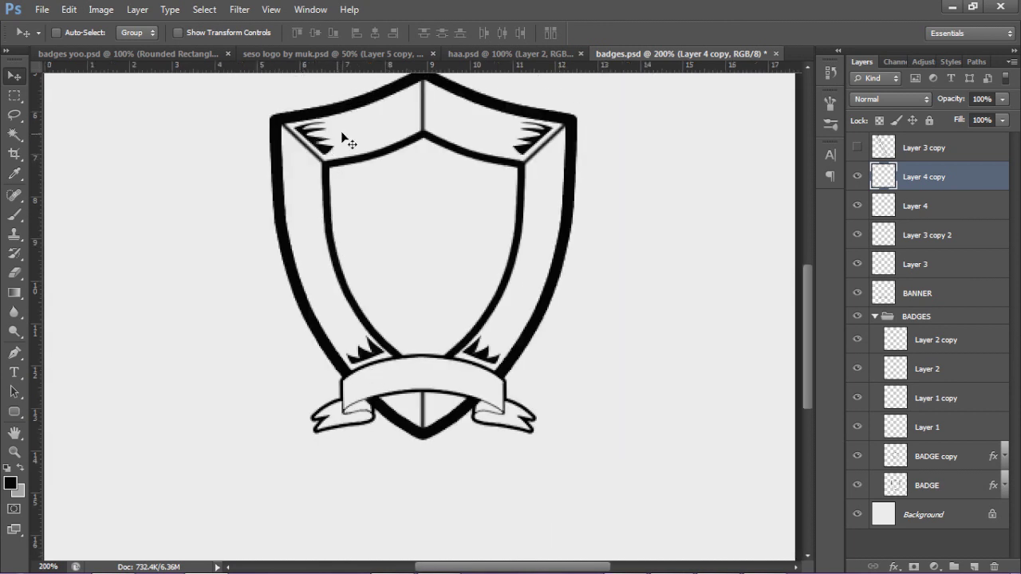
scroll(459, 185, up, 2)
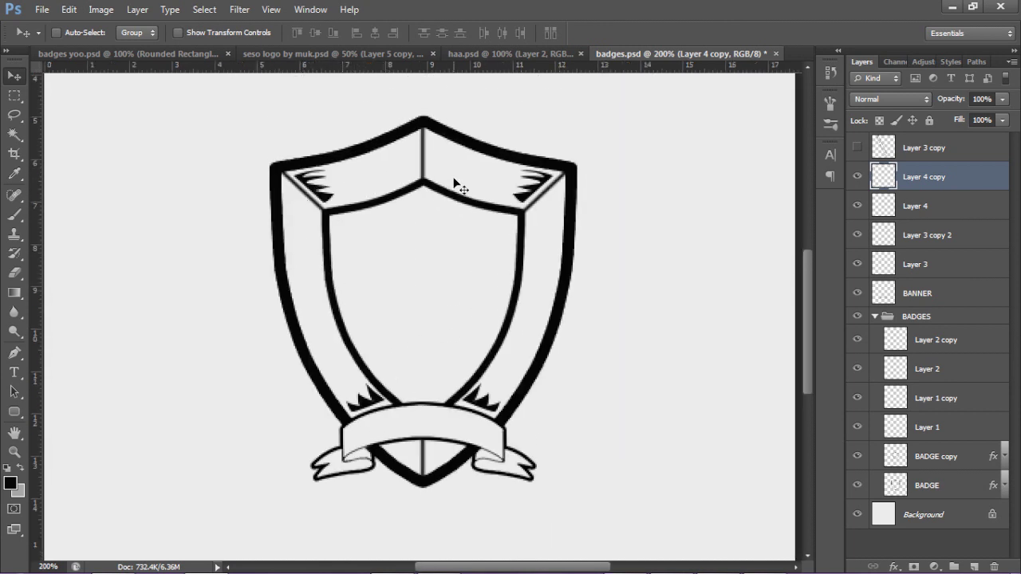
click(15, 95)
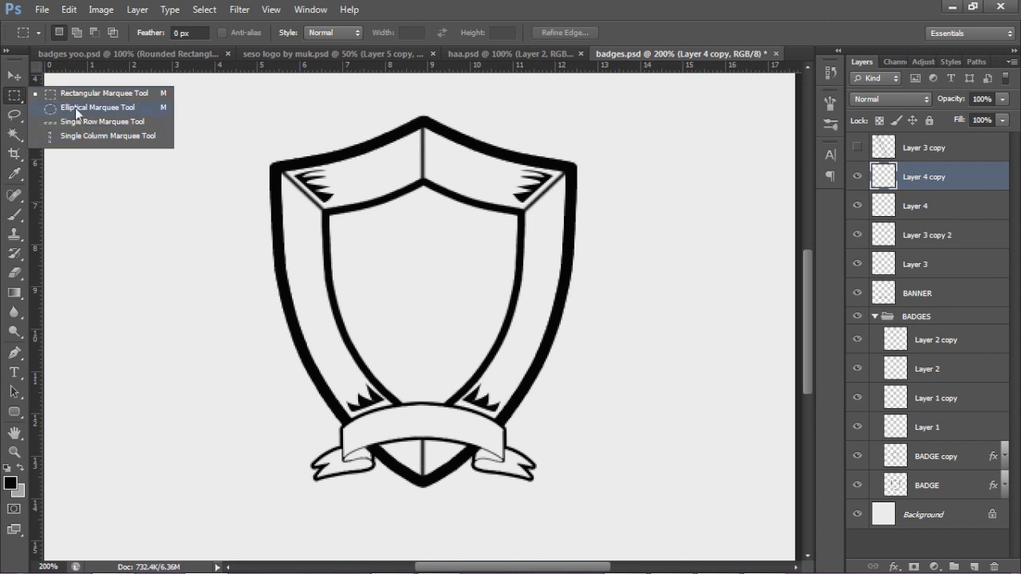
click(75, 107)
click(974, 566)
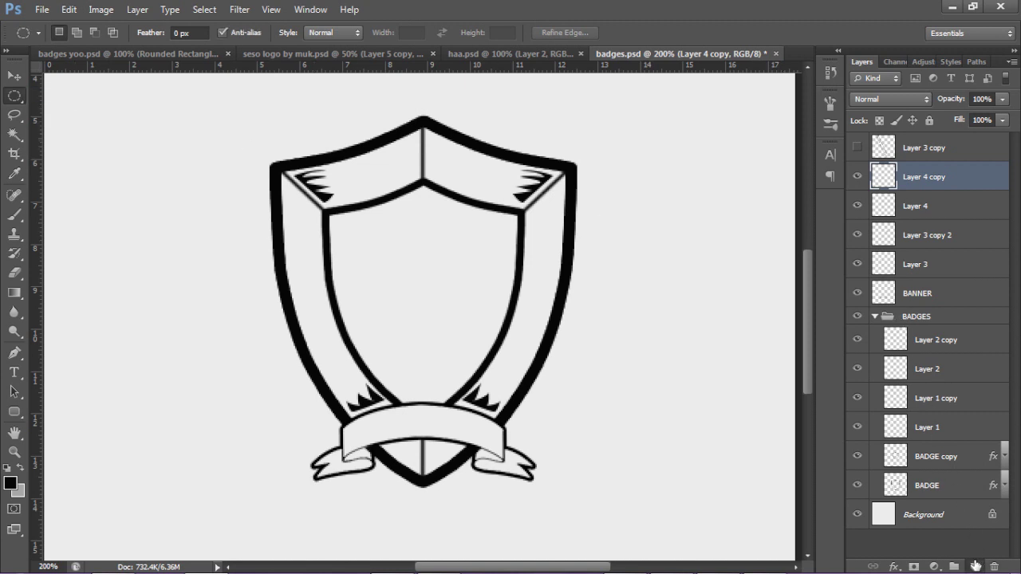
drag(323, 203, 522, 359)
mouse_move(343, 217)
mouse_down()
mouse_move(502, 339)
mouse_move(609, 330)
mouse_move(518, 232)
mouse_move(447, 255)
mouse_move(508, 257)
mouse_move(502, 301)
mouse_move(349, 219)
mouse_move(502, 343)
mouse_move(555, 368)
mouse_up()
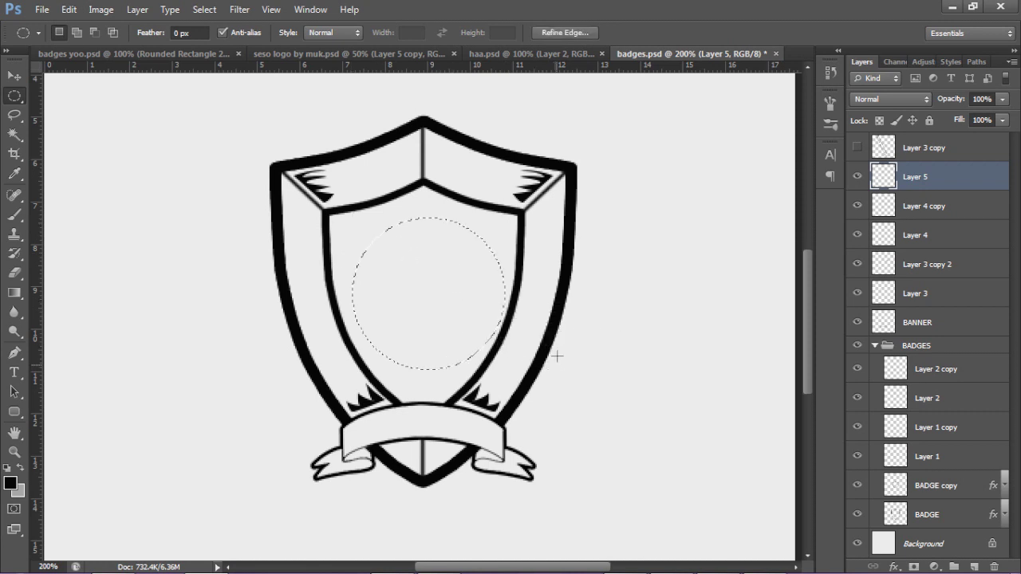
Stroke the circular selection with a centred 3 px line in 060606, deselect, and centre the ring within the inner shield.
right_click(661, 199)
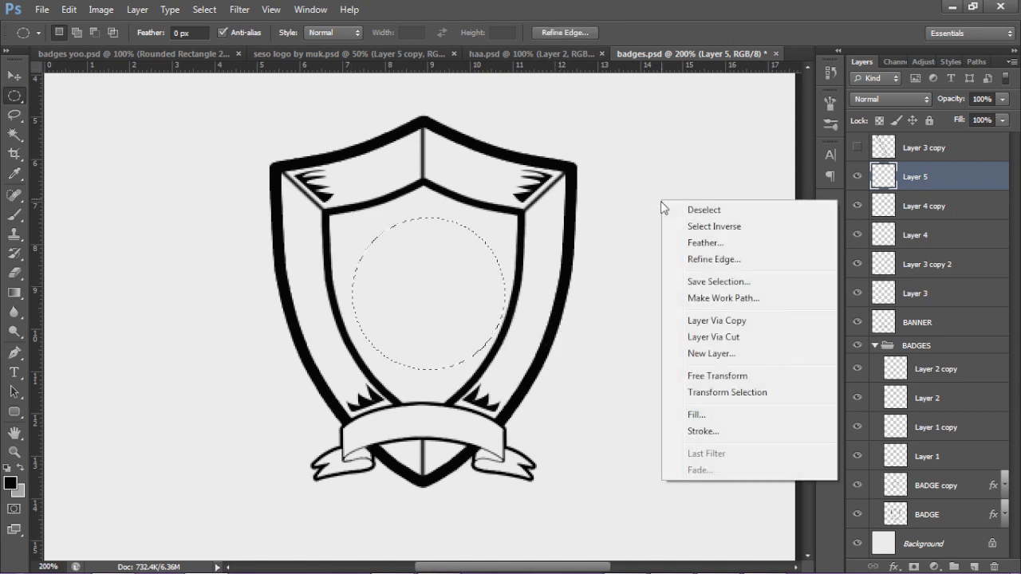
click(722, 429)
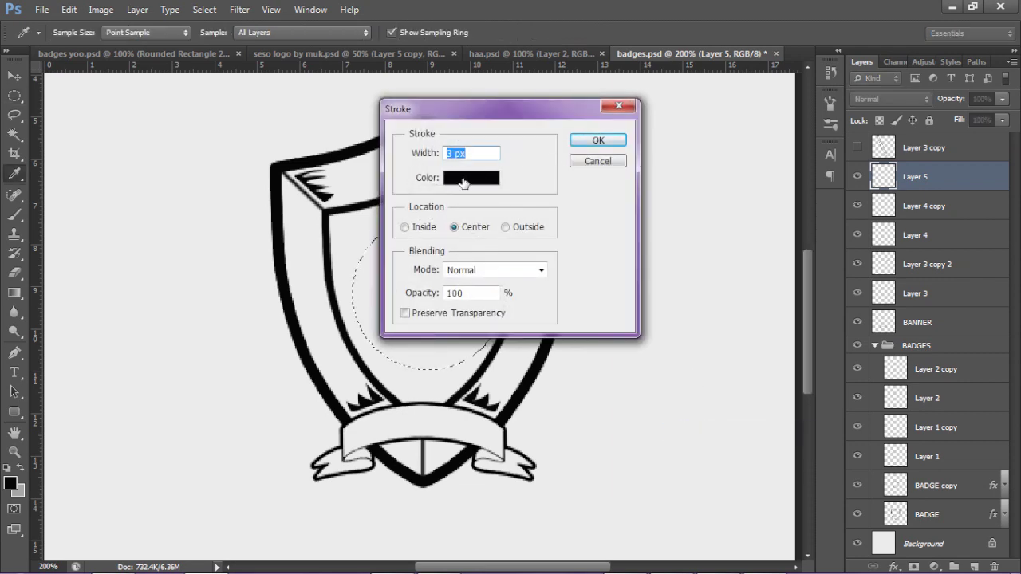
click(470, 177)
click(806, 284)
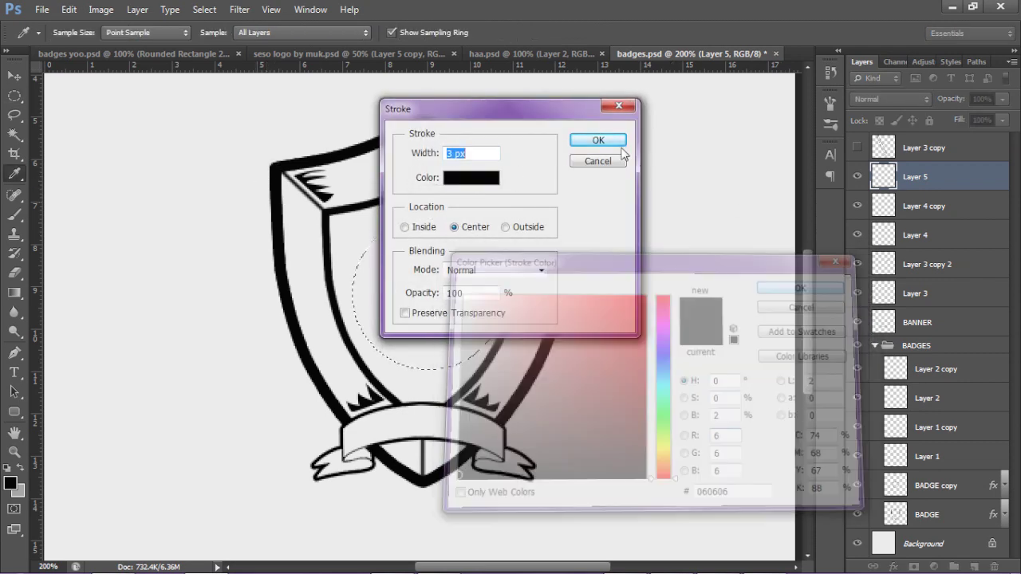
click(598, 140)
right_click(649, 161)
click(665, 172)
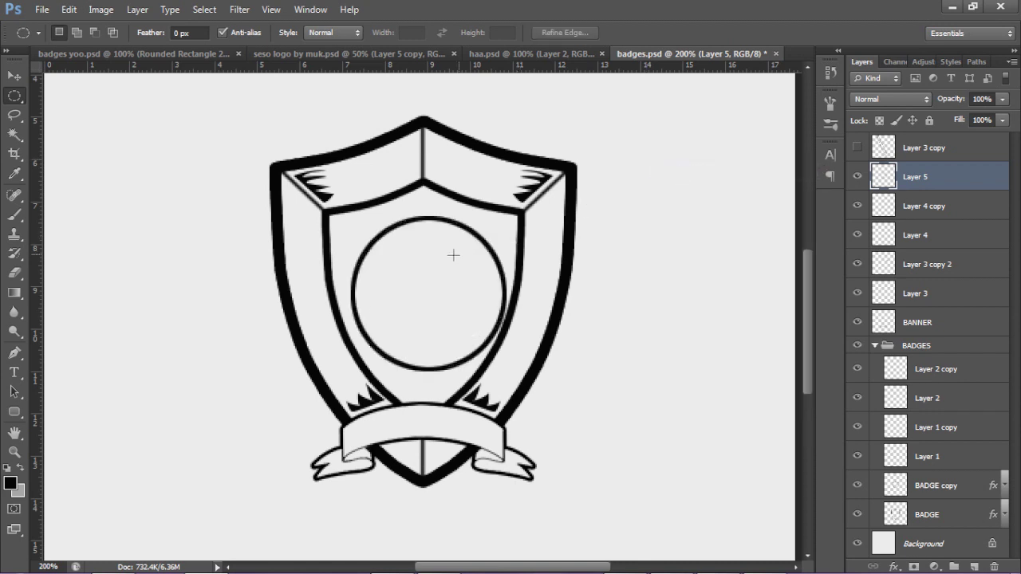
key(v)
drag(431, 274, 423, 259)
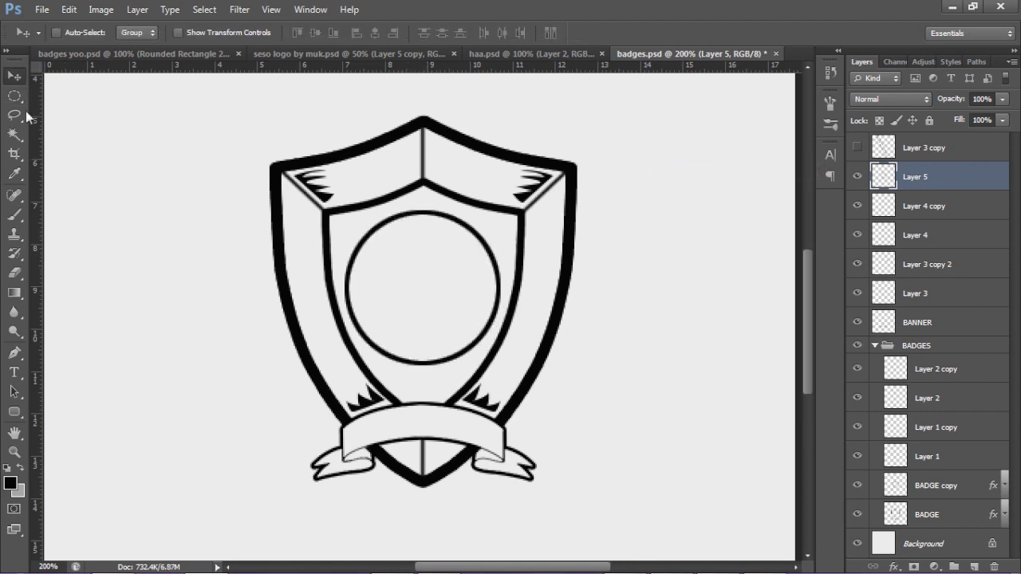
Create a tiny black dot on a new layer near the inner shield's upper-left corner.
click(7, 96)
click(46, 108)
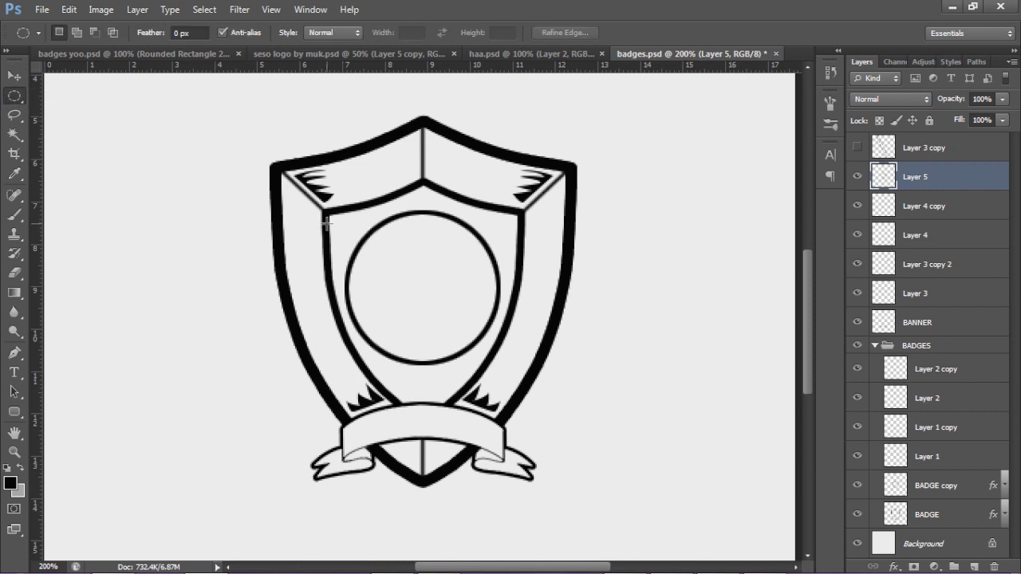
mouse_move(341, 231)
mouse_down()
mouse_move(352, 234)
mouse_move(343, 233)
mouse_up()
click(973, 565)
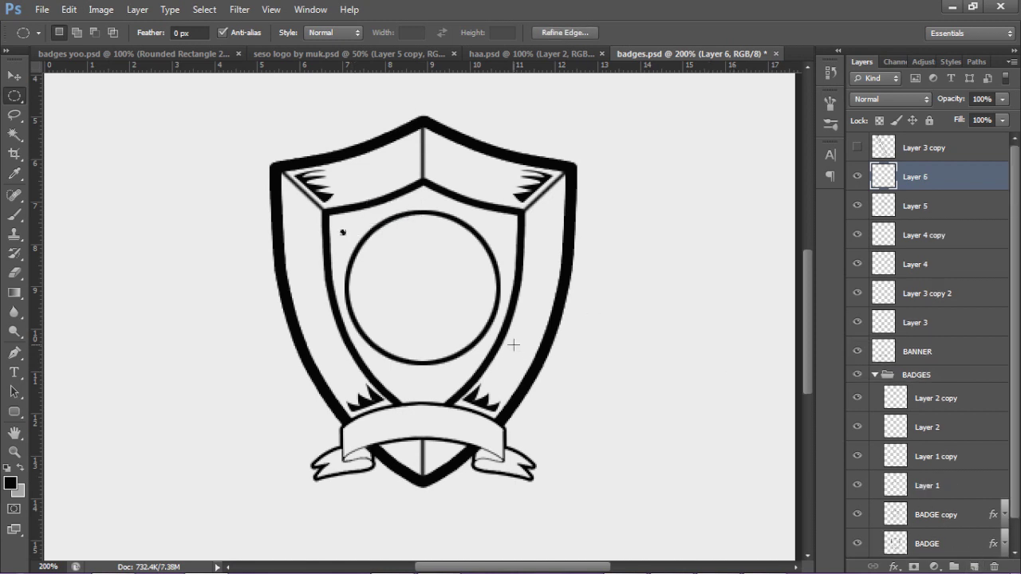
Copy the dot to the inner shield's upper-right corner, above the ring and below the ring.
key(c)
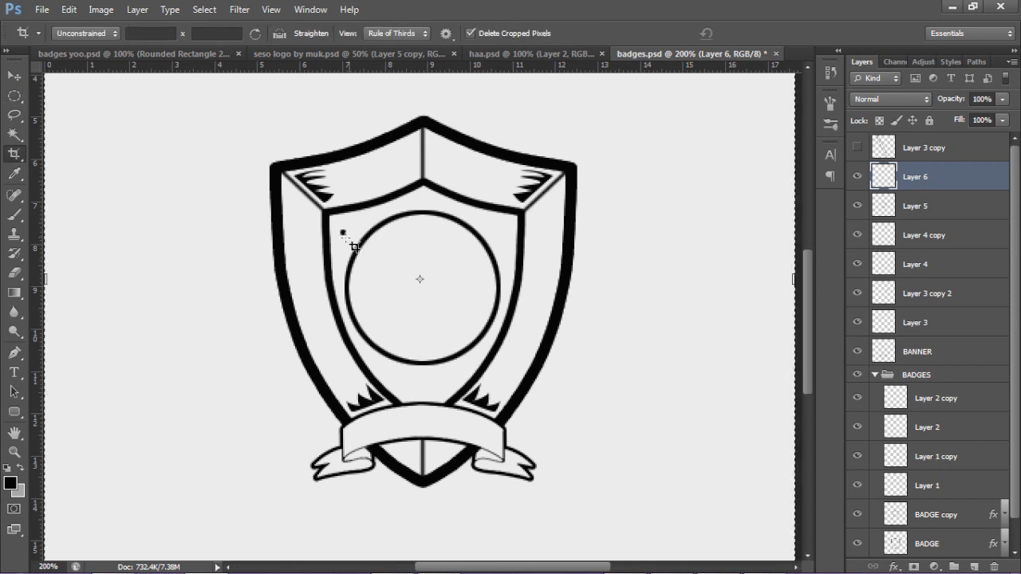
key(v)
drag(348, 234, 508, 230)
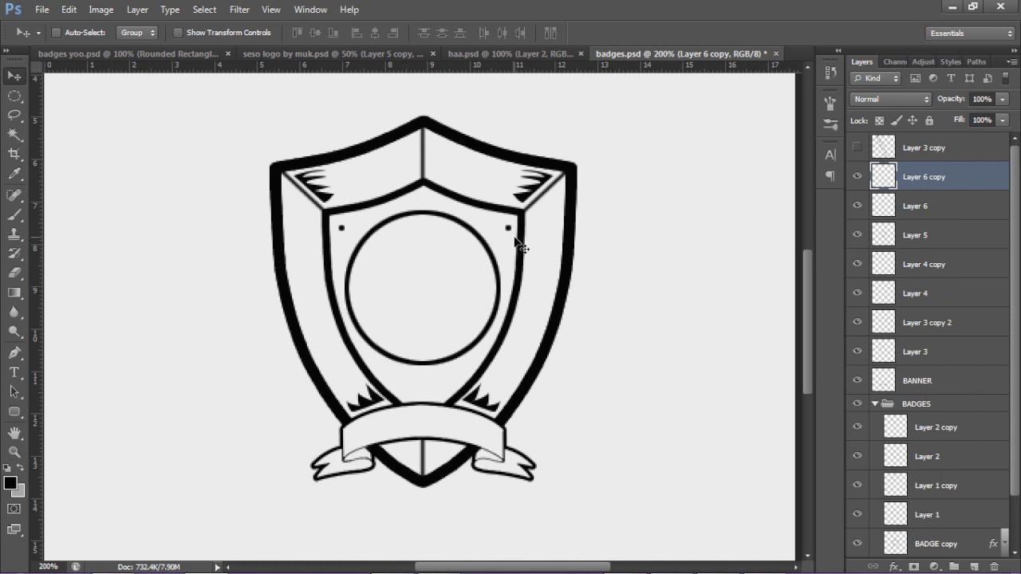
drag(431, 217, 427, 395)
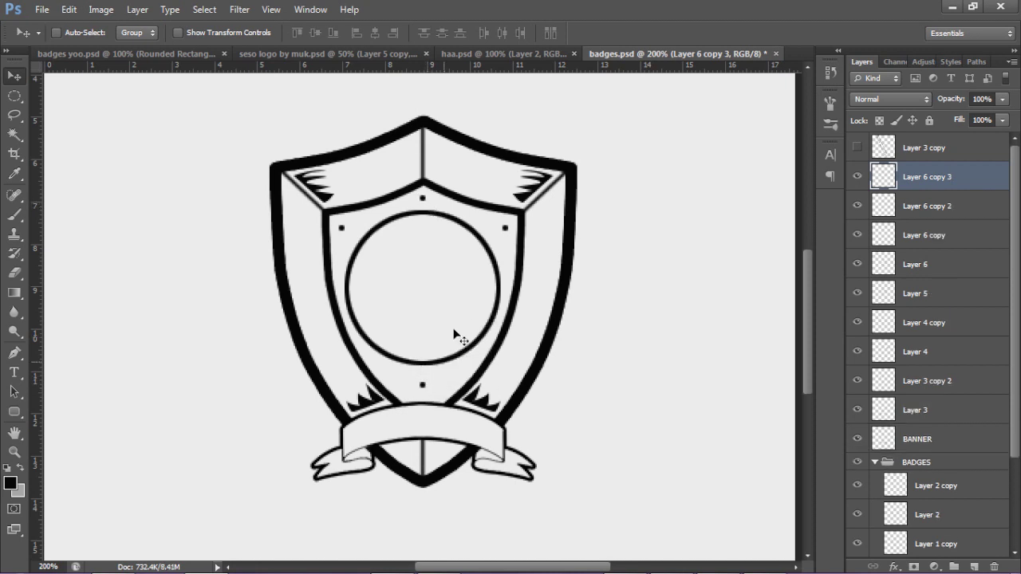
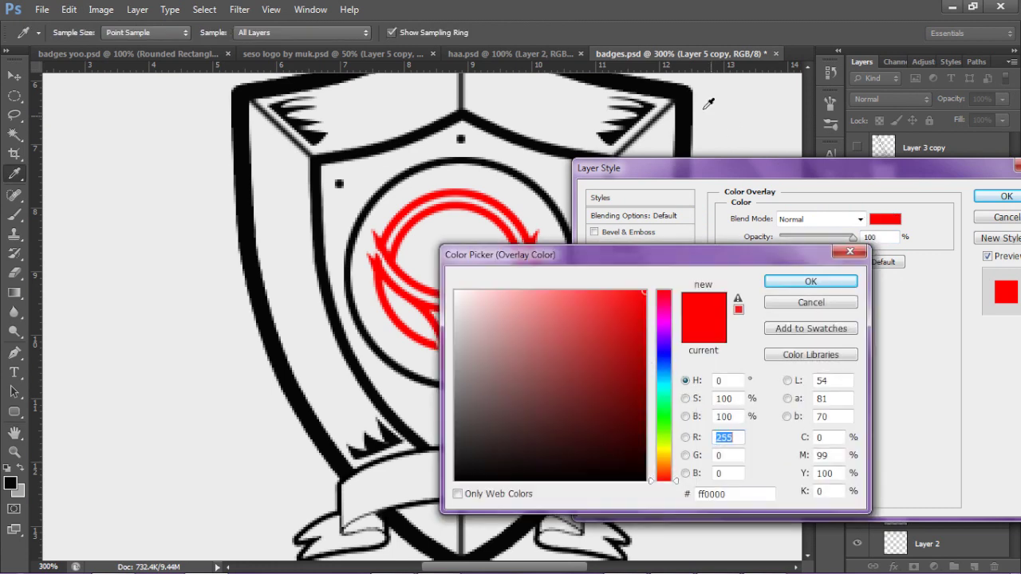
Recolour the Layer 5 copy emblem black with a Color Overlay and nudge it to the centre of the ring.
key(Return)
click(1002, 196)
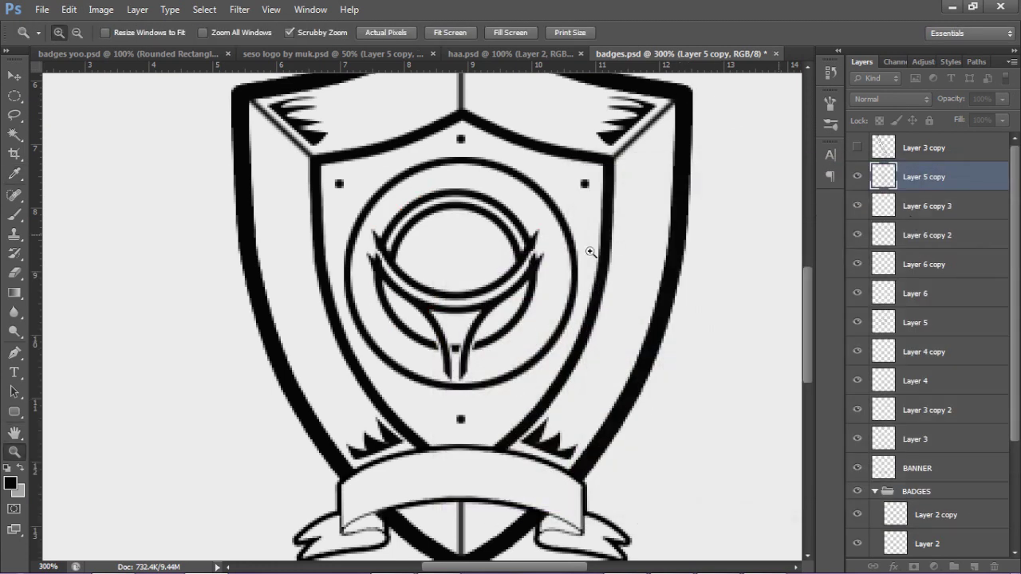
key(v)
scroll(520, 259, up, 1)
key(Up)
key(Up)
key(Up)
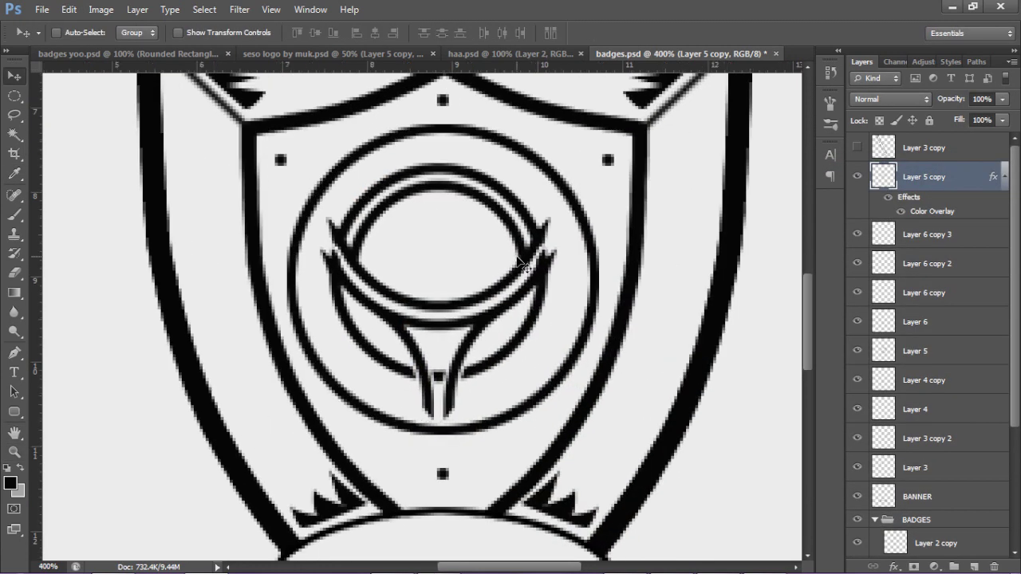
key(Right)
key(Right)
key(Right)
key(Down)
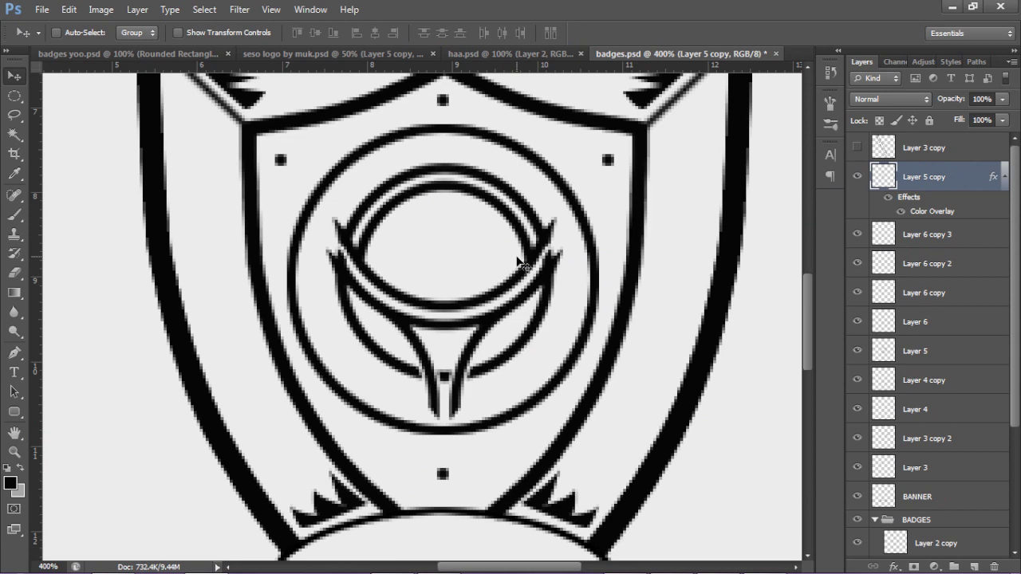
Show the hidden diagonal outline on Layer 3 copy over the shield and select that layer.
scroll(520, 259, down, 2)
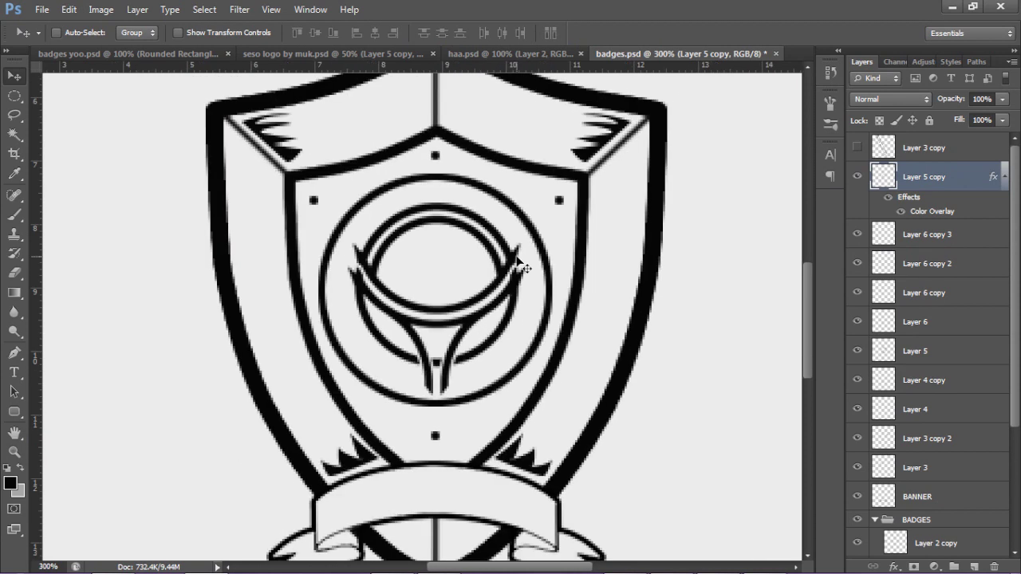
key(ctrl+r)
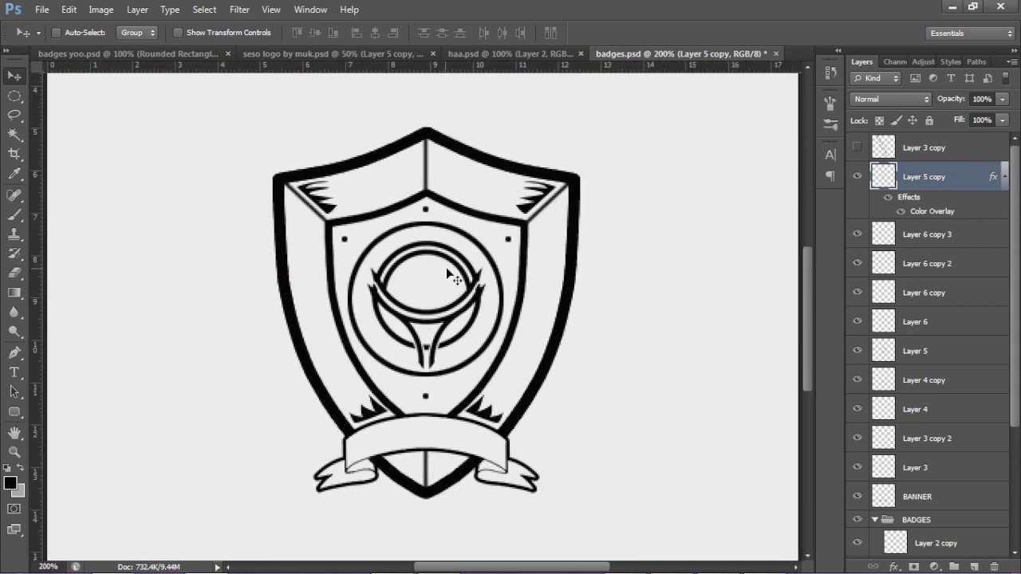
click(855, 149)
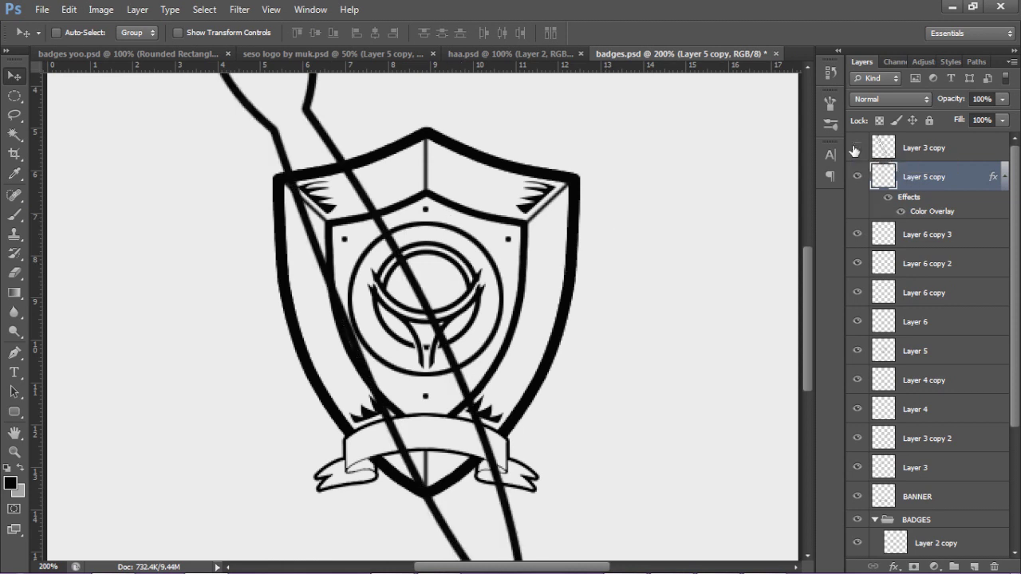
click(855, 148)
click(855, 149)
click(924, 149)
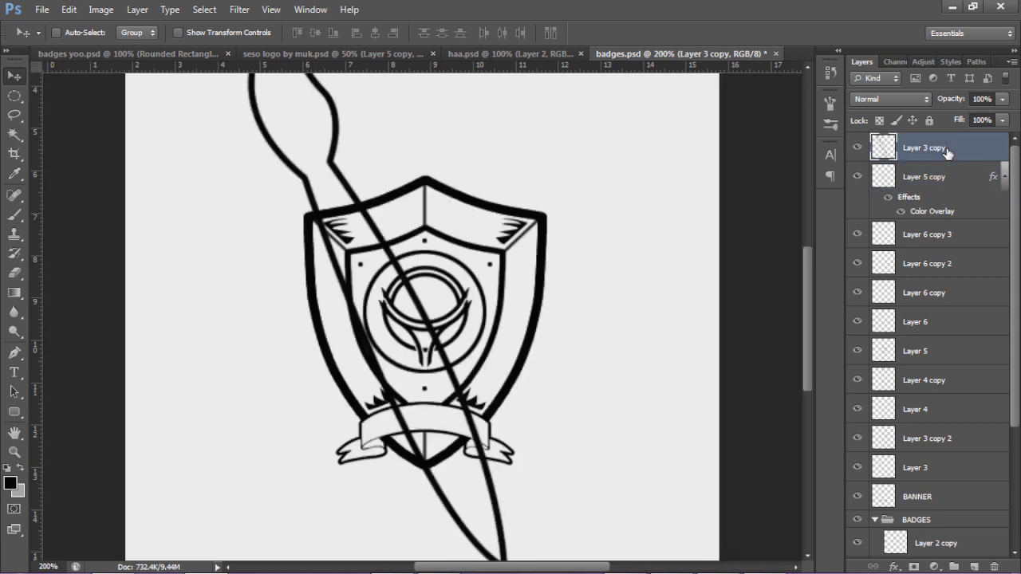
Scale the diagonal paintbrush outline to about 49%, rotate it about -16.3° and place it across the shield's lower-left side.
key(ctrl+minus)
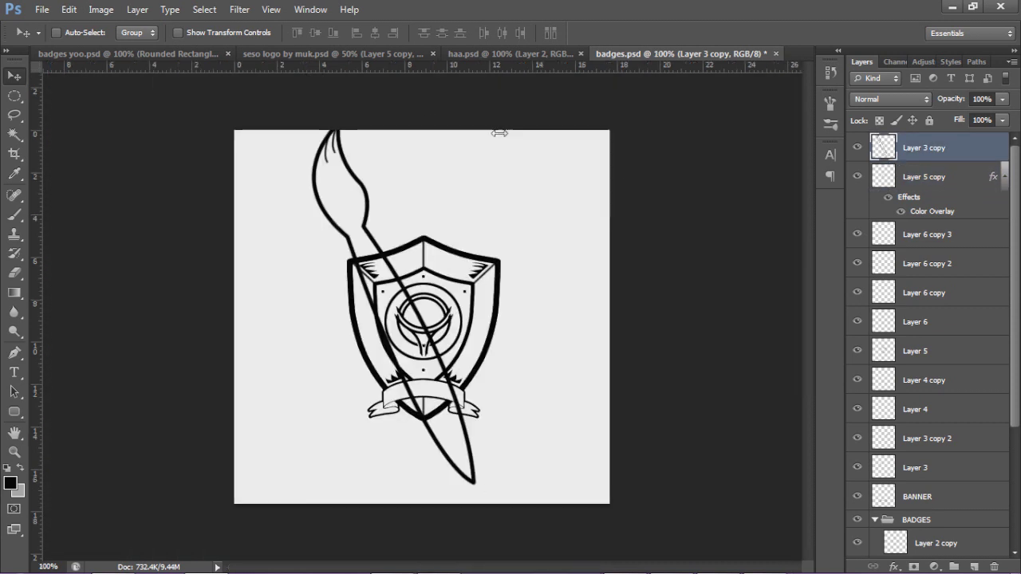
key(ctrl+t)
drag(477, 121, 412, 305)
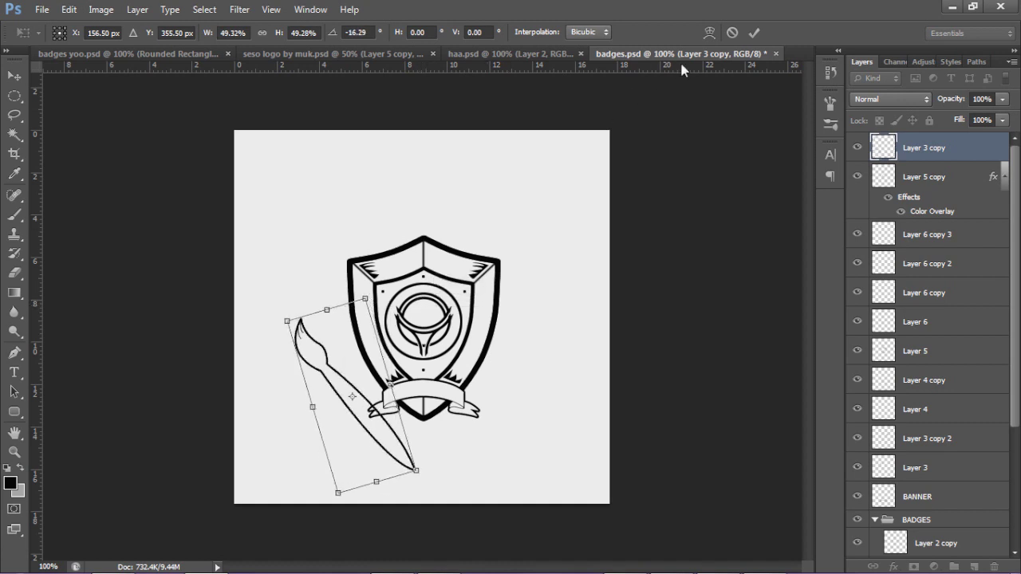
click(754, 33)
drag(515, 296, 529, 264)
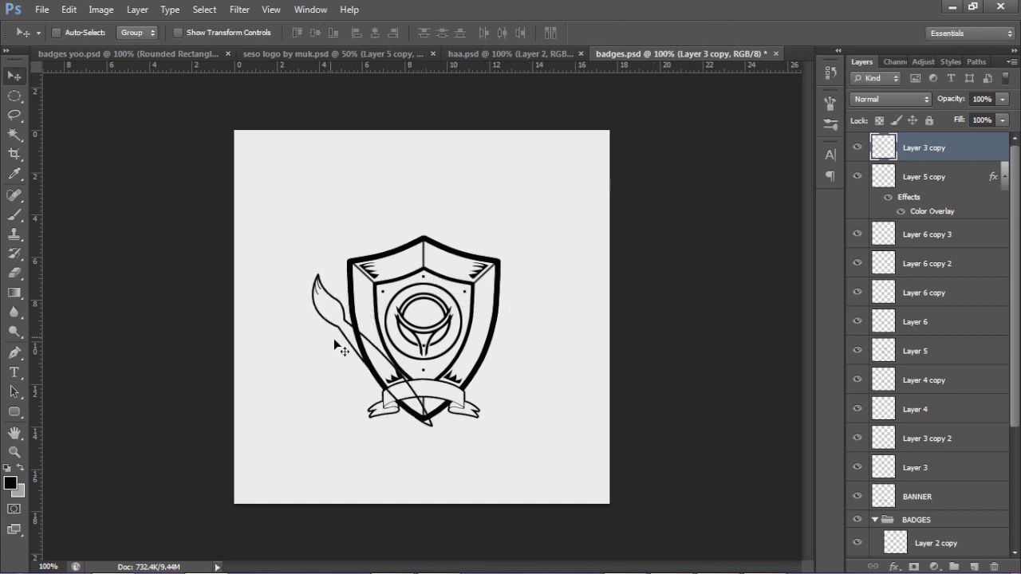
Erase the paintbrush outline where it overlaps the shield with a 9 px eraser, and delete the Layer 3 copy layer.
key(z)
click(380, 361)
key(w)
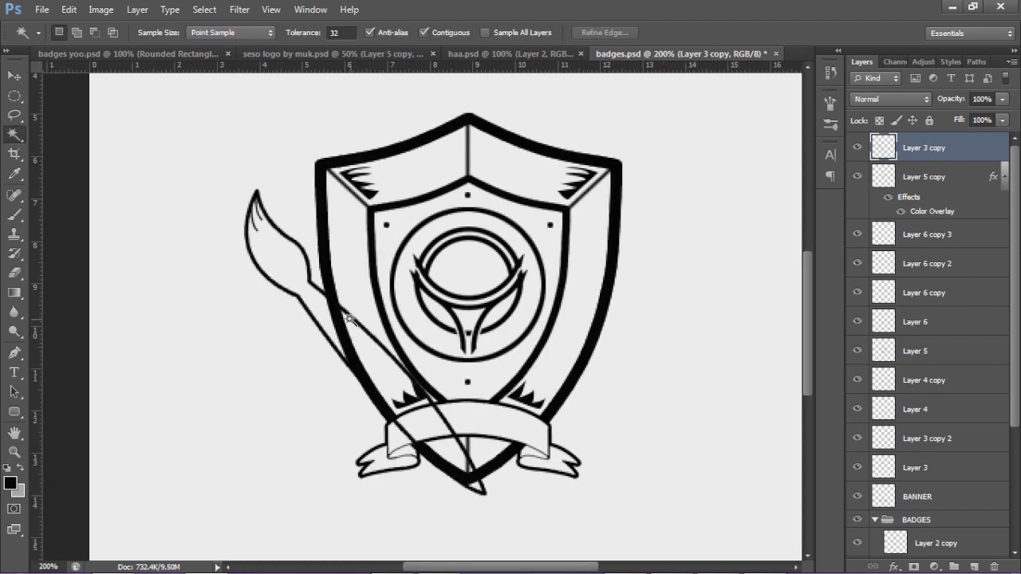
key(e)
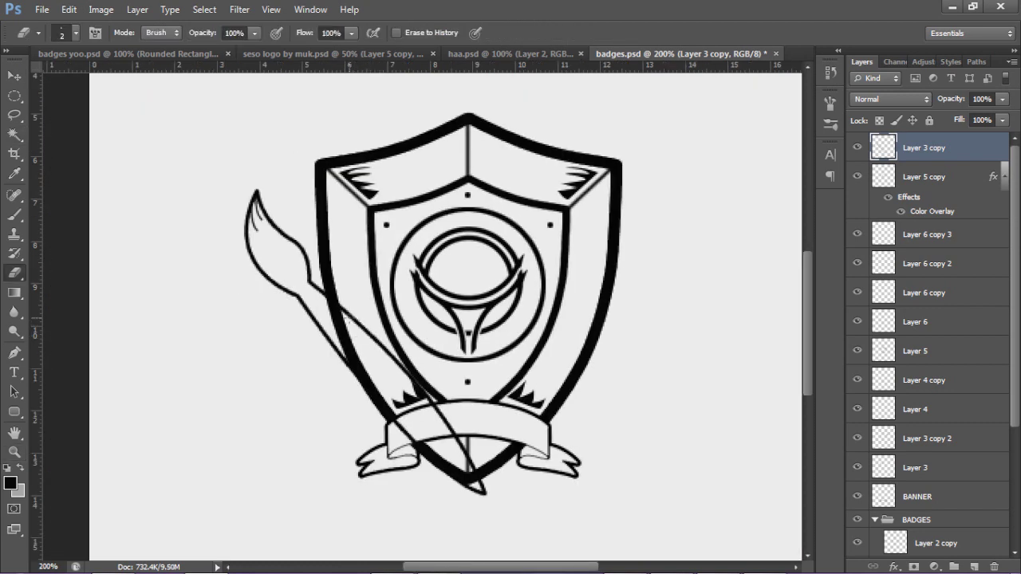
alt+right_click(363, 321)
mouse_move(341, 307)
mouse_down()
mouse_move(390, 353)
mouse_move(454, 445)
mouse_move(437, 407)
mouse_move(473, 463)
mouse_up()
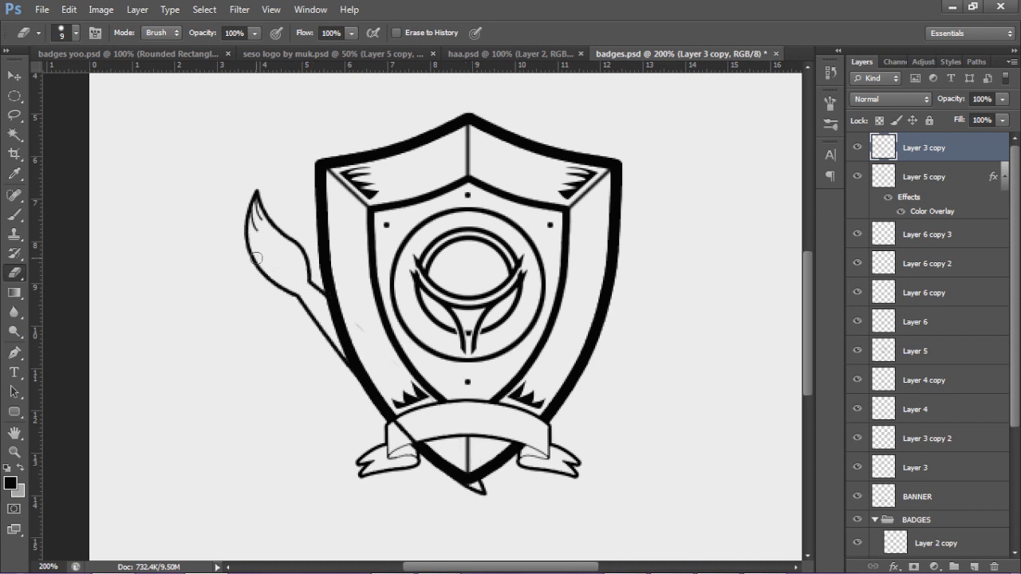
key(Delete)
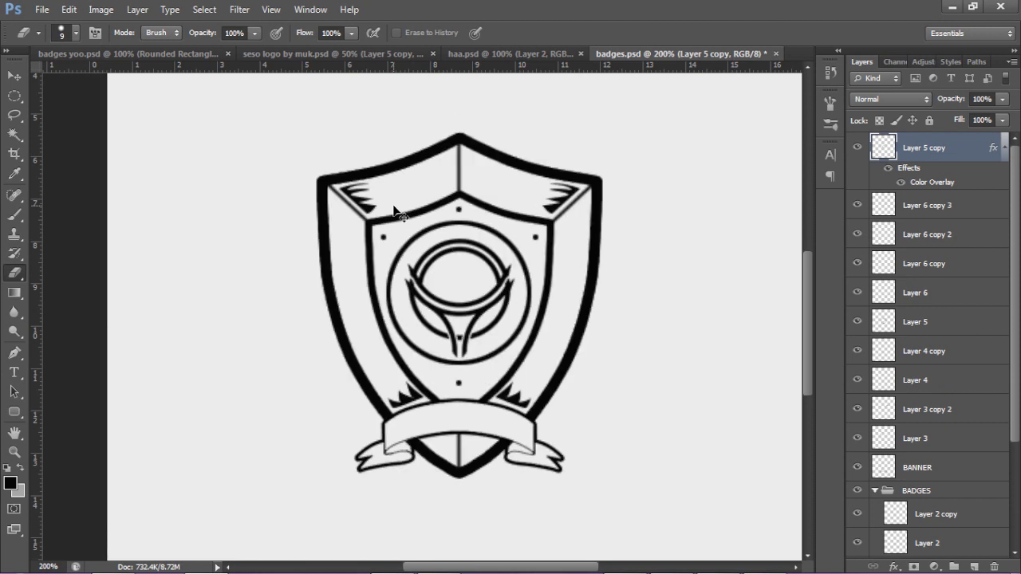
Add the text SESOHQ in capitals on the banner, using Chaparral Pro bold italic at 24 pt.
key(ctrl+minus)
key(t)
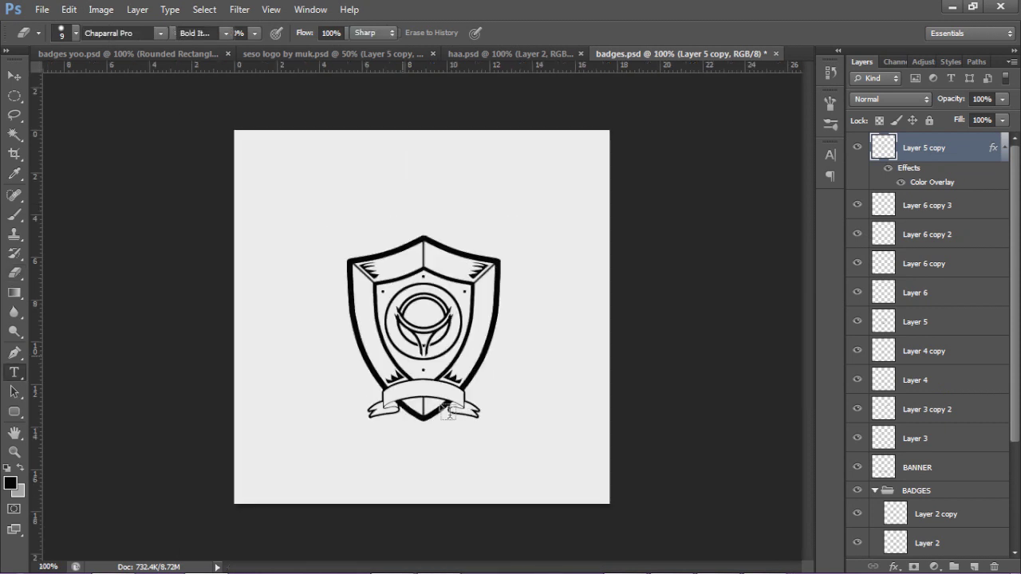
click(422, 397)
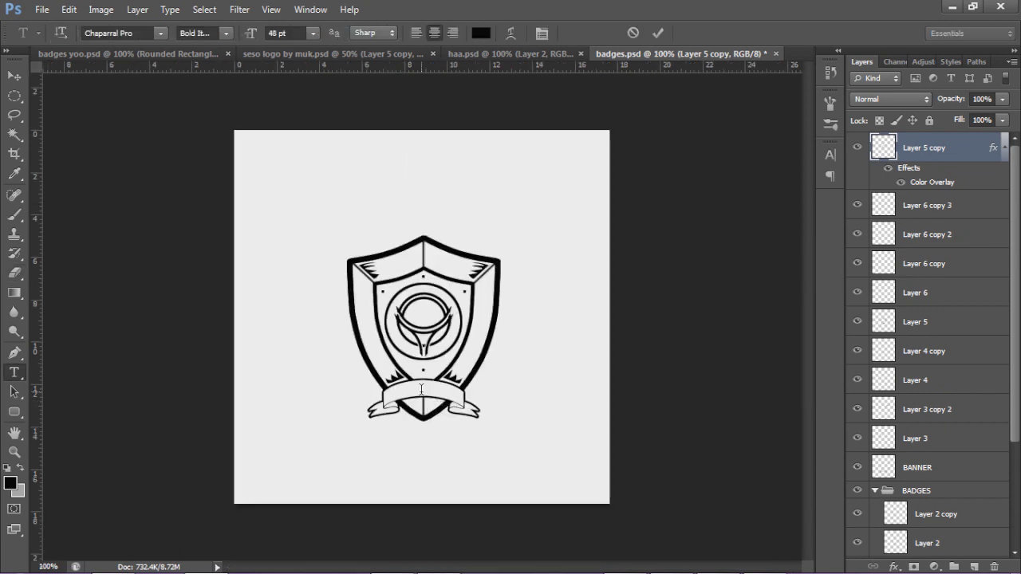
click(313, 33)
click(307, 212)
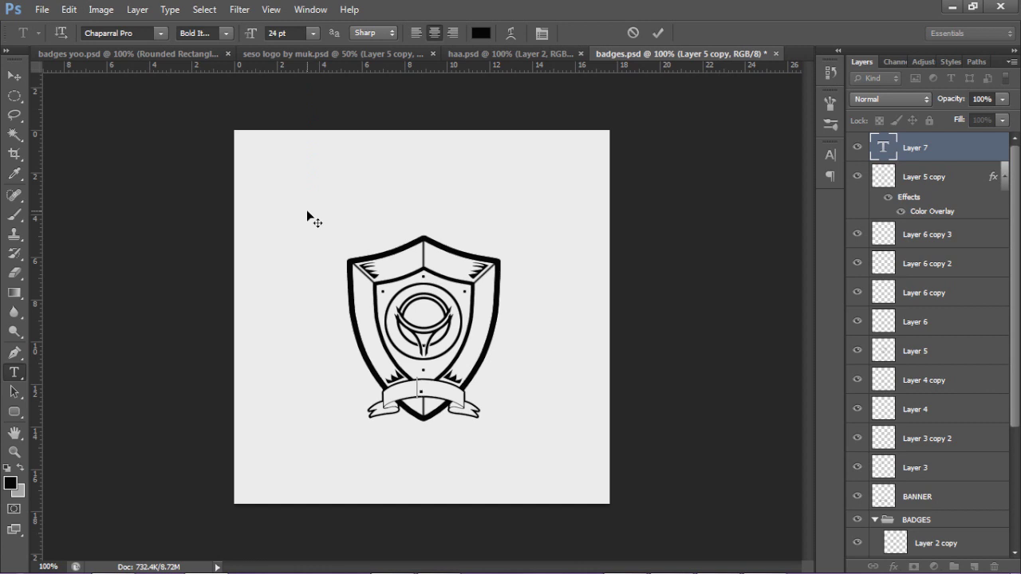
text(sesoha)
key(ctrl+a)
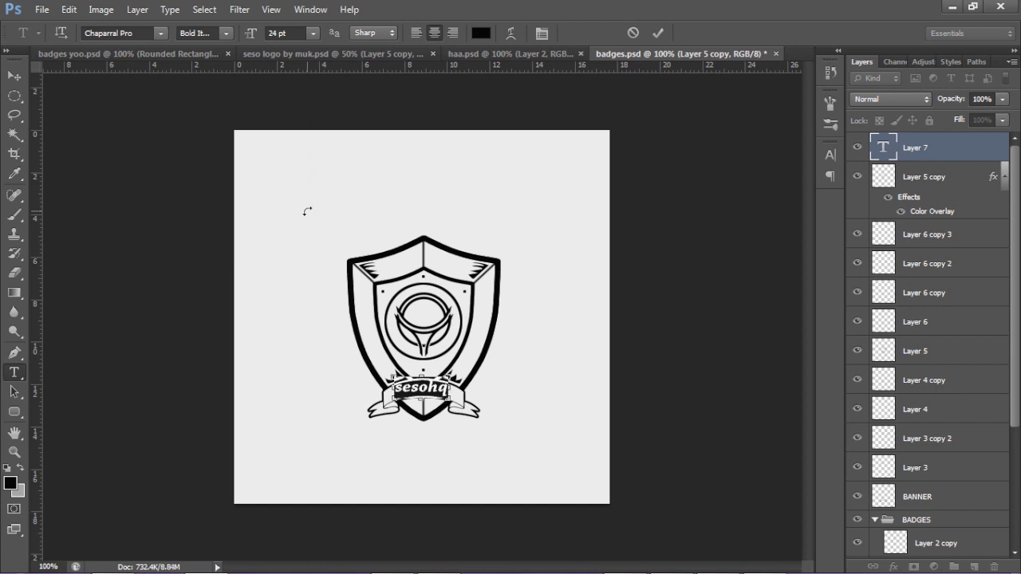
text(ses)
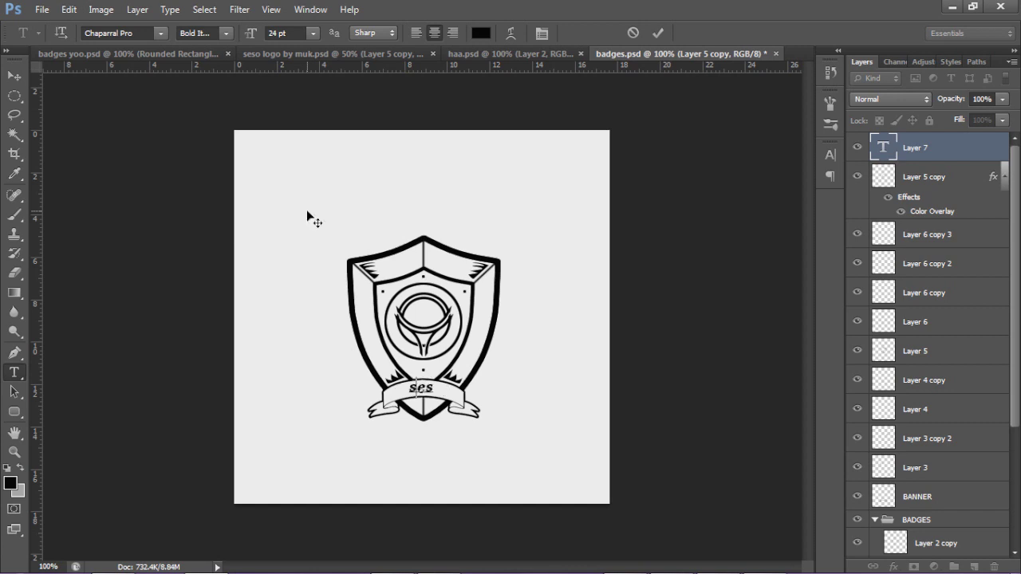
key(ctrl+z)
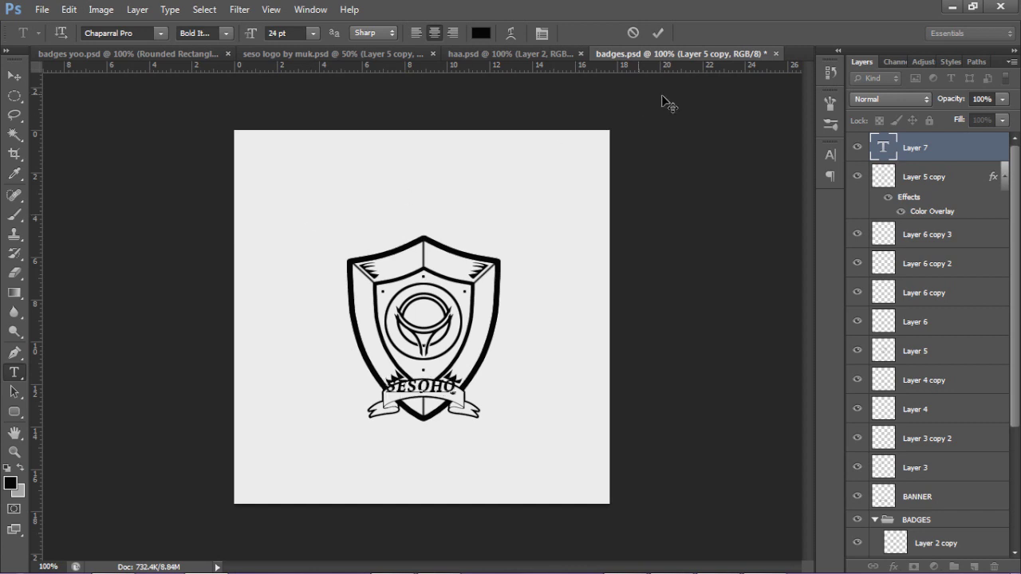
click(657, 33)
Scale the SESOHQ text down so that its height fits inside the banner.
key(v)
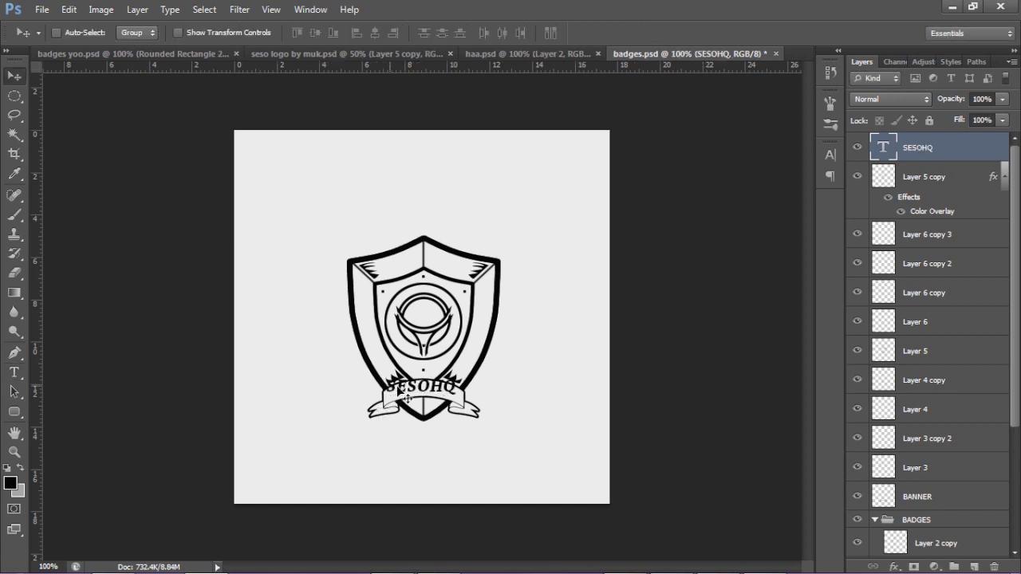
key(z)
drag(437, 397, 435, 392)
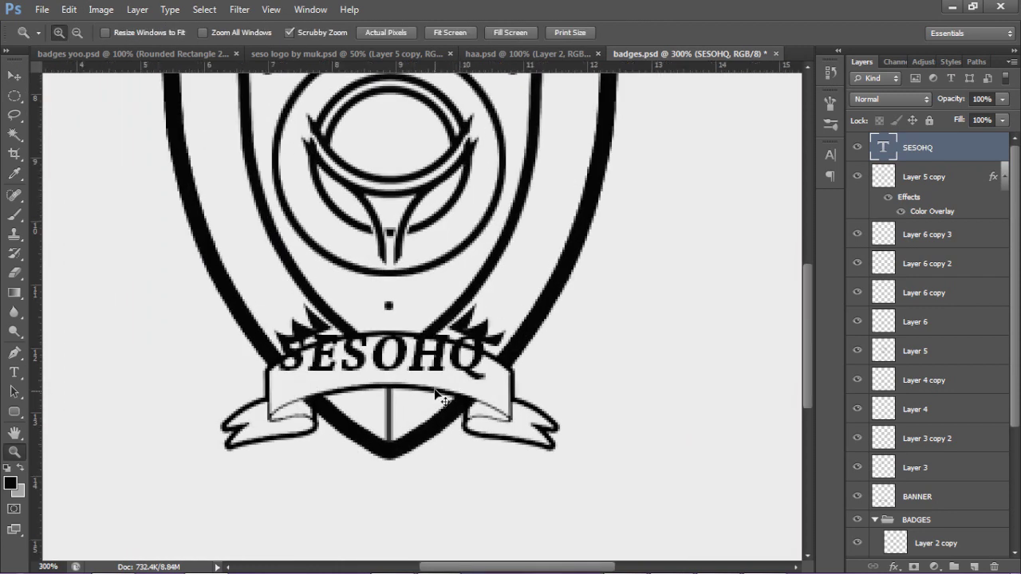
key(ctrl+t)
drag(485, 329, 417, 349)
click(753, 33)
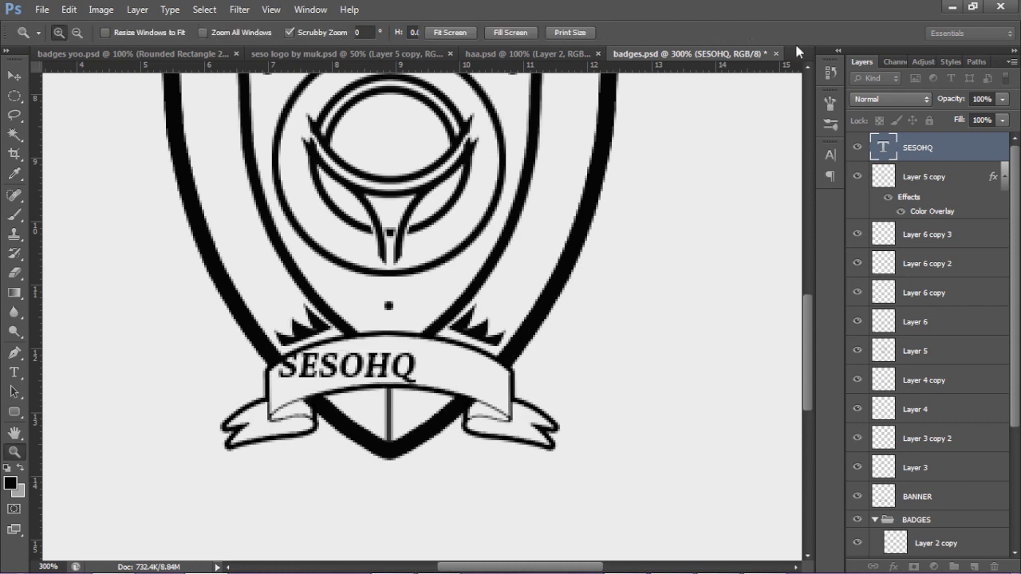
Rasterize the SESOHQ text layer and centre the lettering on the banner.
right_click(956, 150)
click(807, 229)
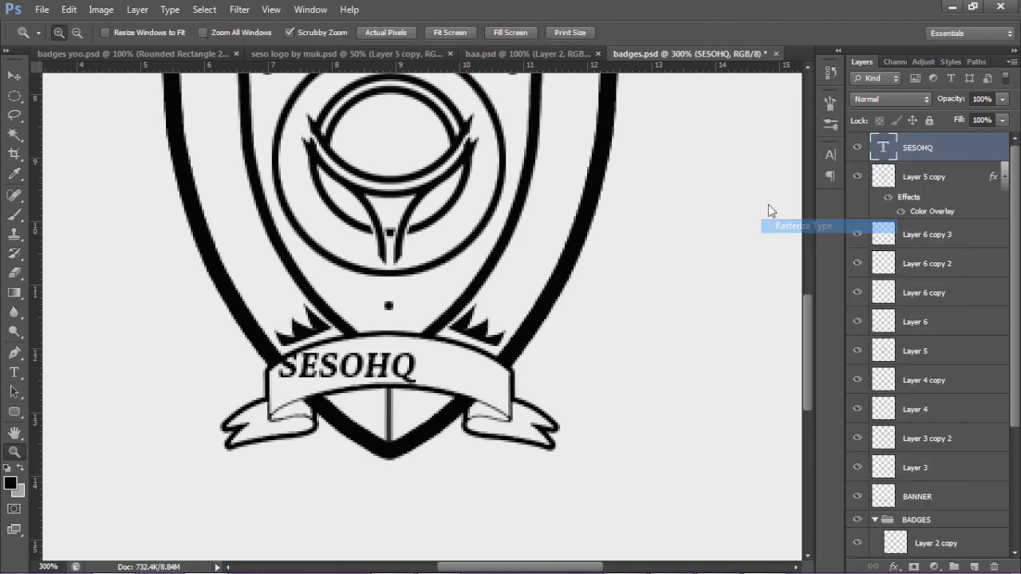
key(v)
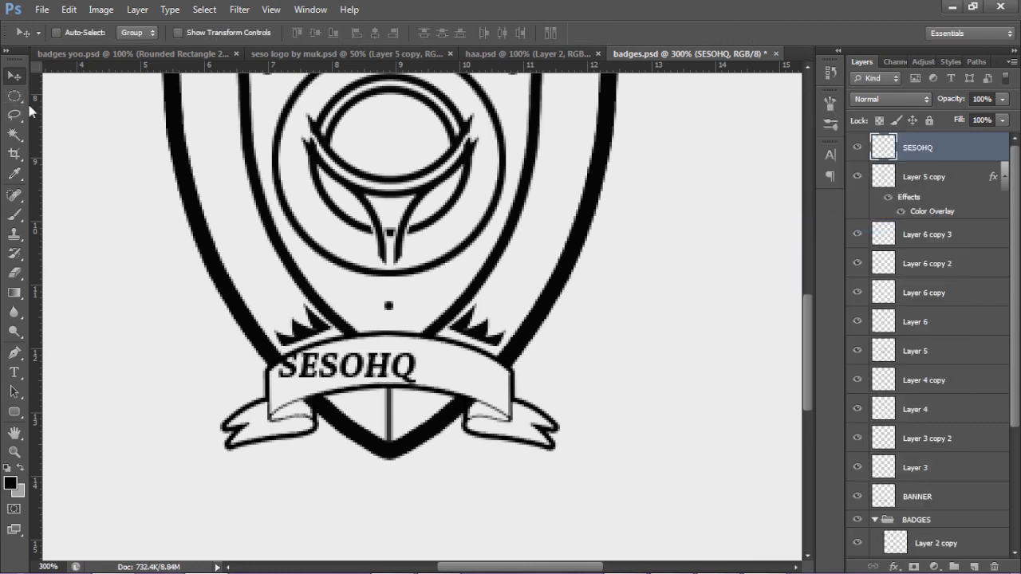
right_click(19, 99)
click(64, 94)
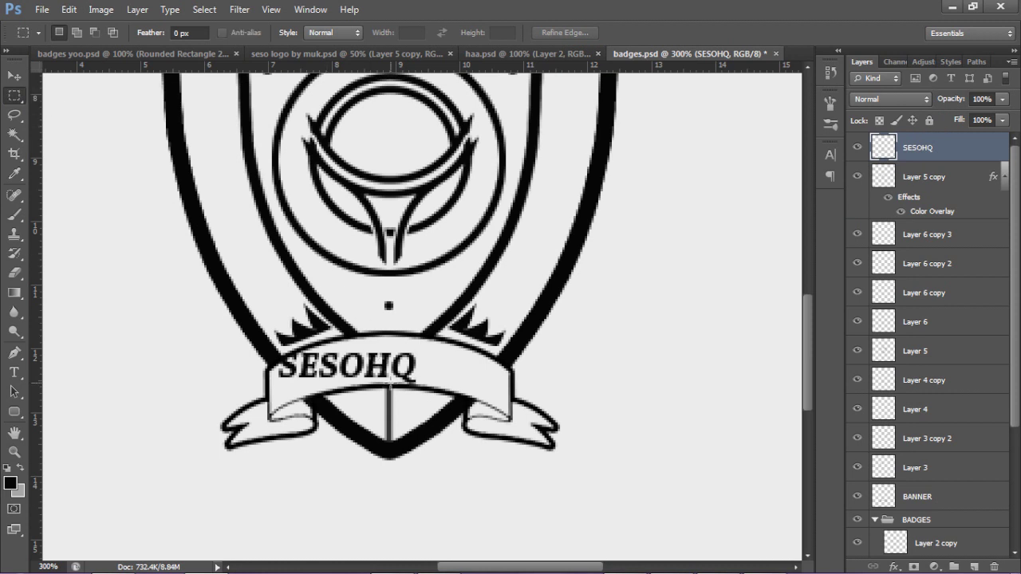
key(v)
drag(358, 367, 396, 363)
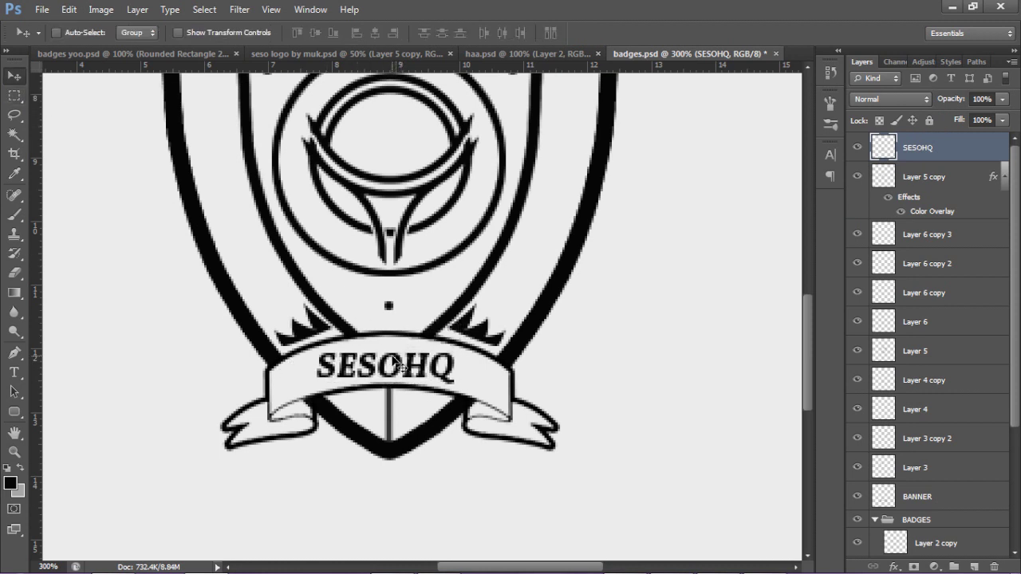
Warp the SESOHQ lettering with the Arch style, reducing the bend to follow the banner's curve.
key(ctrl+t)
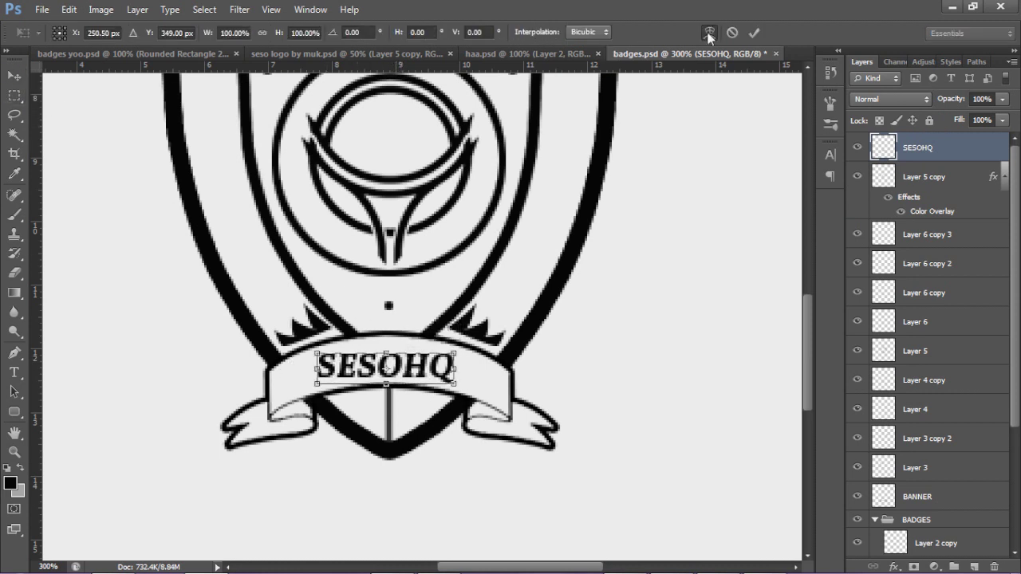
click(709, 34)
click(148, 33)
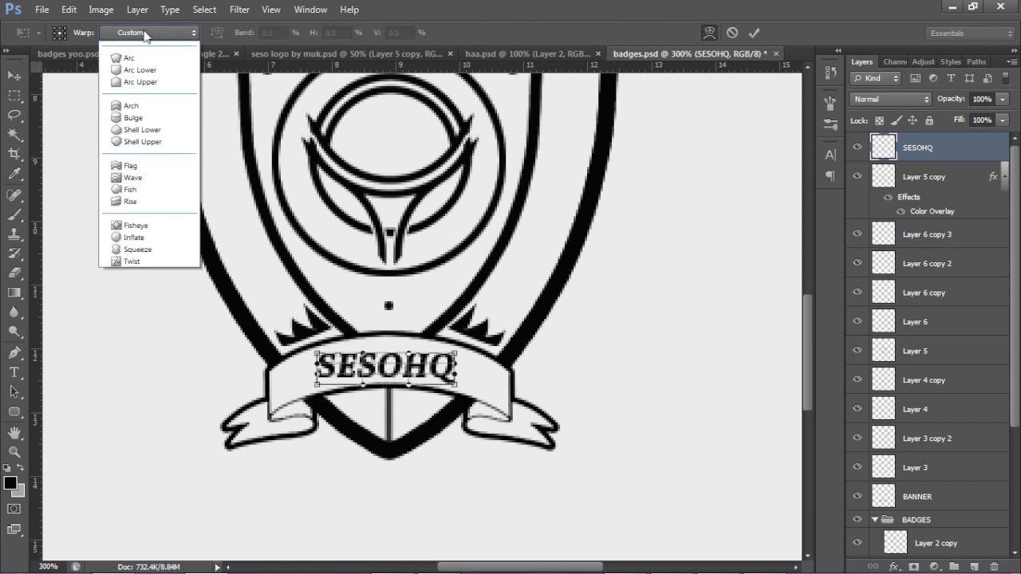
click(129, 144)
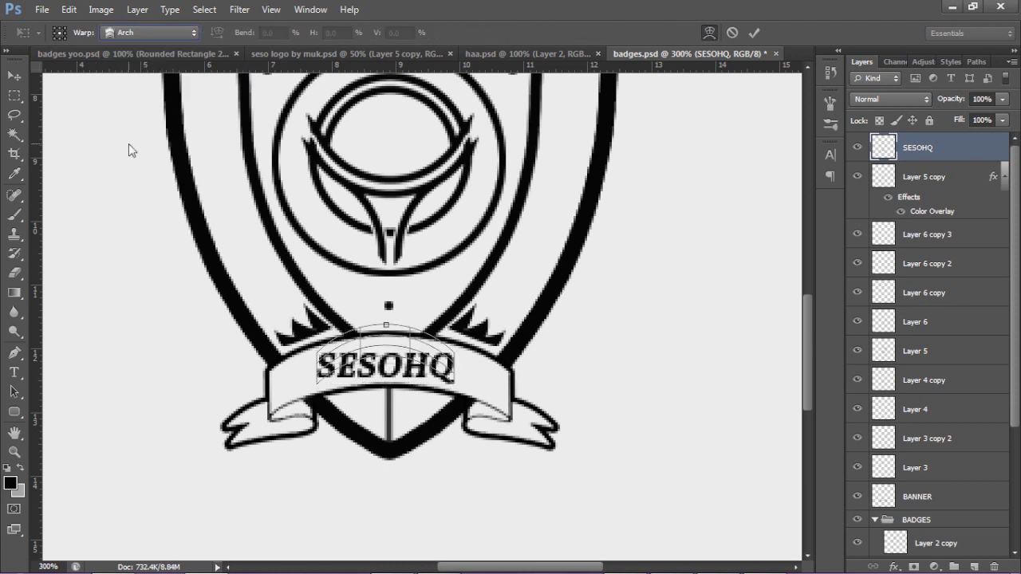
drag(386, 326, 392, 359)
key(Return)
scroll(392, 361, down, 5)
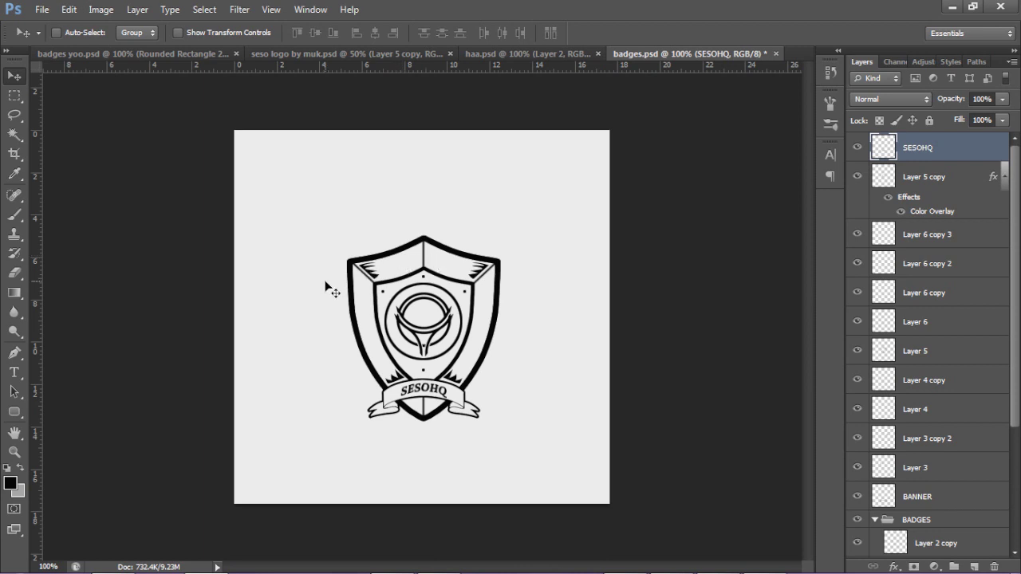
key(z)
key(ctrl+plus)
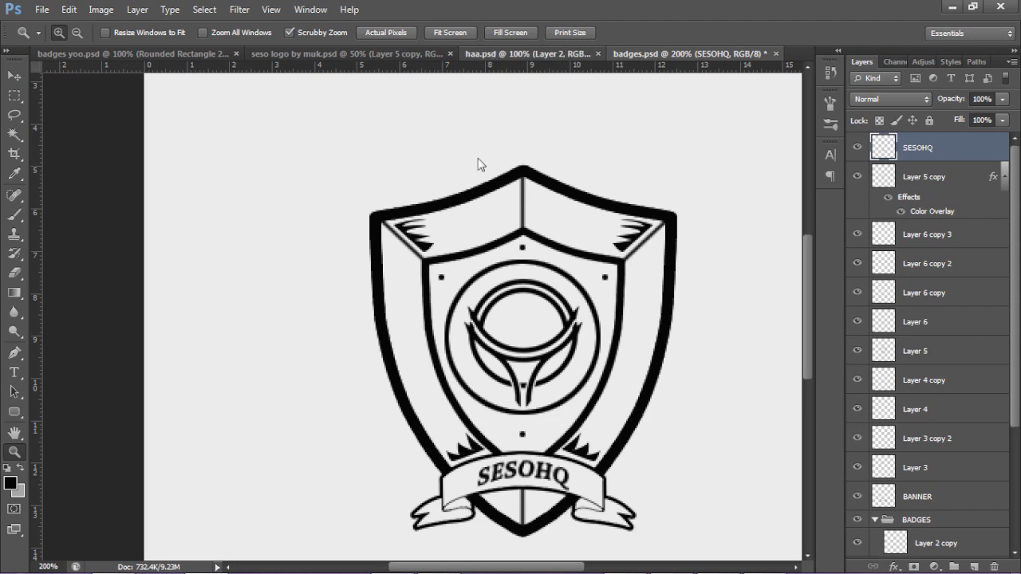
click(510, 53)
click(683, 58)
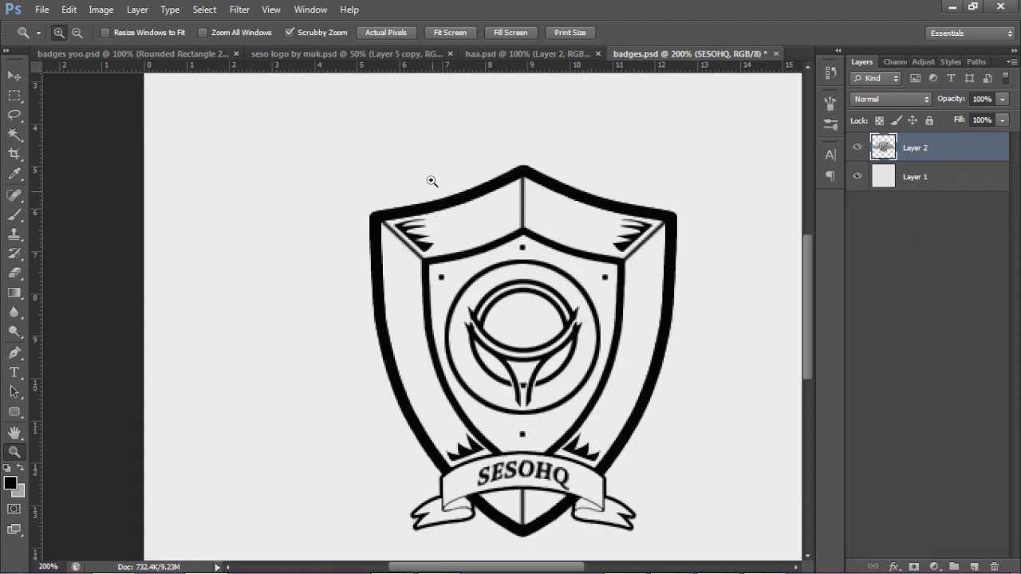
key(p)
click(381, 222)
drag(452, 476, 392, 389)
right_click(488, 322)
click(533, 41)
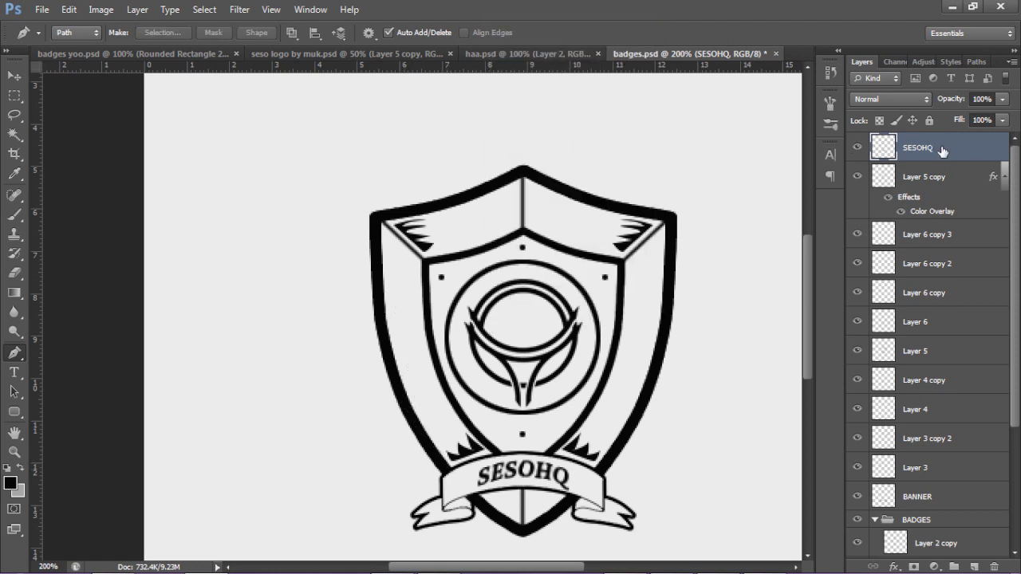
Group all the layers from SESOHQ down to BADGE, undoing a trial merge of them first.
scroll(947, 160, down, 3)
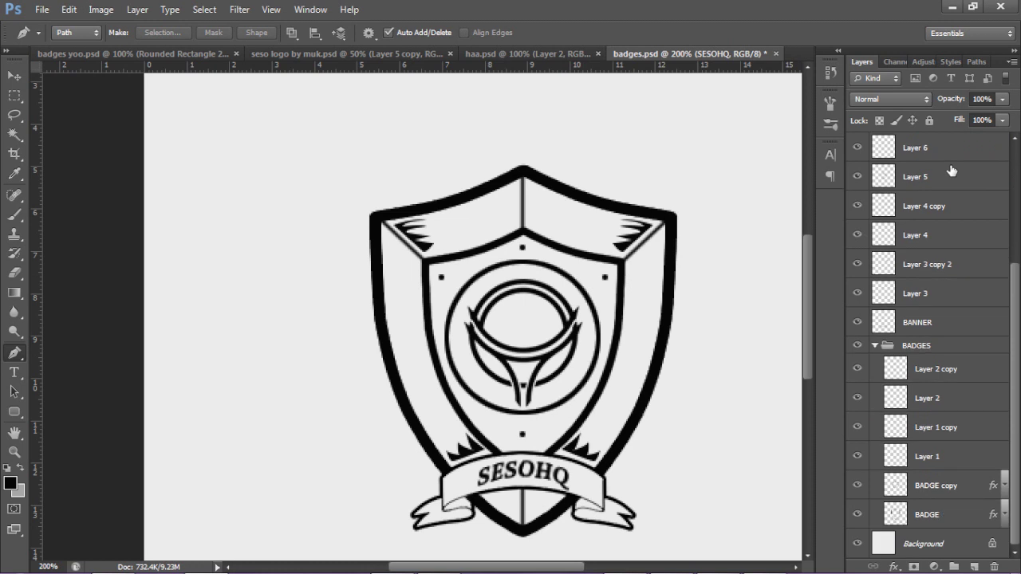
shift+click(941, 516)
key(ctrl+e)
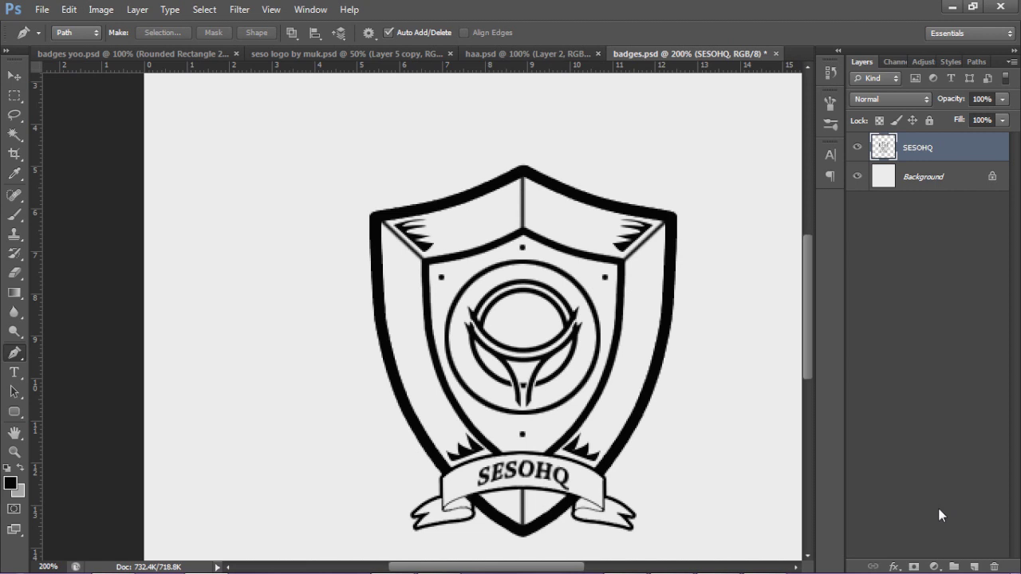
key(ctrl+z)
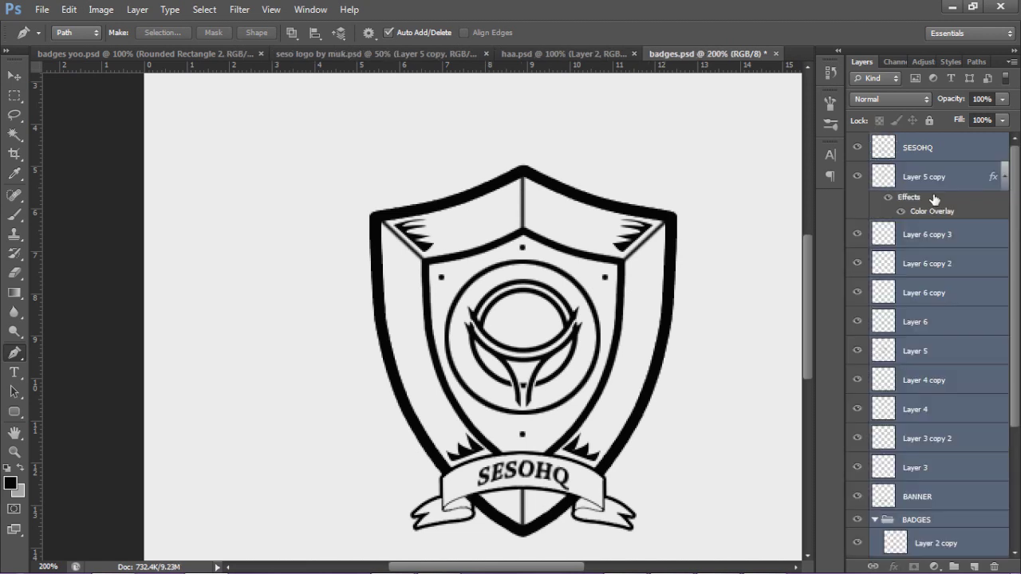
key(ctrl+g)
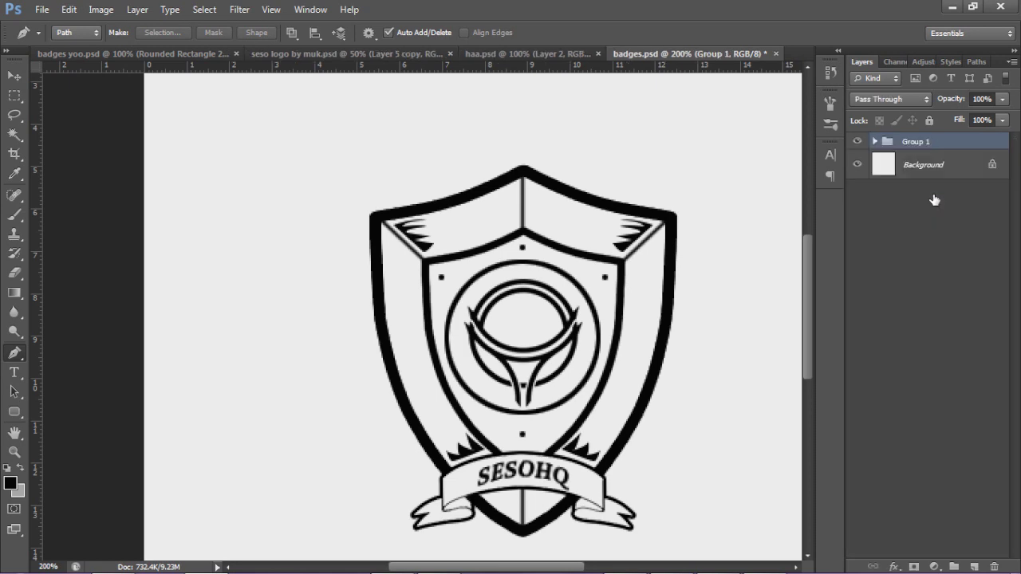
Duplicate Group 1 with the original hidden, and merge the copy into a single layer.
right_click(933, 142)
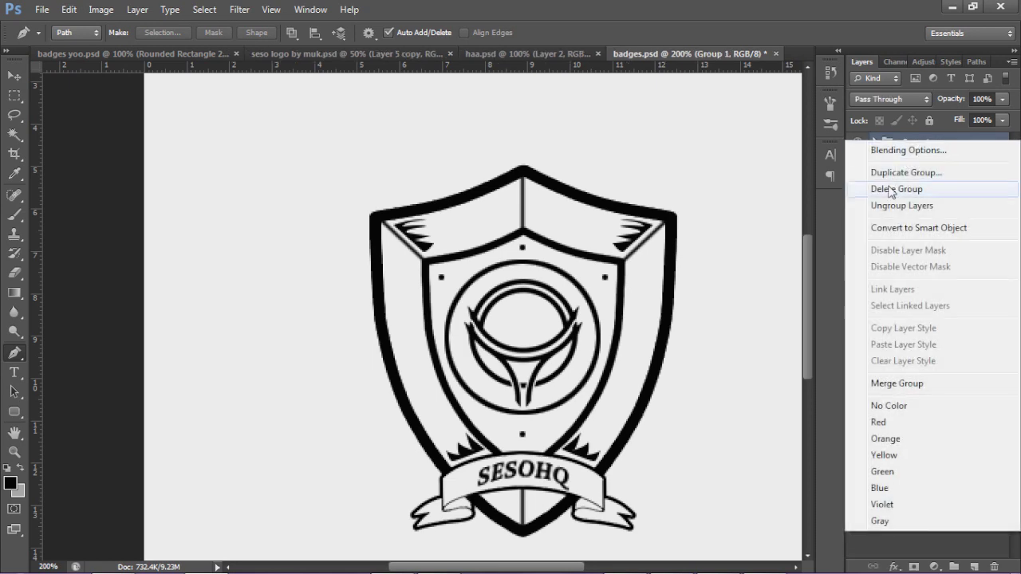
click(907, 173)
click(645, 167)
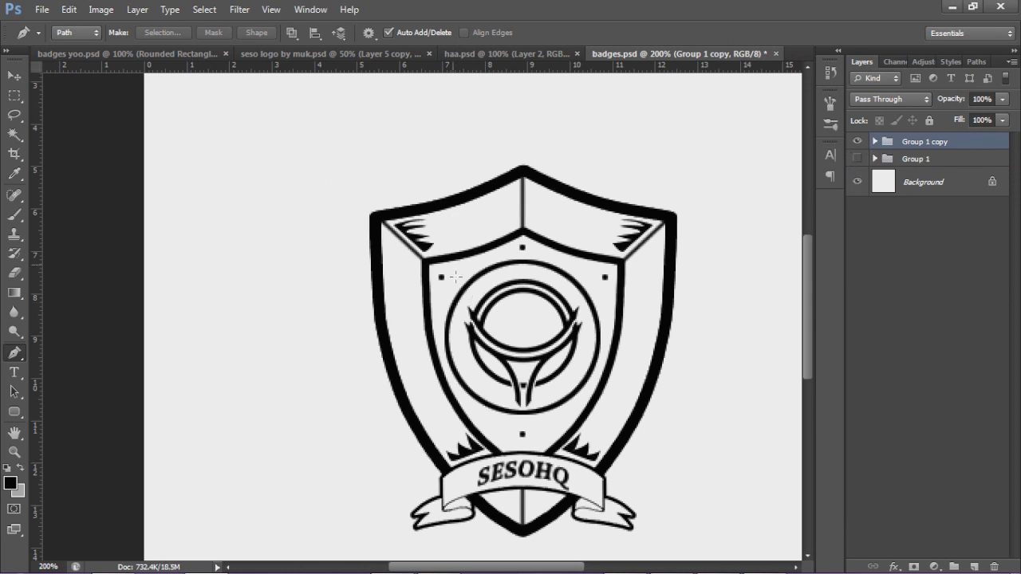
key(ctrl+e)
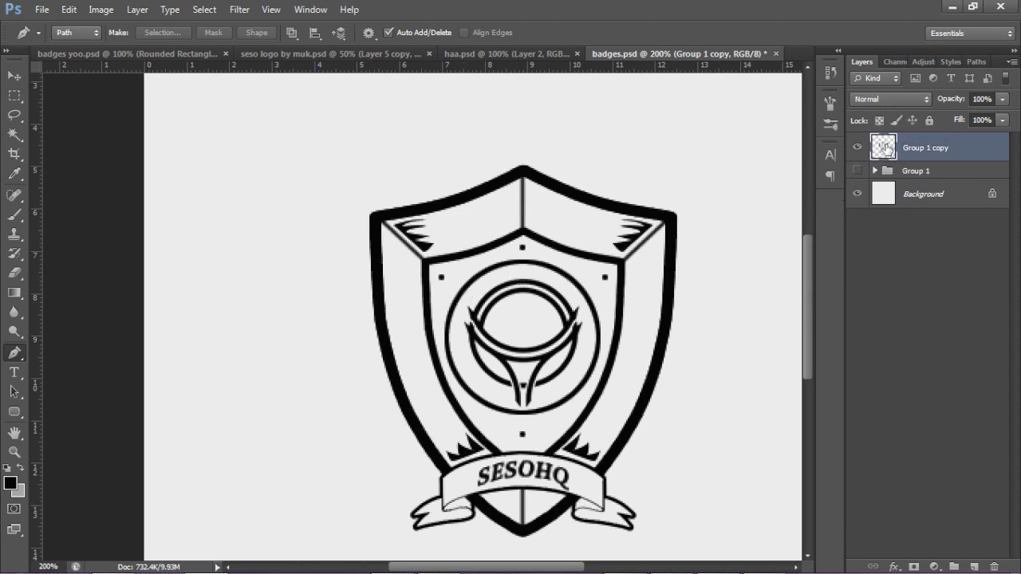
Move the merged badge slightly up and to the right on the canvas.
key(v)
drag(806, 254, 807, 258)
drag(682, 293, 662, 261)
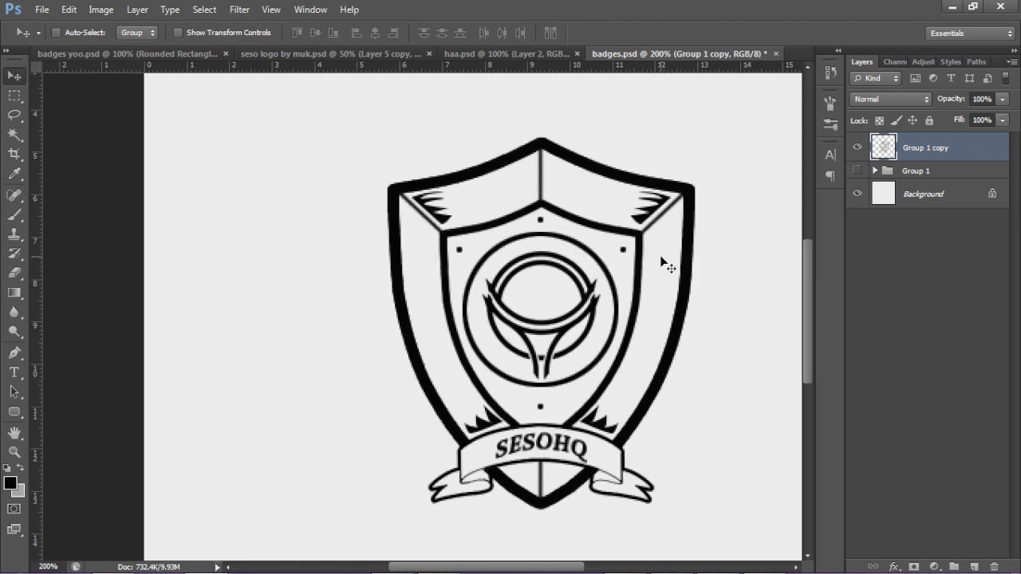
Undo the last badge move and convert the locked Background into a regular layer named Layer 0.
key(ctrl+z)
double_click(984, 194)
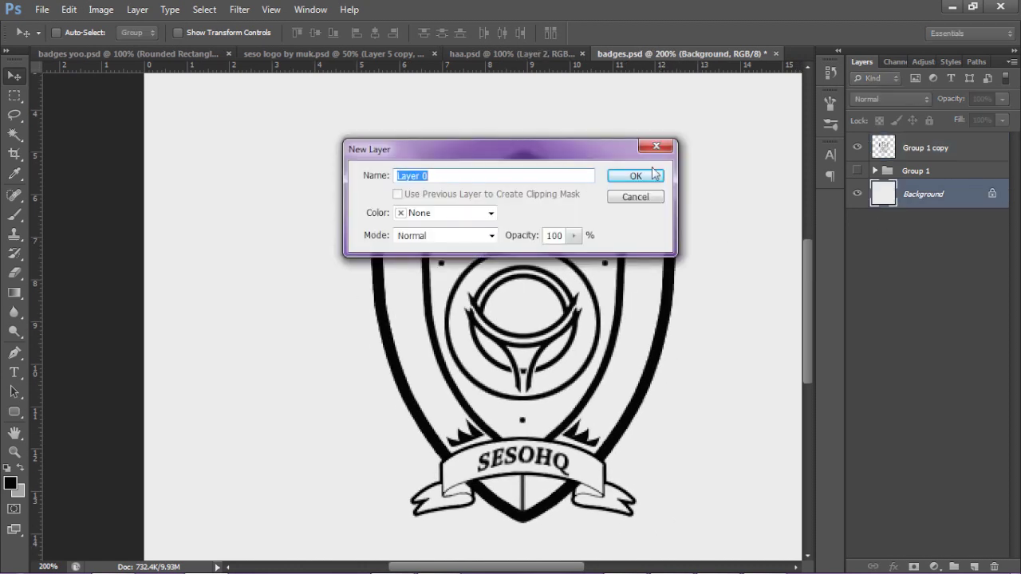
click(652, 175)
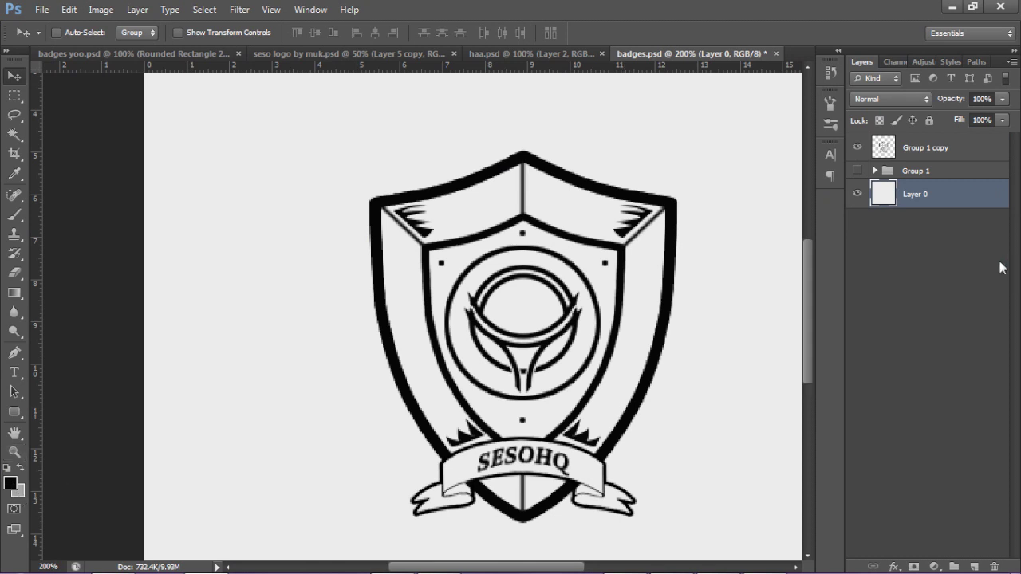
Fill Layer 0 with the grey background colour.
key(ctrl+BackSpace)
key(alt+BackSpace)
key(ctrl+z)
key(ctrl+z)
key(ctrl+z)
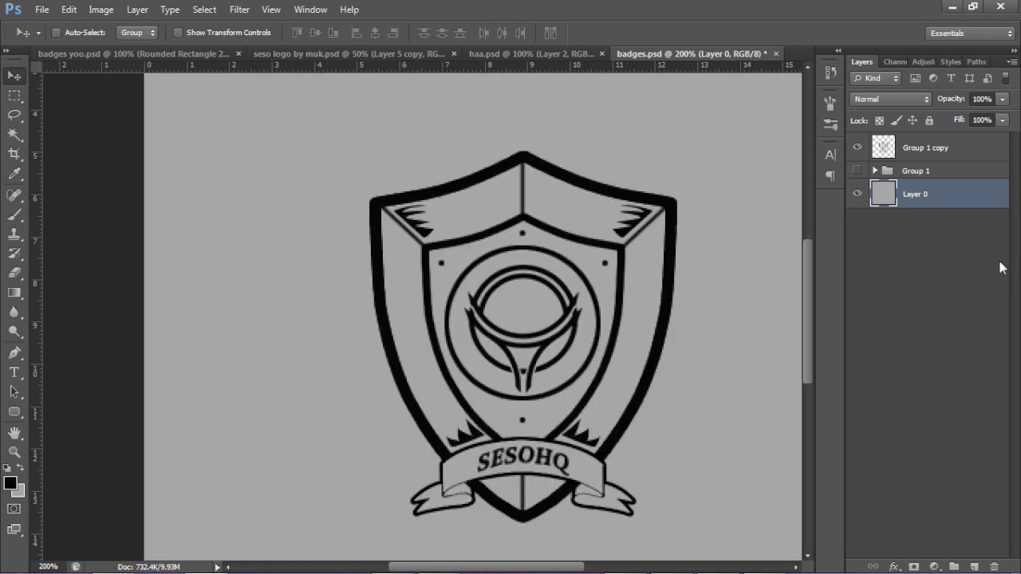
Select the area outside the badge on Group 1 copy with the Magic Wand, and clear it from Layer 0.
click(935, 153)
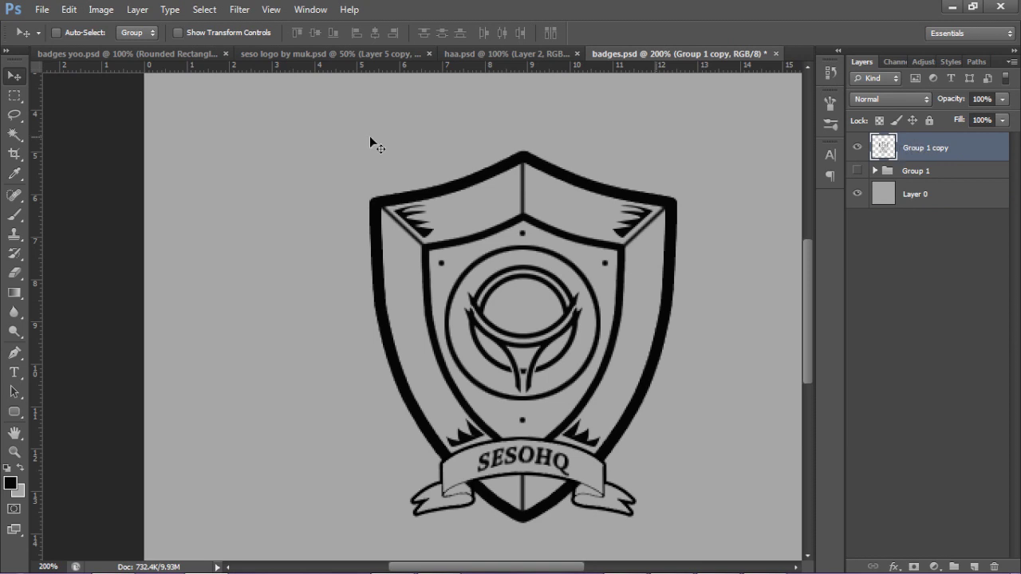
click(16, 137)
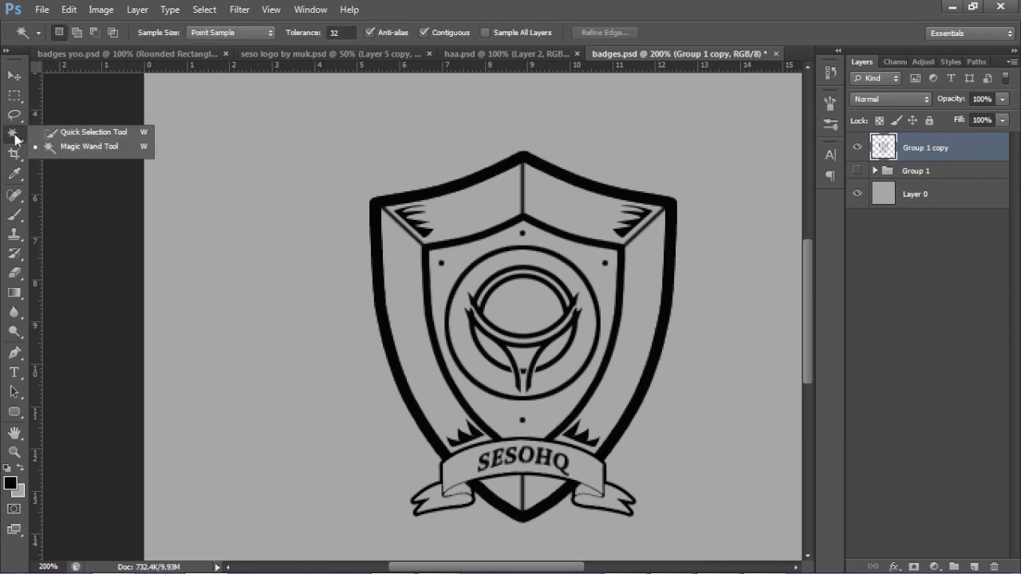
click(86, 151)
click(312, 141)
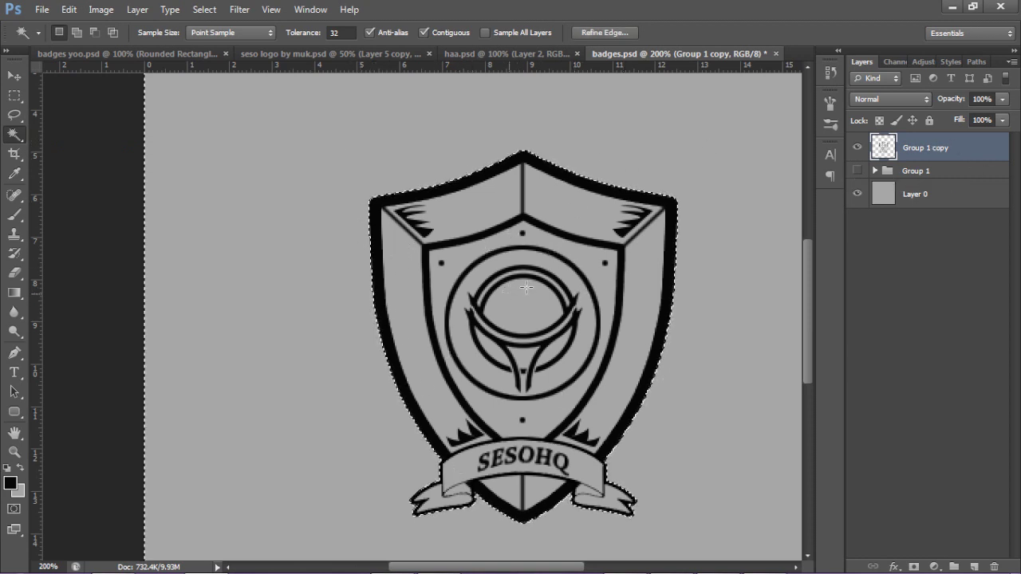
click(943, 202)
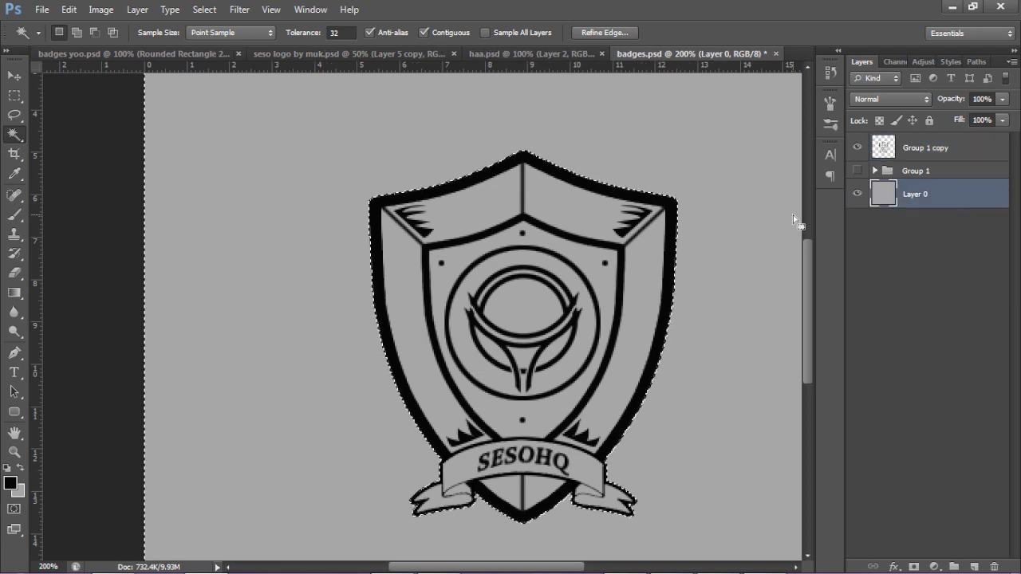
key(Delete)
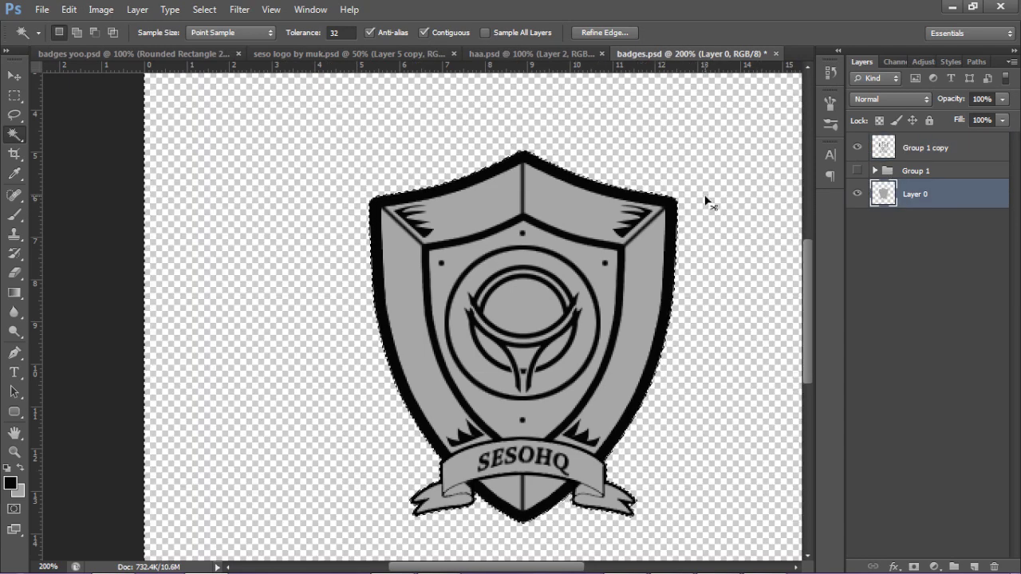
key(ctrl+minus)
key(ctrl+d)
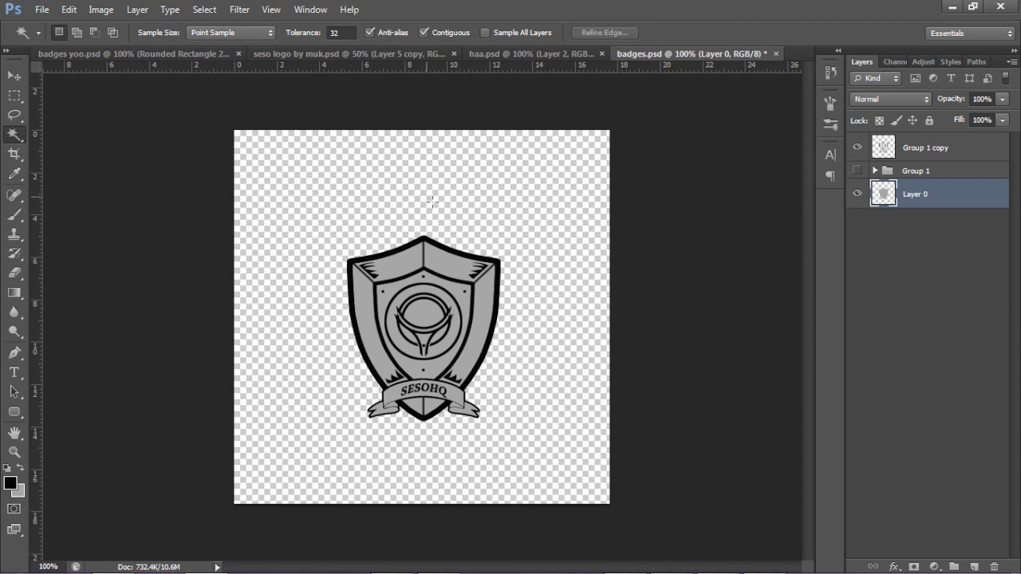
Add a new layer beneath Layer 0 and fill it with a lighter neutral grey as the backdrop.
key(v)
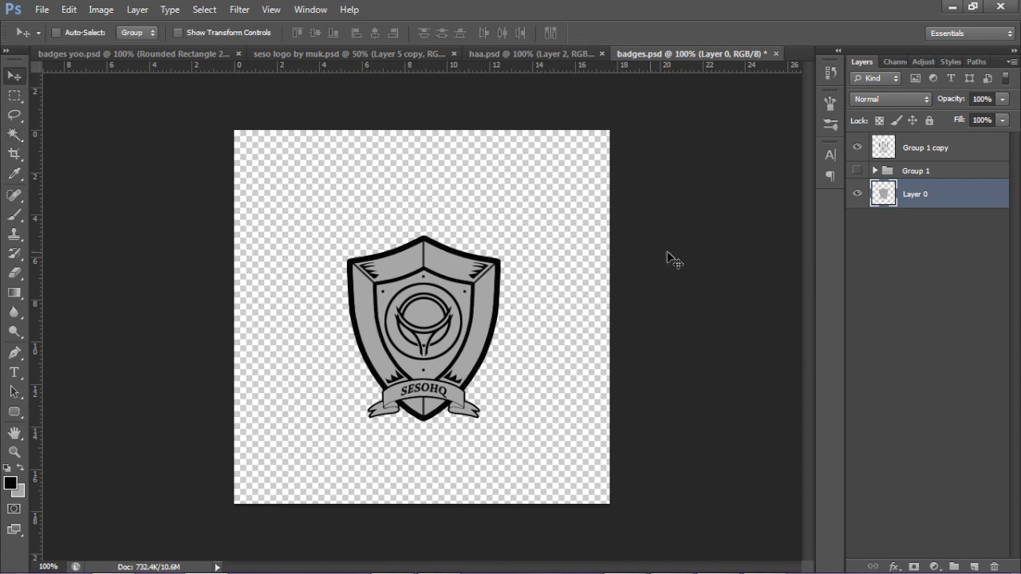
click(973, 564)
drag(936, 200, 934, 254)
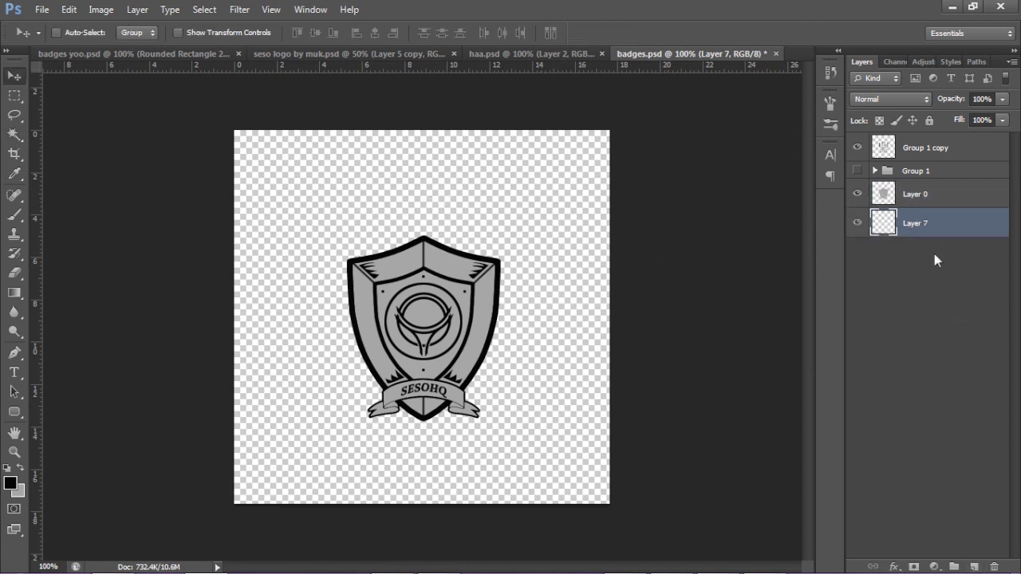
click(18, 491)
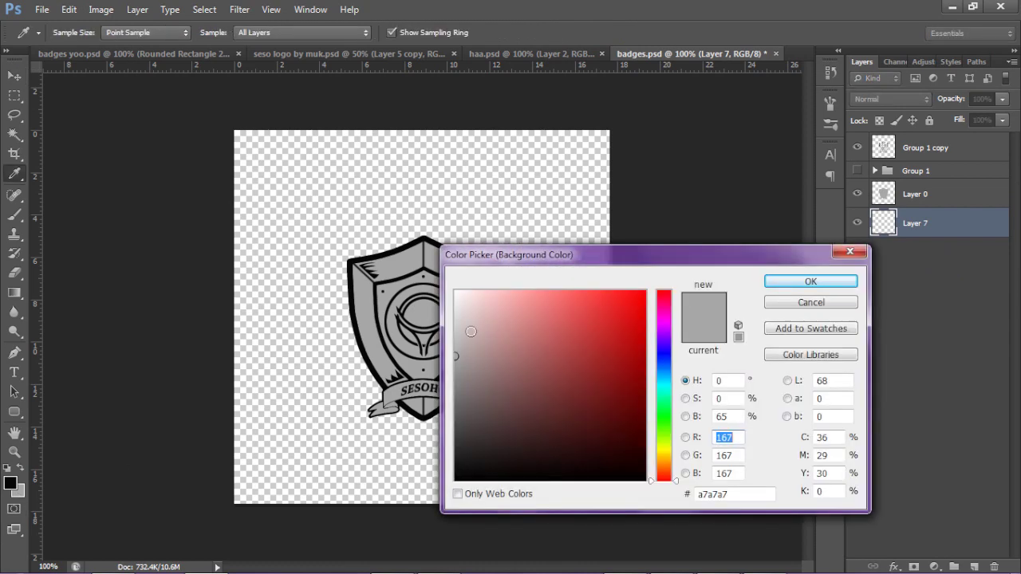
drag(463, 327, 444, 327)
key(Return)
key(ctrl+BackSpace)
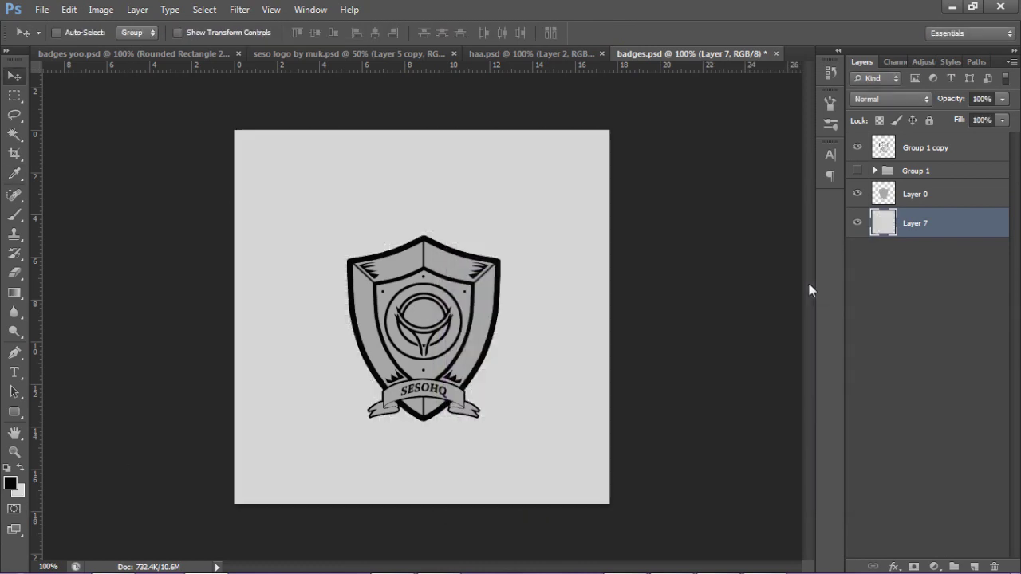
Merge Layer 0 with Group 1 copy and shift the merged badge slightly right and down.
click(413, 338)
click(946, 199)
ctrl+click(917, 148)
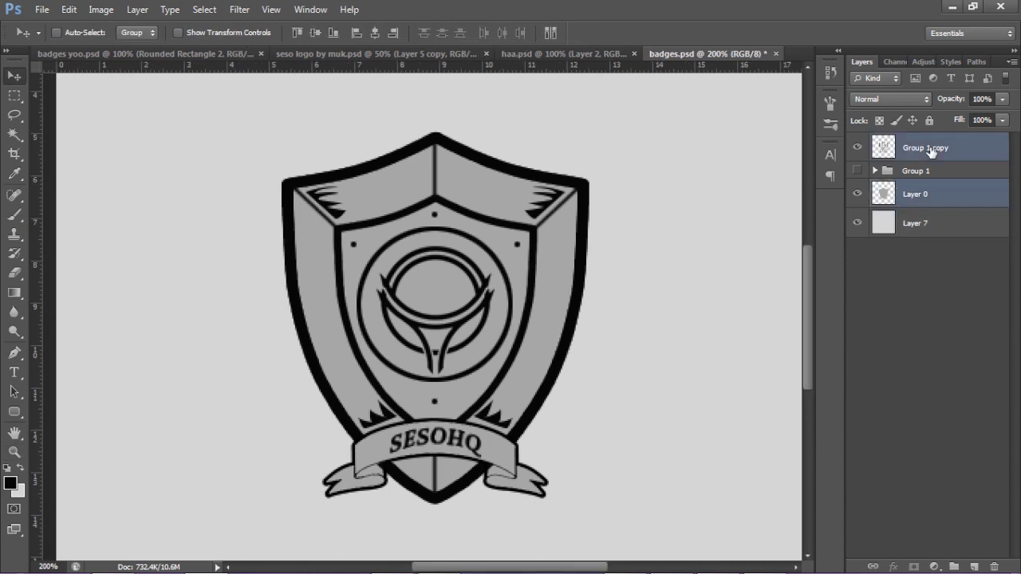
key(ctrl+e)
mouse_move(503, 306)
mouse_down()
mouse_move(591, 337)
mouse_move(509, 317)
mouse_up()
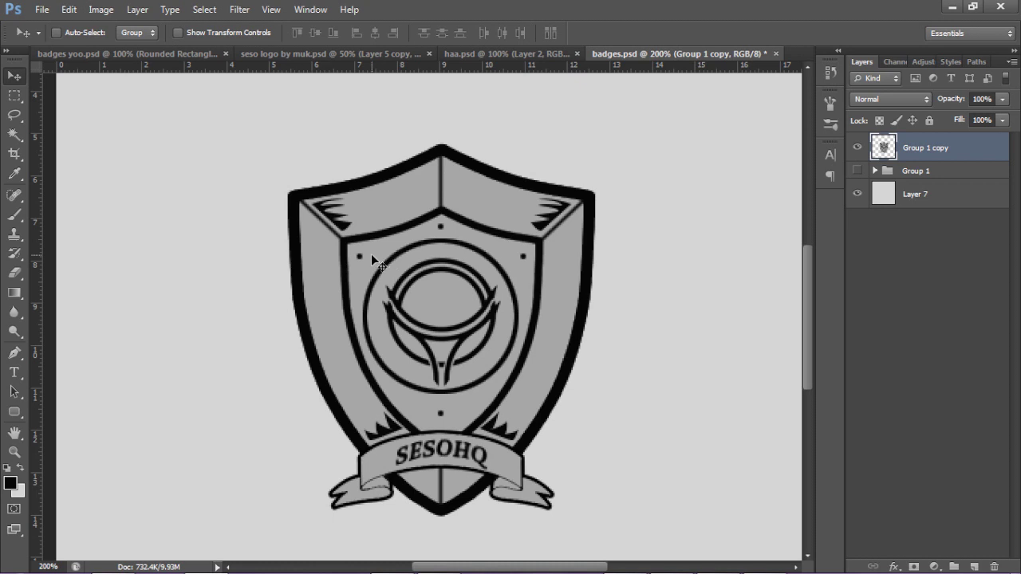
drag(371, 267, 385, 262)
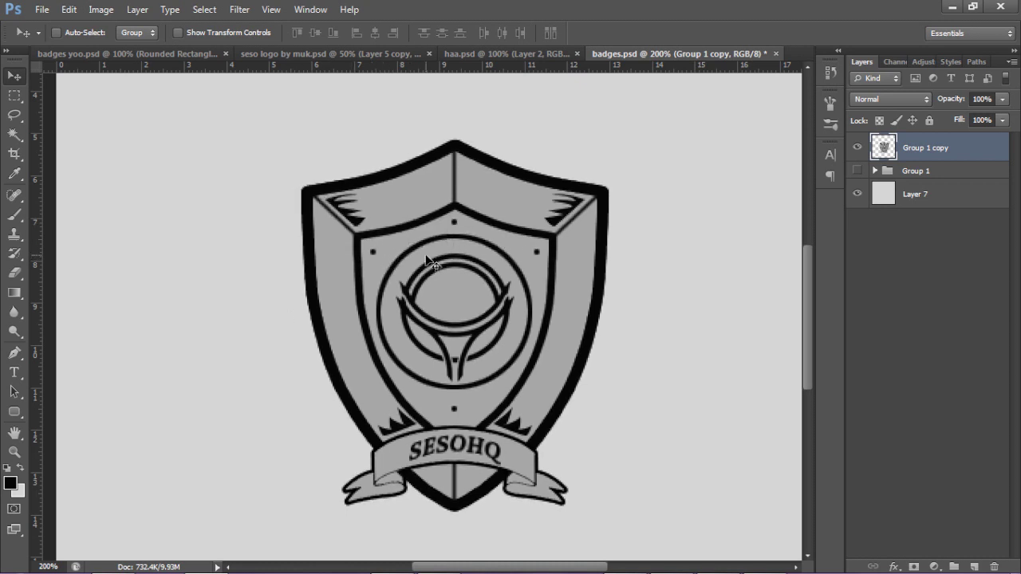
Add a new layer above Group 1 copy and clip it to the badge as a clipping mask.
key(ctrl+minus)
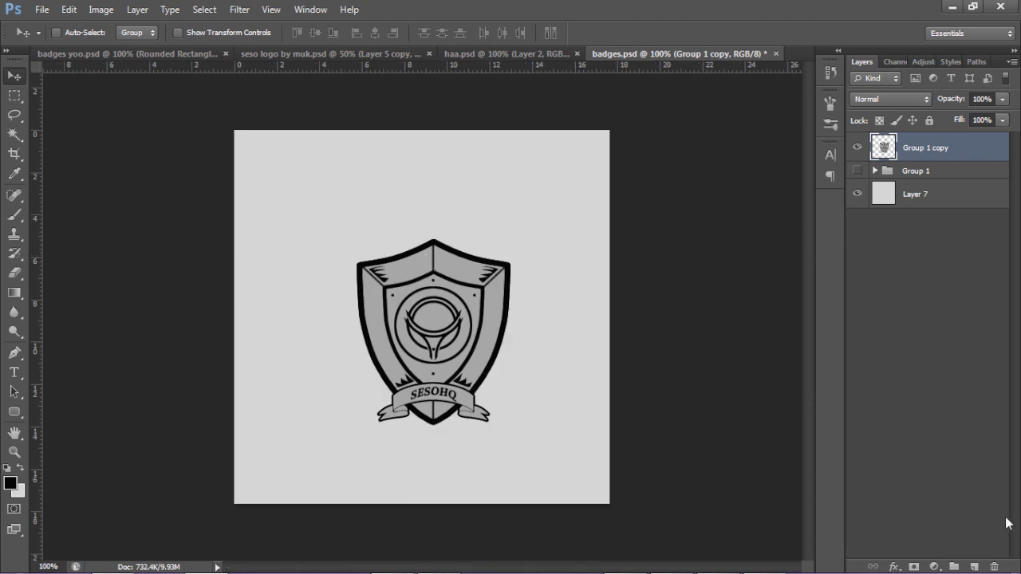
click(975, 566)
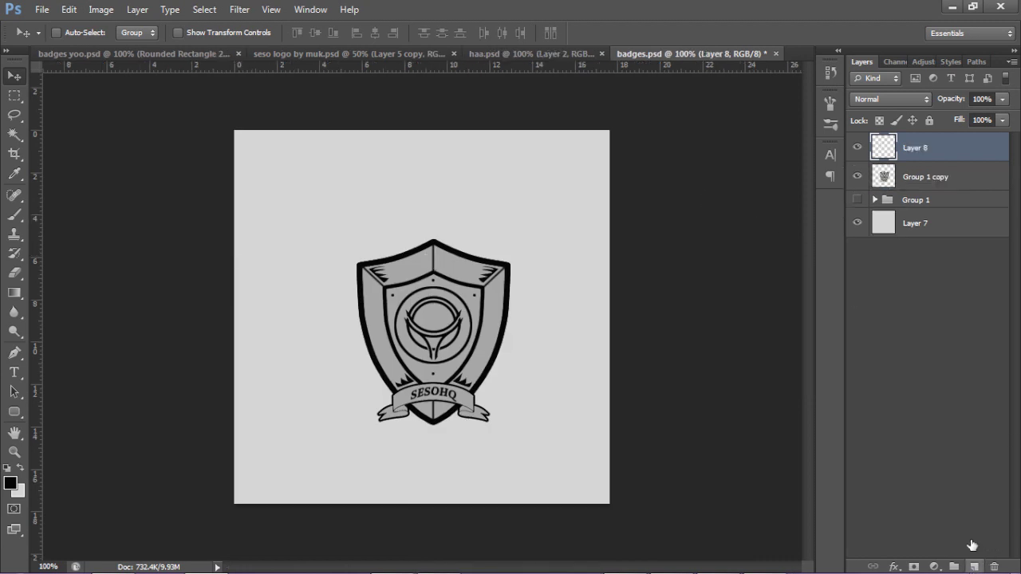
right_click(924, 149)
click(832, 236)
Draw a closed Pen path around the badge's upper-left half, cutting diagonally across the shield from upper right to lower left.
key(p)
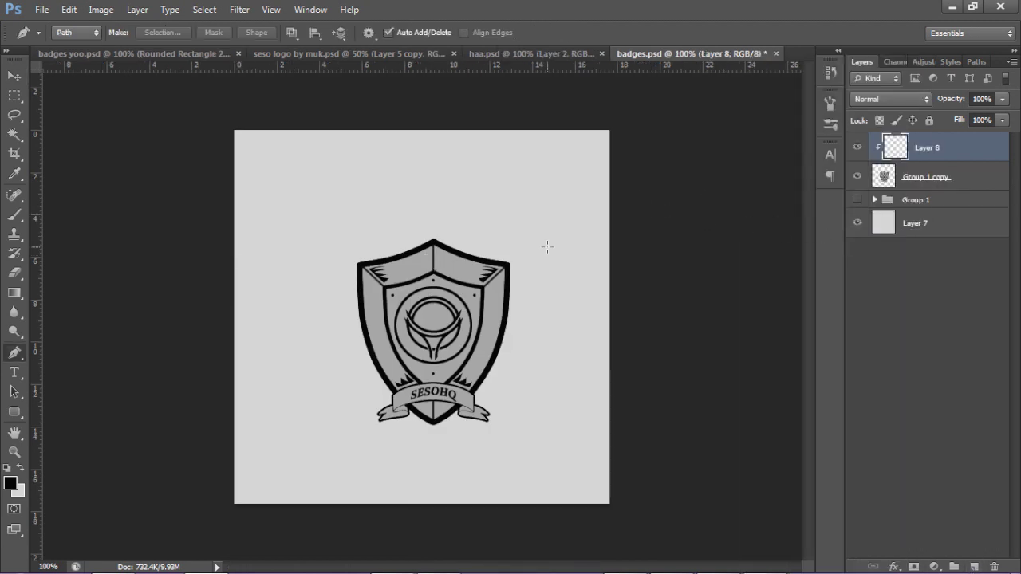
click(540, 233)
drag(336, 479, 333, 506)
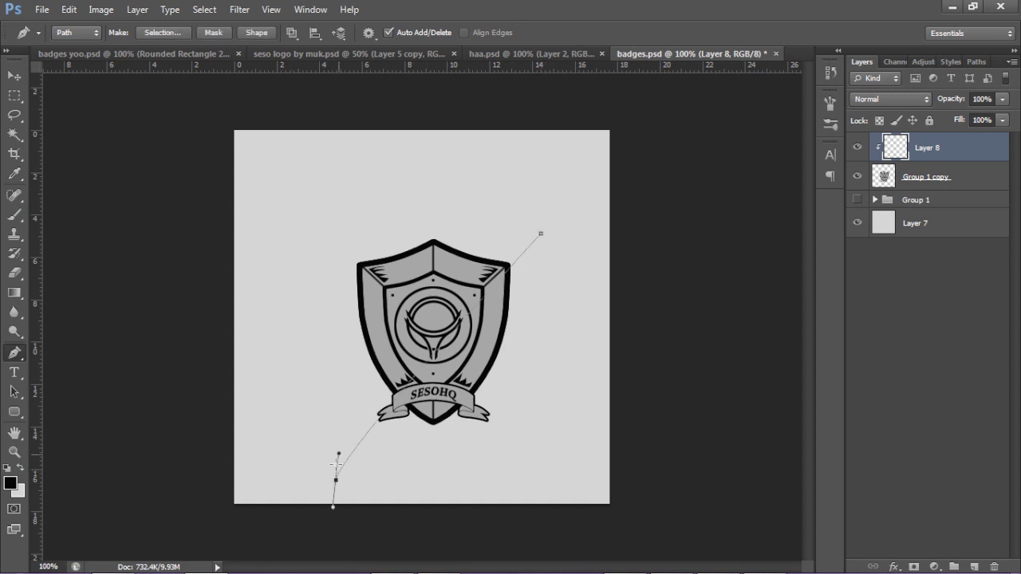
drag(337, 461, 340, 416)
click(303, 186)
drag(441, 187, 458, 193)
click(541, 235)
Fill the path with white at 100% opacity on the clipped layer and delete the path.
right_click(547, 243)
click(589, 331)
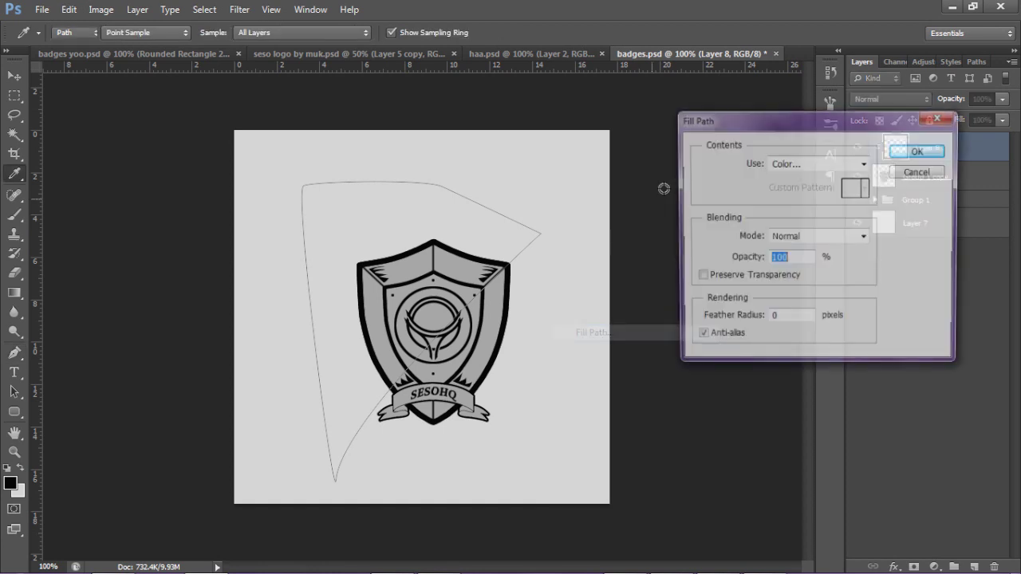
click(812, 163)
click(797, 298)
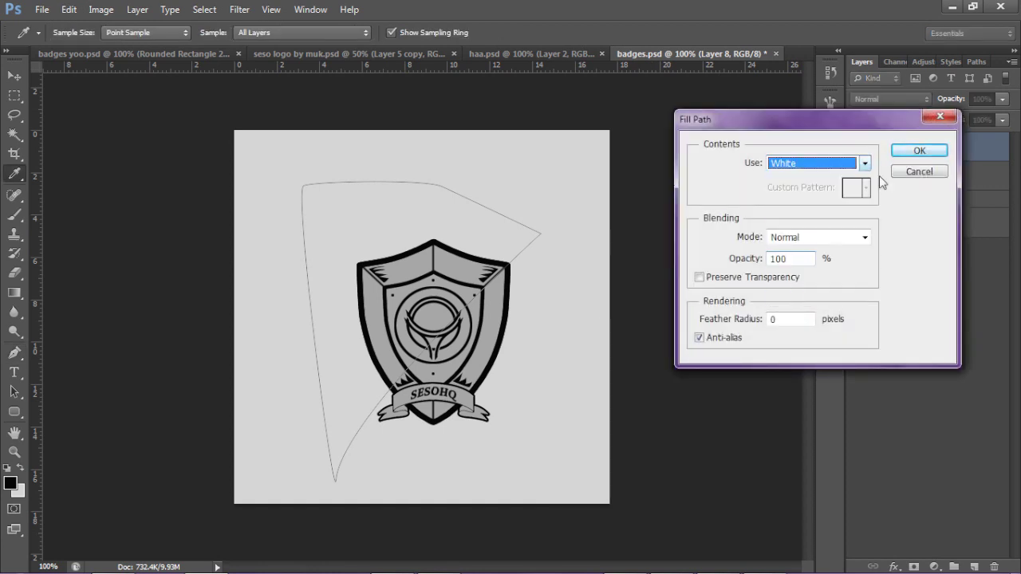
key(Return)
right_click(585, 192)
click(630, 212)
Set the white highlight layer's opacity to 15% and give it a black 3 px outside Stroke at 27% opacity.
click(1006, 102)
drag(956, 116, 938, 117)
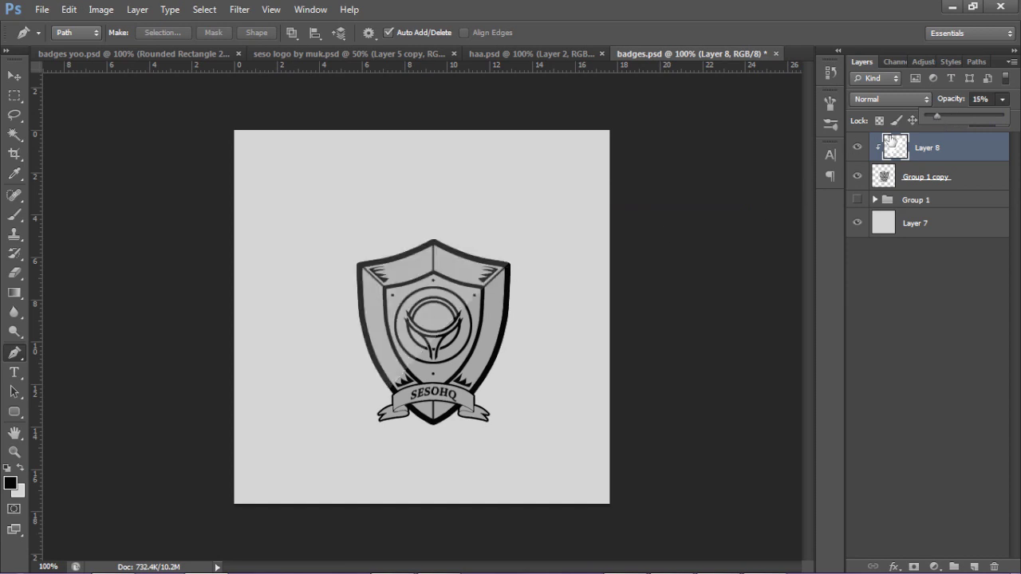
click(978, 139)
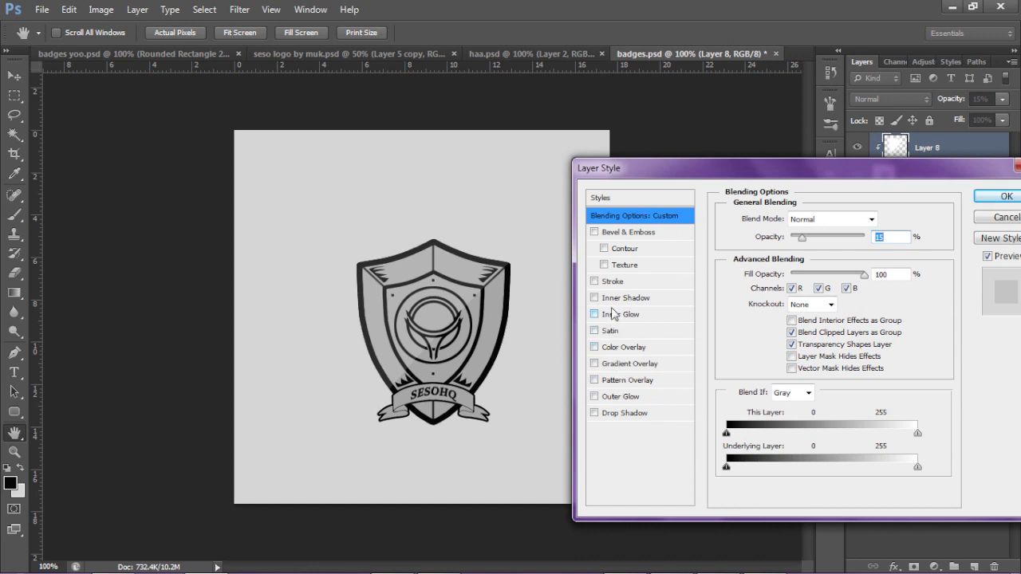
click(612, 281)
drag(818, 277, 800, 278)
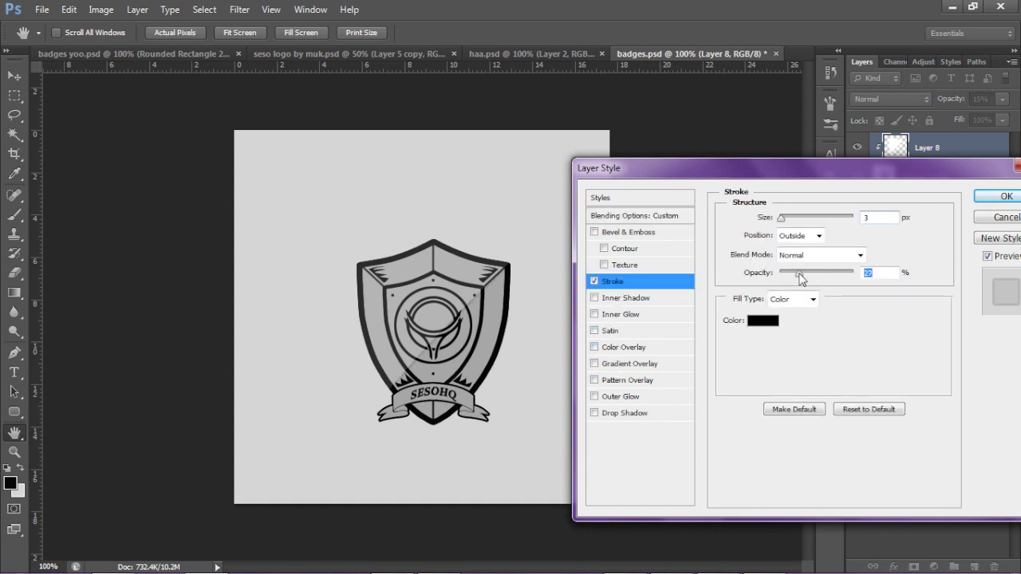
click(993, 196)
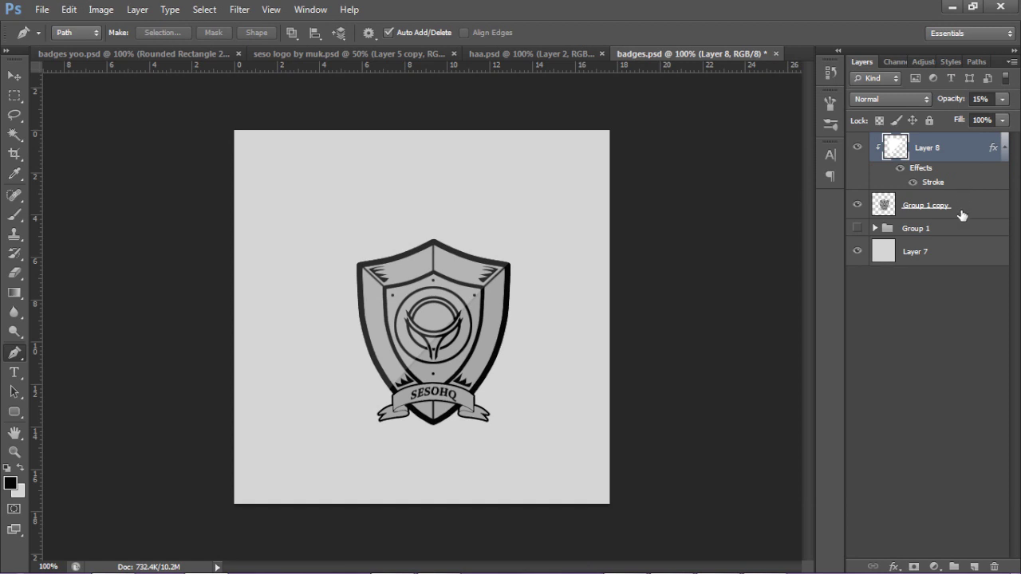
Add a black-to-white linear Gradient Overlay at 31% opacity to the Group 1 copy layer.
click(962, 214)
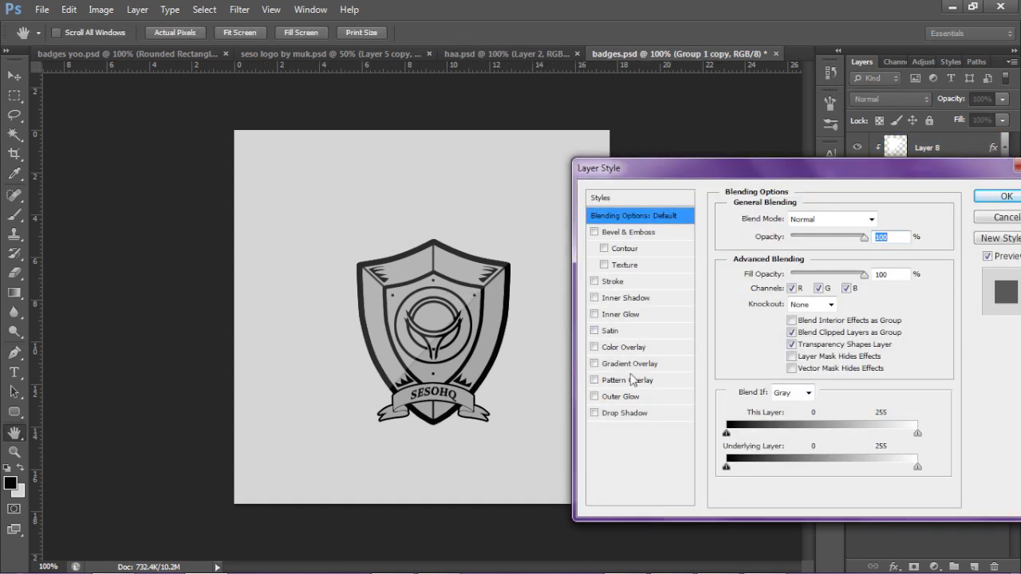
click(626, 364)
drag(826, 238, 804, 238)
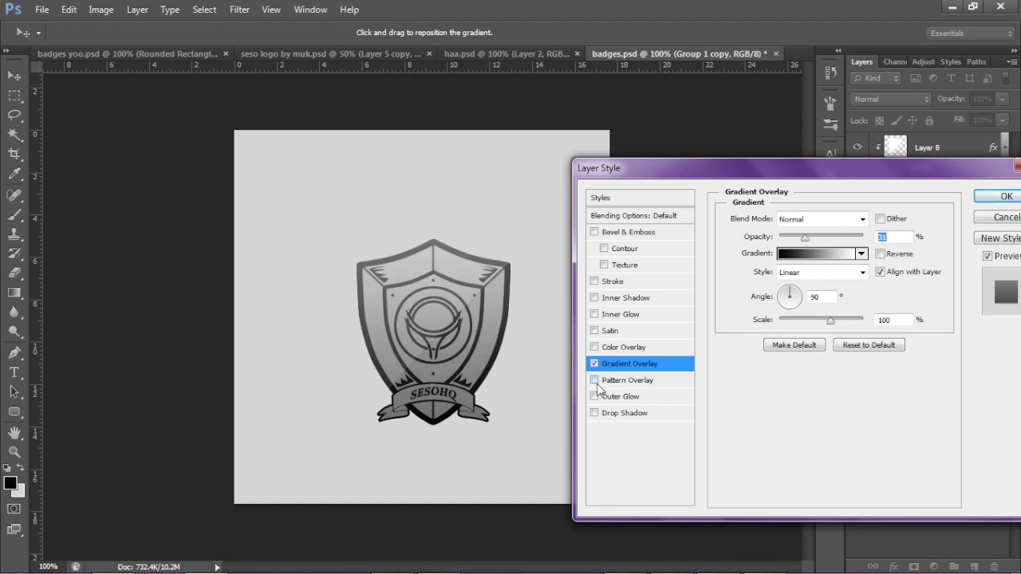
Add a Pattern Overlay with the rough grey stone texture to the badge, using Overlay blend mode and 32% opacity.
click(599, 382)
click(817, 219)
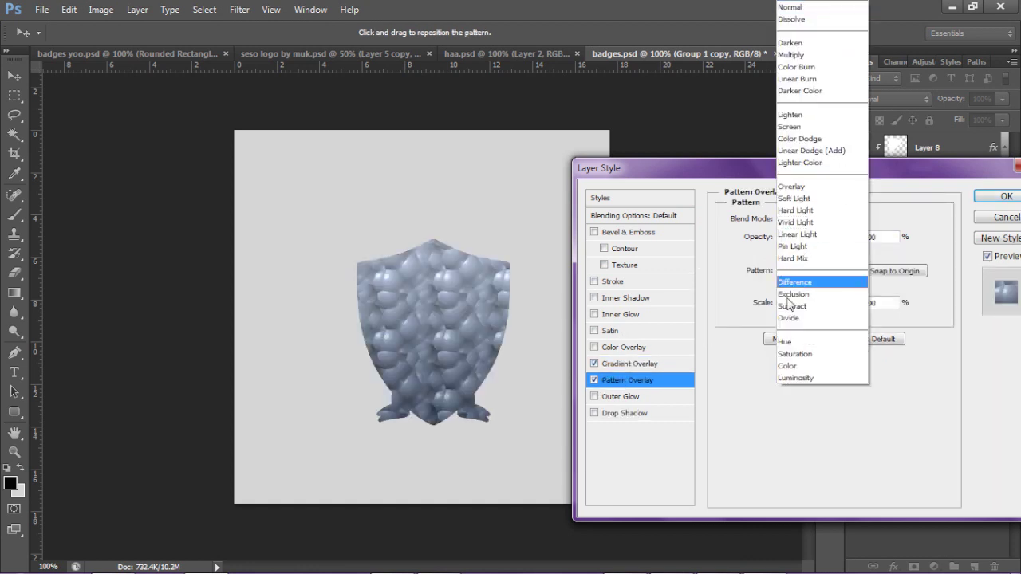
click(791, 186)
click(827, 270)
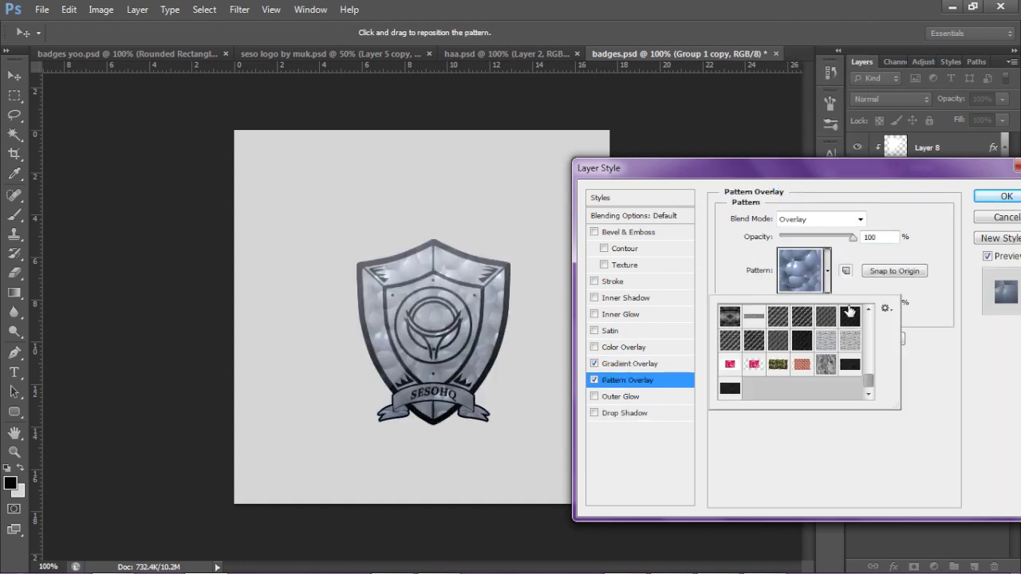
click(823, 370)
drag(850, 237, 804, 242)
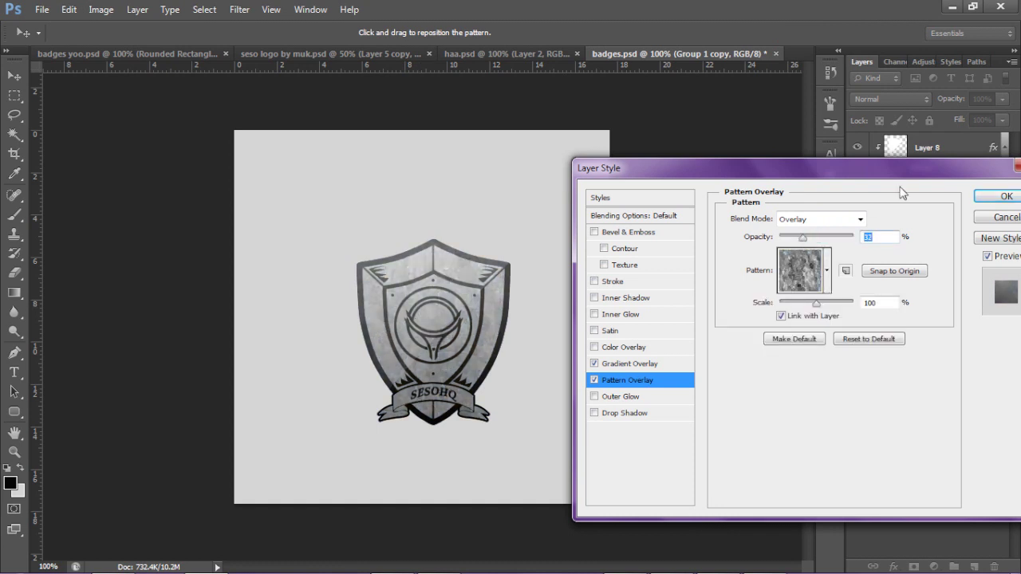
click(996, 196)
key(z)
click(381, 358)
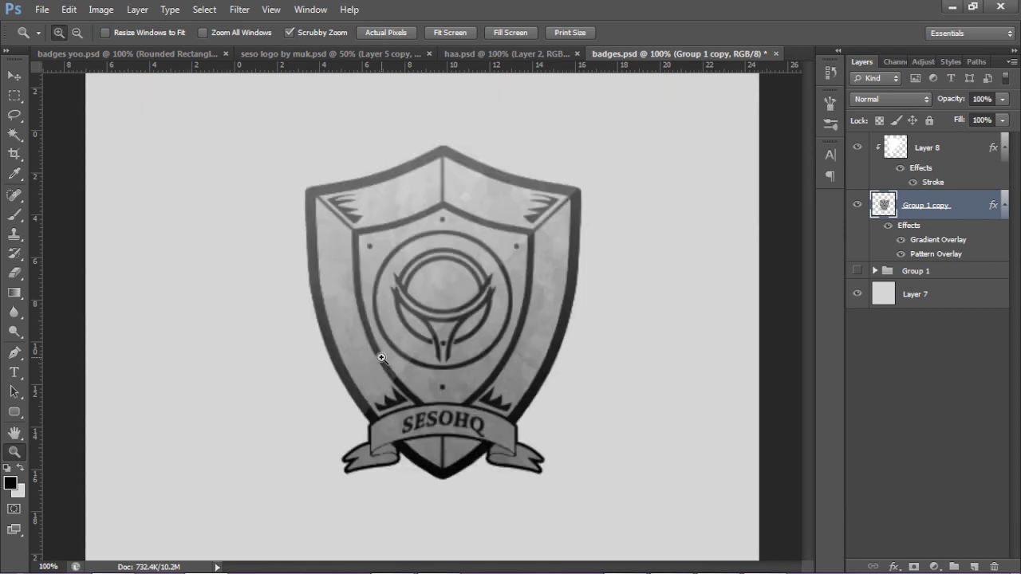
click(381, 358)
key(ctrl+minus)
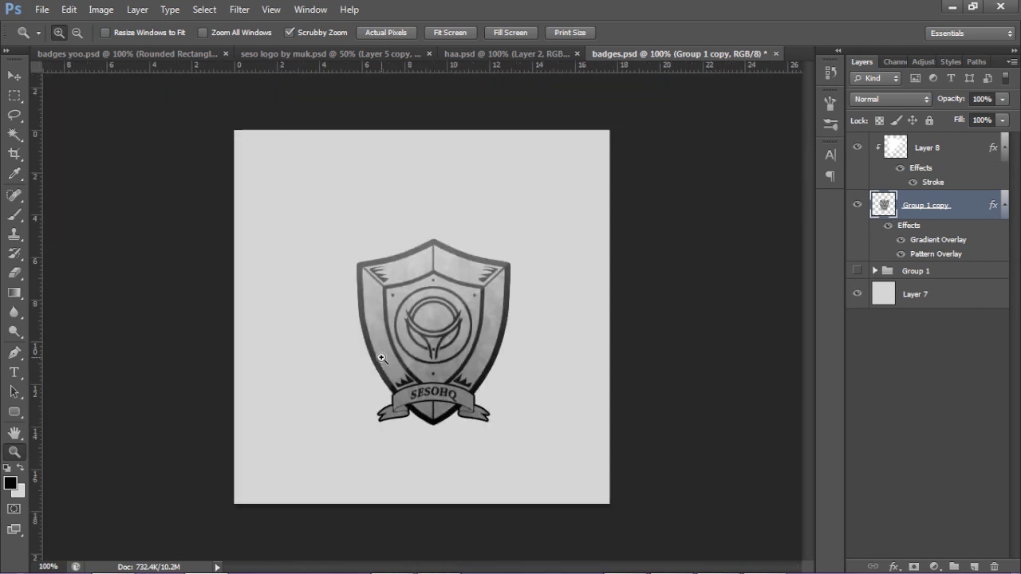
Merge Layer 8 with Group 1 copy and move the merged badge slightly up and to the left.
key(v)
shift+click(937, 159)
key(ctrl+e)
drag(473, 362, 445, 353)
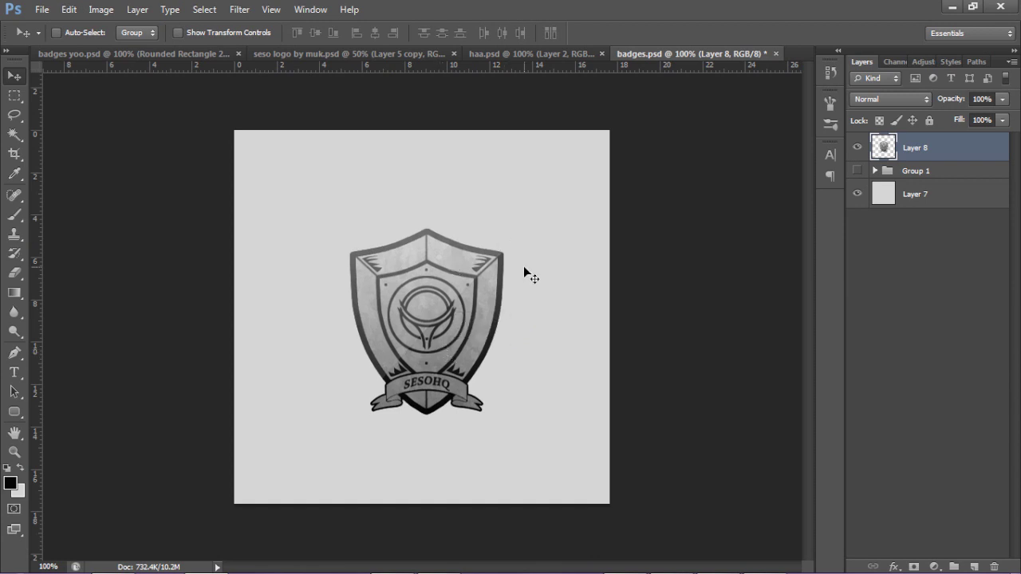